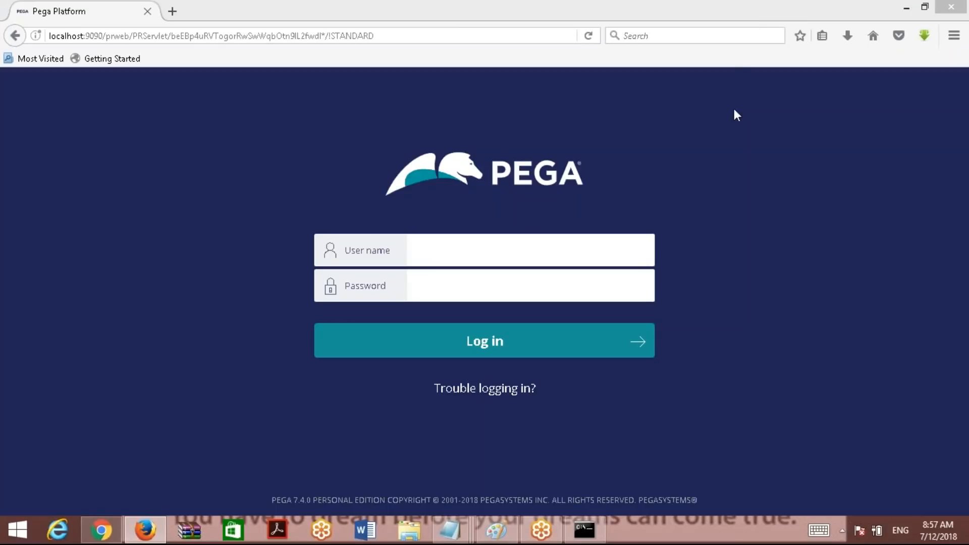
# Put the cursor in the Pega login page's User name field to show the saved user names.
pyautogui.click(475, 245)
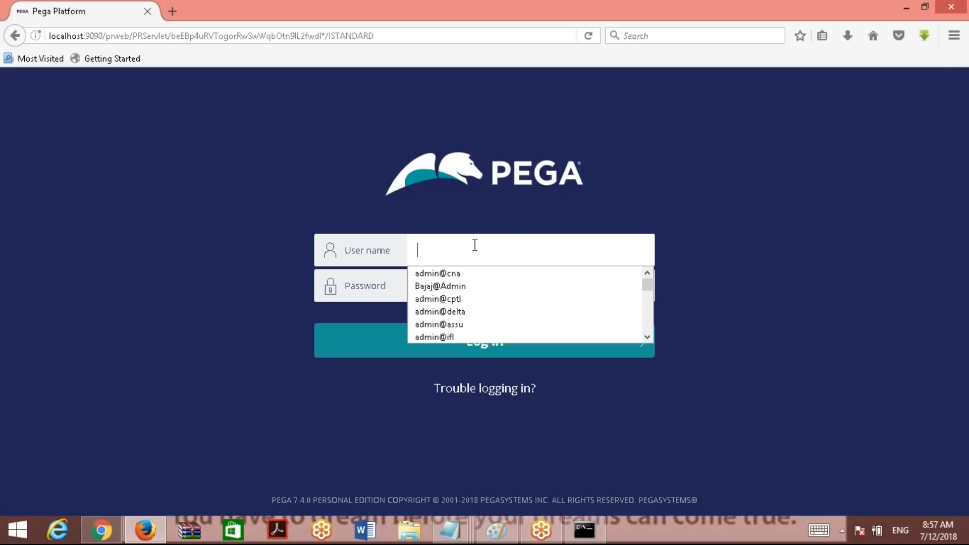
pyautogui.click(737, 17)
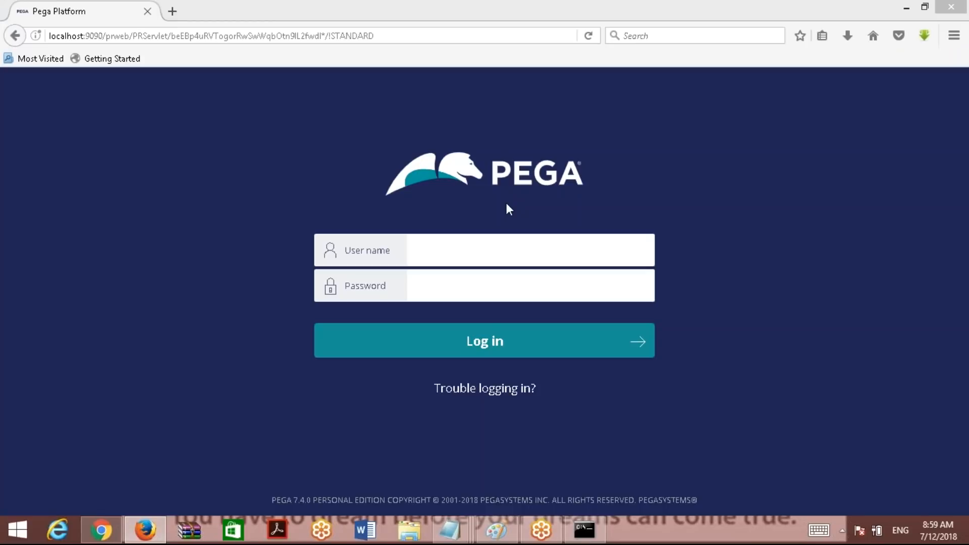
# Dismiss the saved user-name suggestions and minimize the browser holding the Pega login page.
pyautogui.click(450, 254)
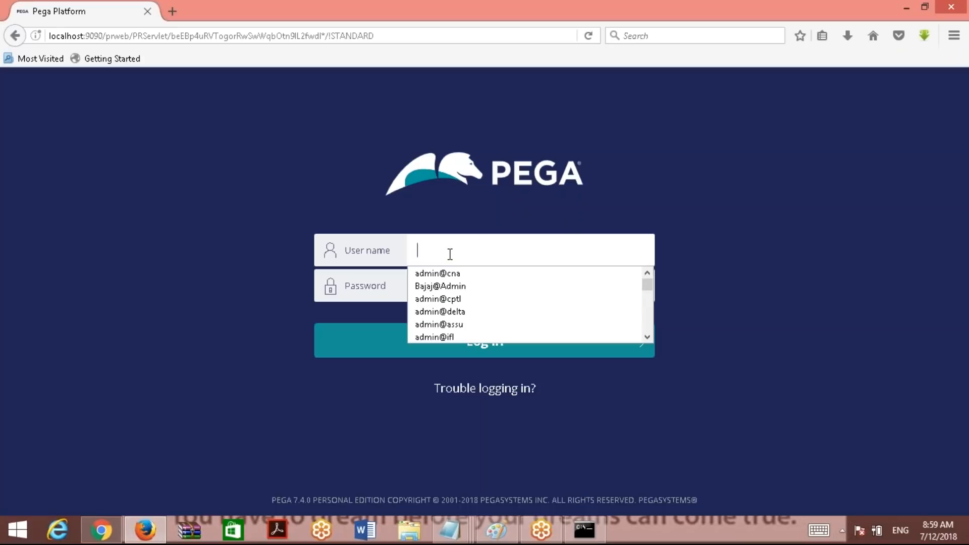
pyautogui.click(785, 392)
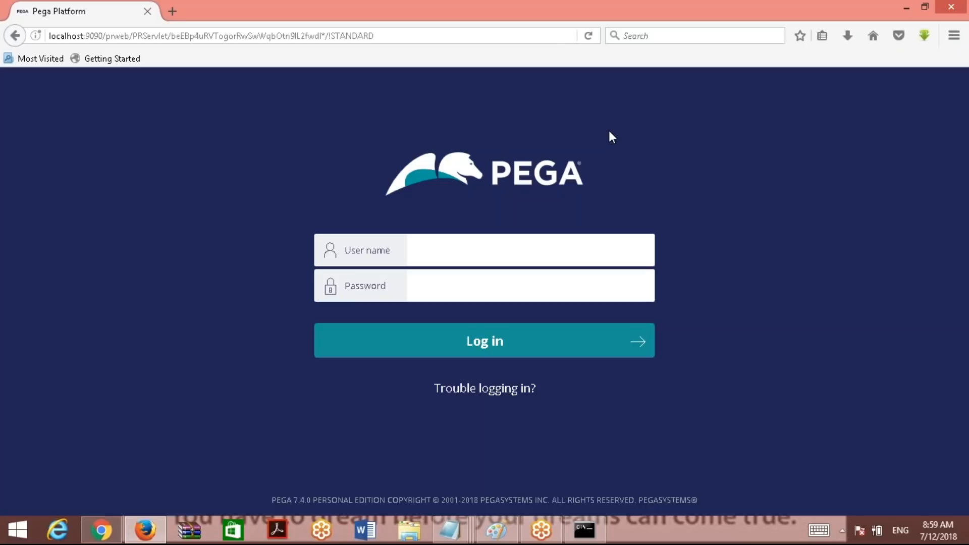
pyautogui.click(742, 16)
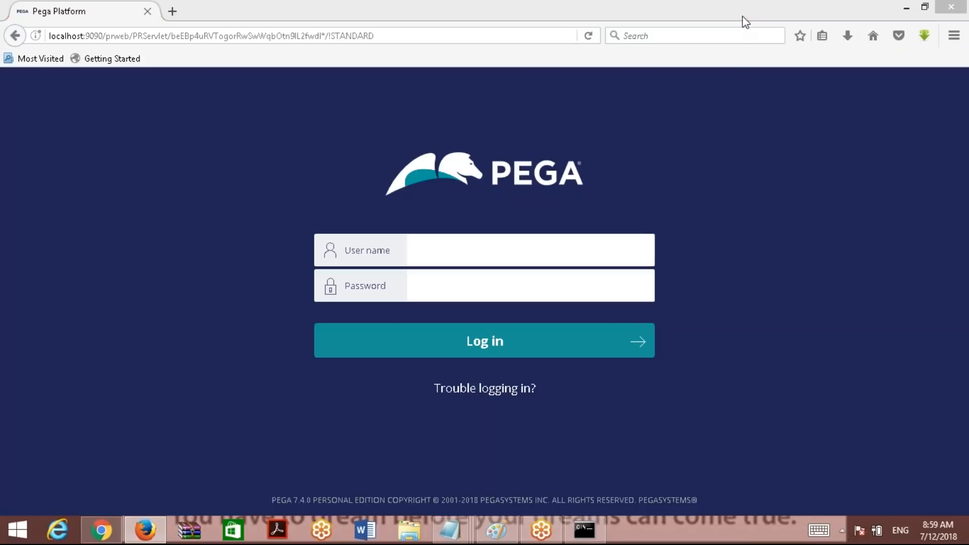
pyautogui.click(907, 6)
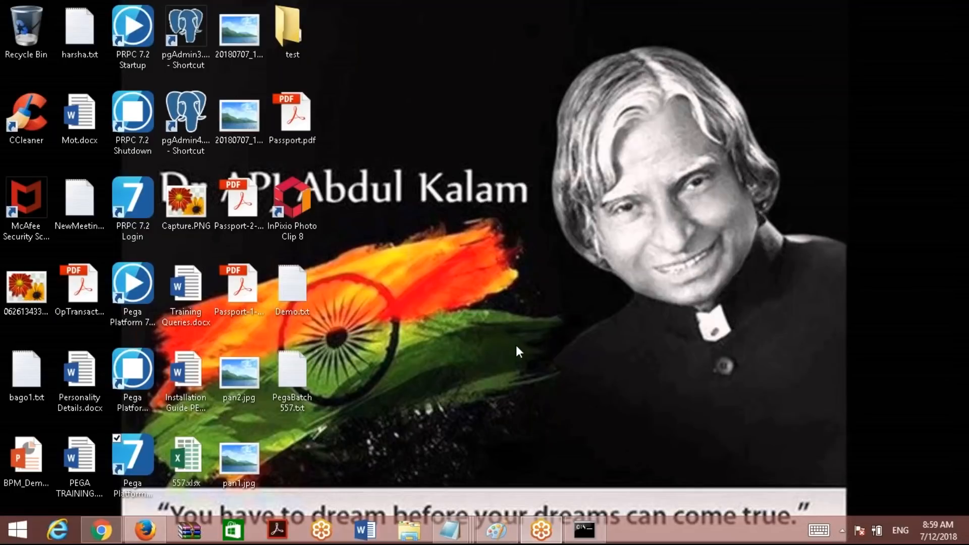
pyautogui.click(584, 529)
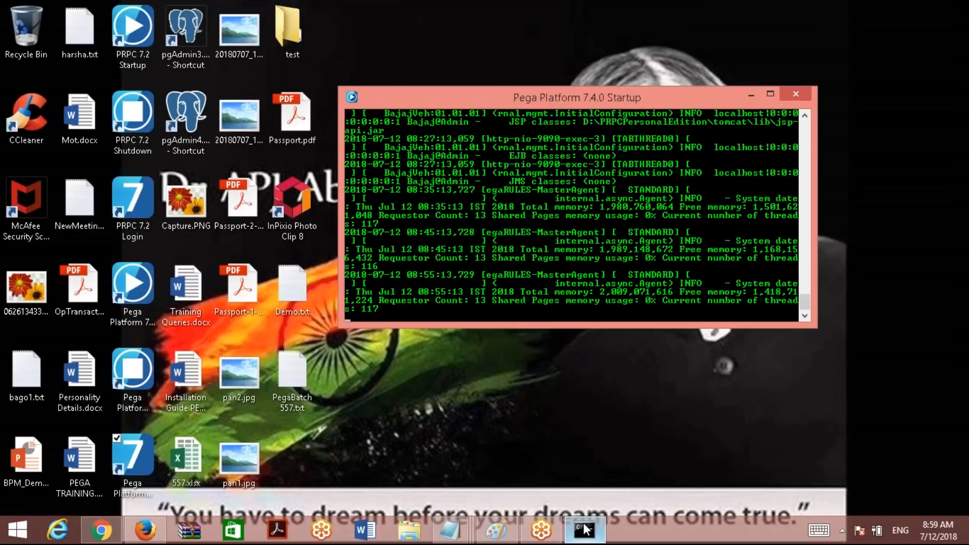
pyautogui.moveTo(806, 302); pyautogui.dragTo(823, 122)
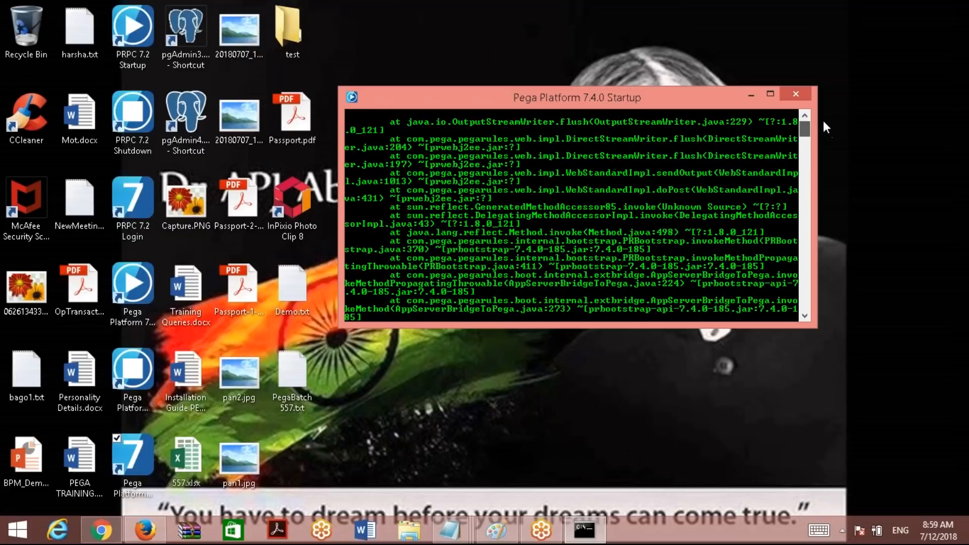
pyautogui.click(751, 94)
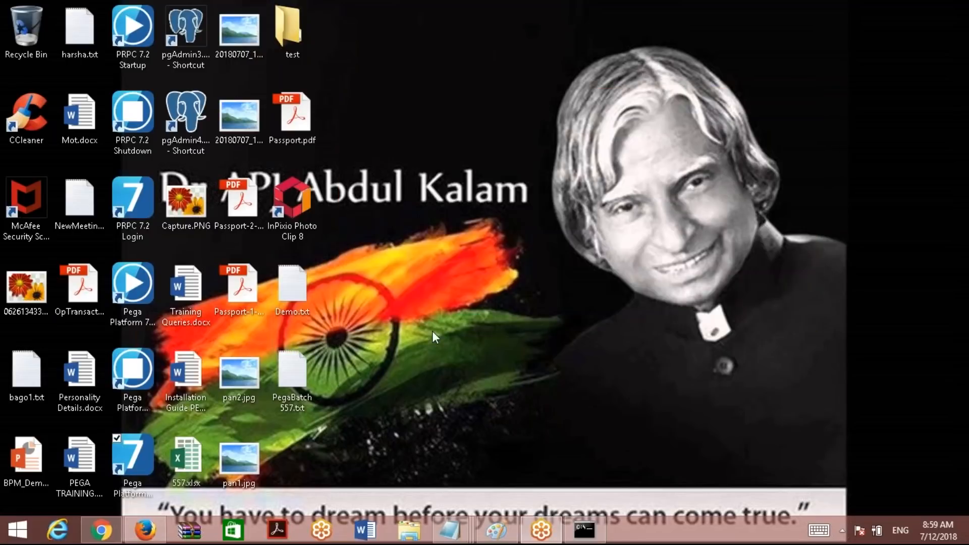
pyautogui.moveTo(449, 529)
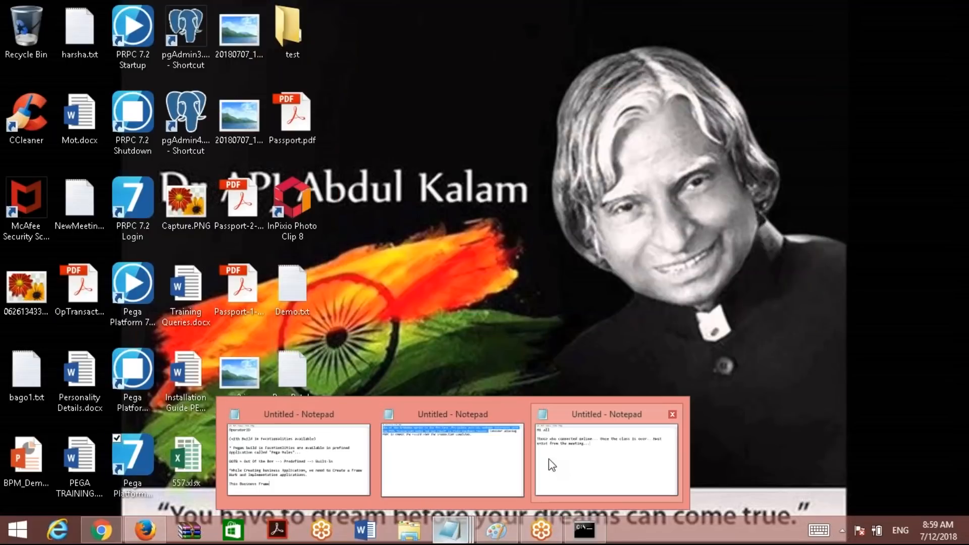
# In the second untitled Notepad note, replace the old text with 'Server Starting...'.
pyautogui.click(485, 457)
pyautogui.click(473, 335)
pyautogui.hotkey('ctrl', 'a')
pyautogui.press('BackSpace')
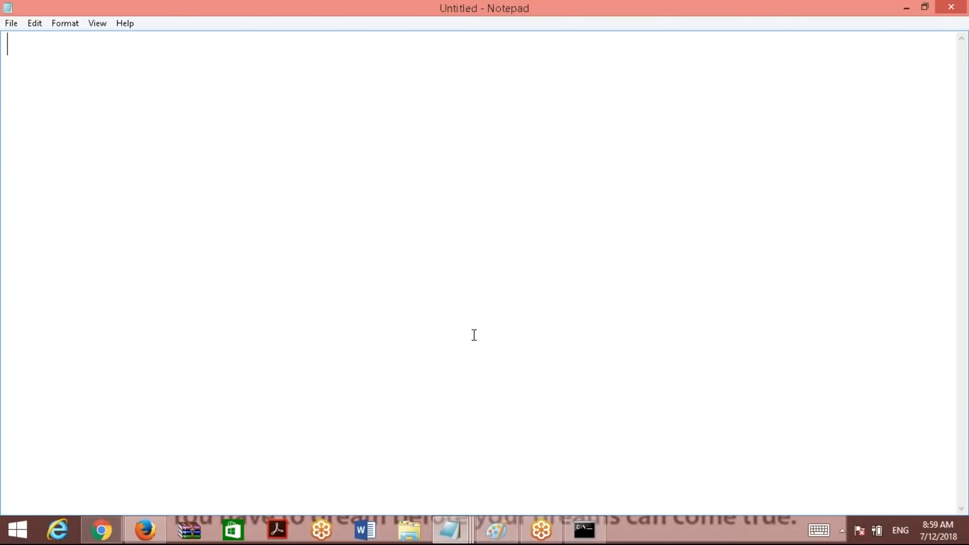
pyautogui.write('Server Start')
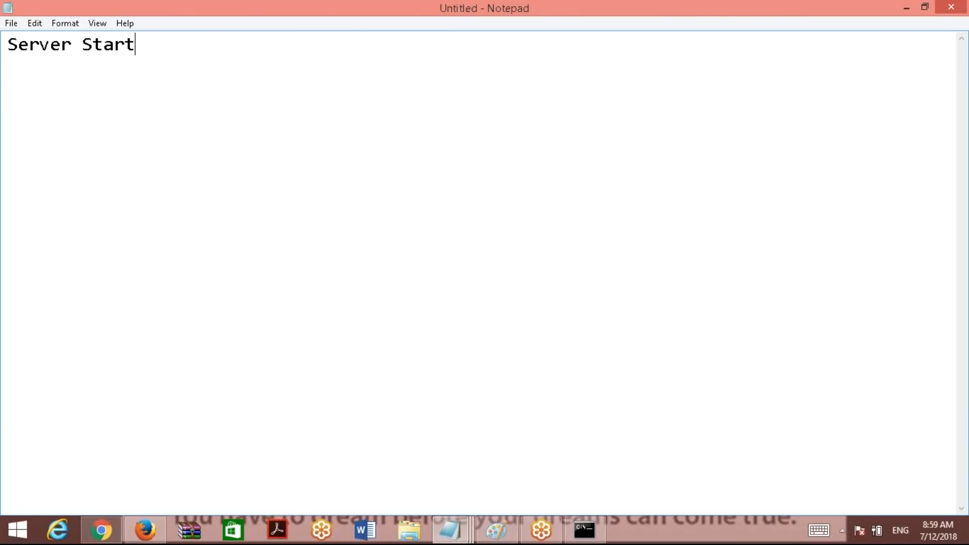
pyautogui.write('ing...')
# Rewrite the note as 'pg_Ct1 : There is another server runing', then show the desktop.
pyautogui.hotkey('ctrl', 'a')
pyautogui.write('pg')
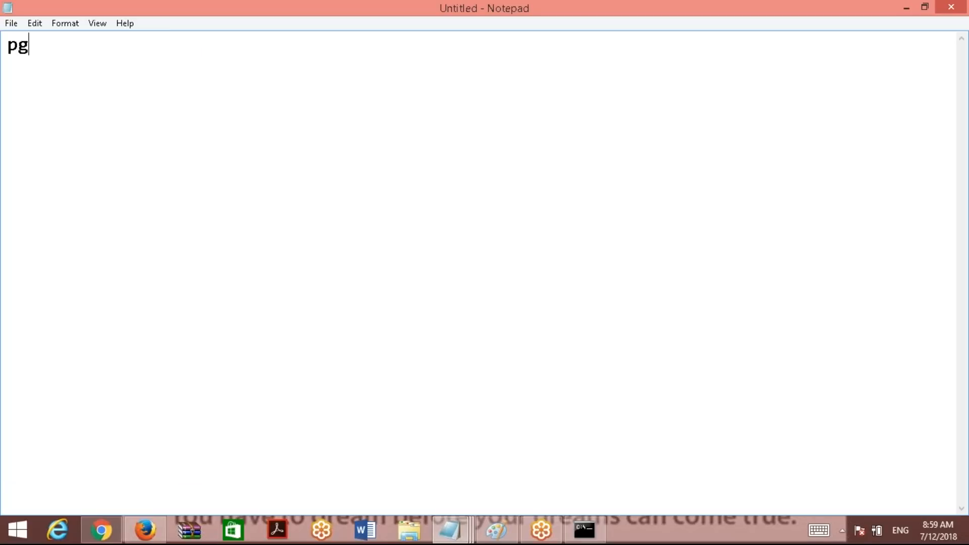
pyautogui.write('_Ct1 : Th')
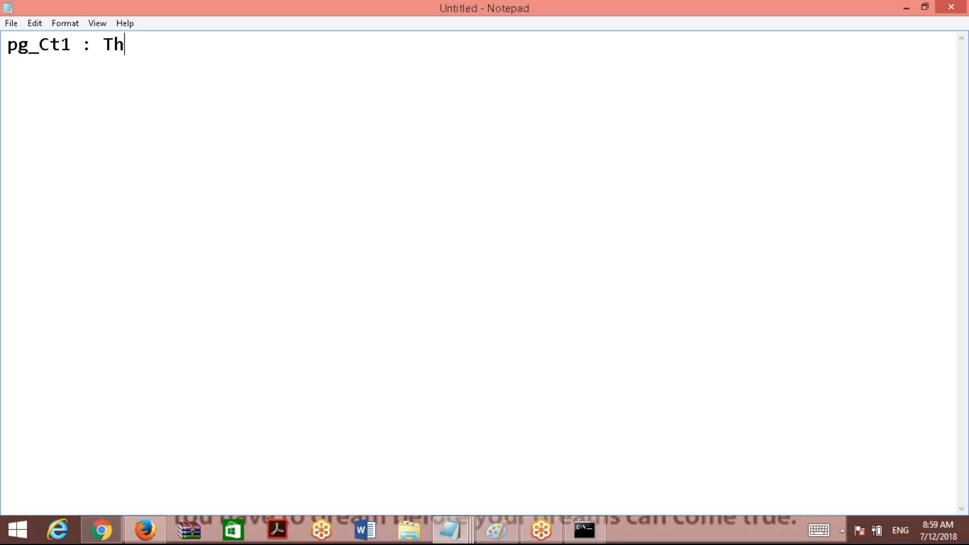
pyautogui.write('ere is another s')
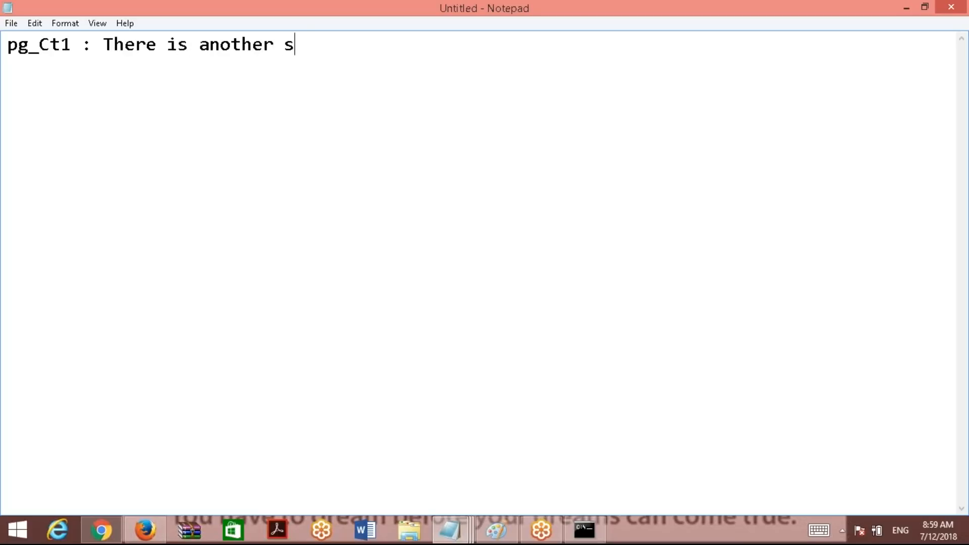
pyautogui.write('erver runing')
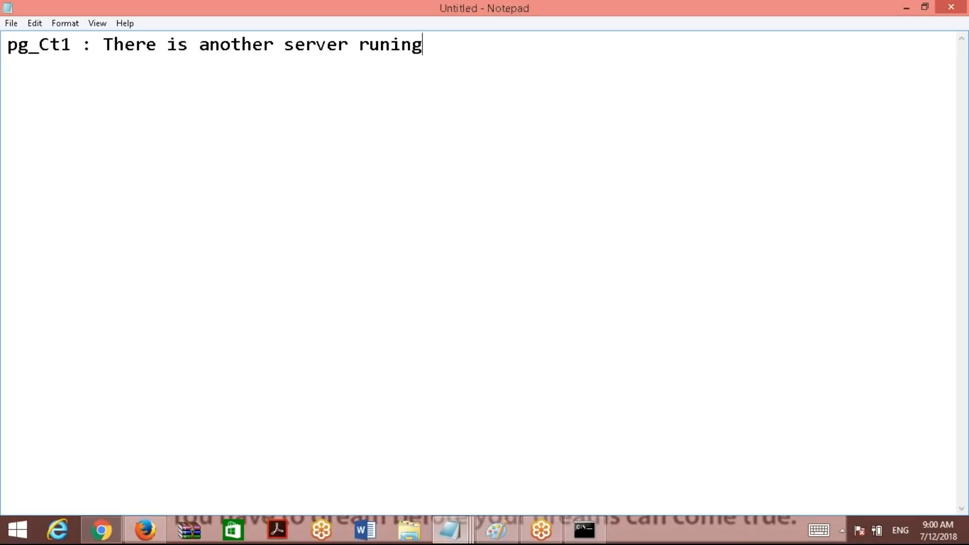
pyautogui.press('Return')
pyautogui.press('Return')
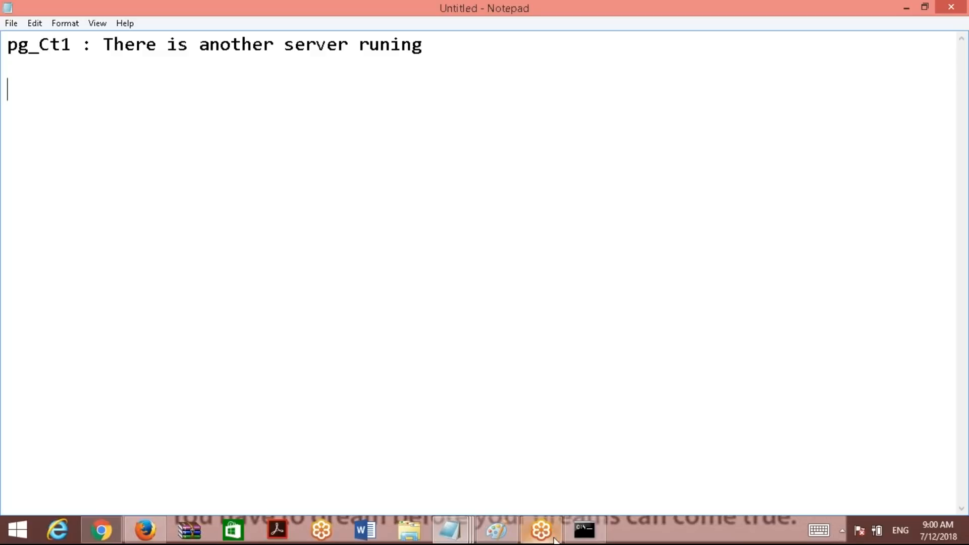
pyautogui.click(145, 530)
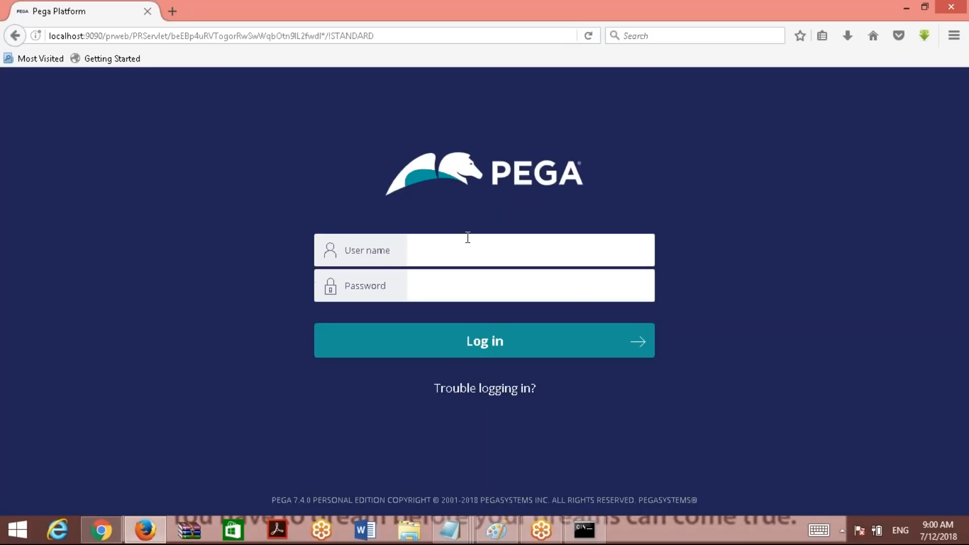
pyautogui.hotkey('alt', 'Tab')
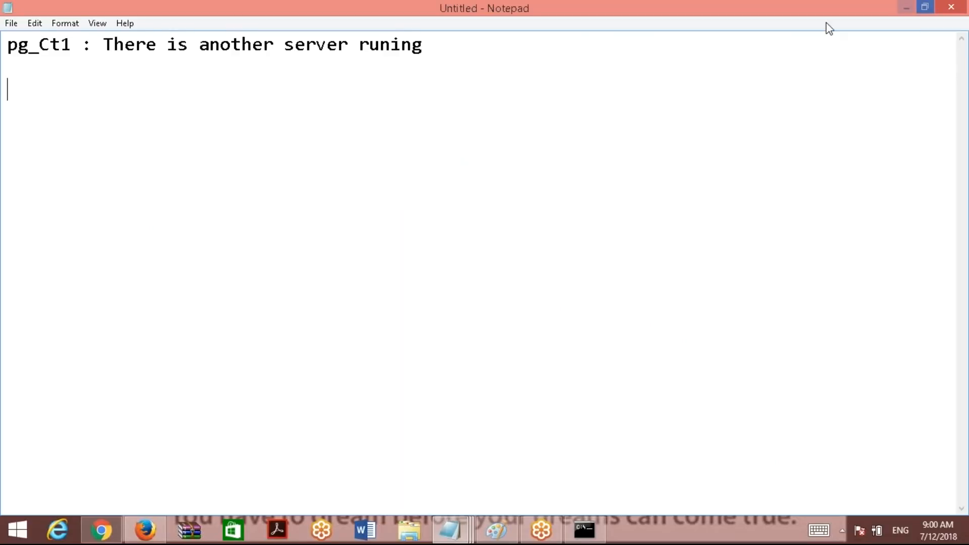
pyautogui.press('super+d')
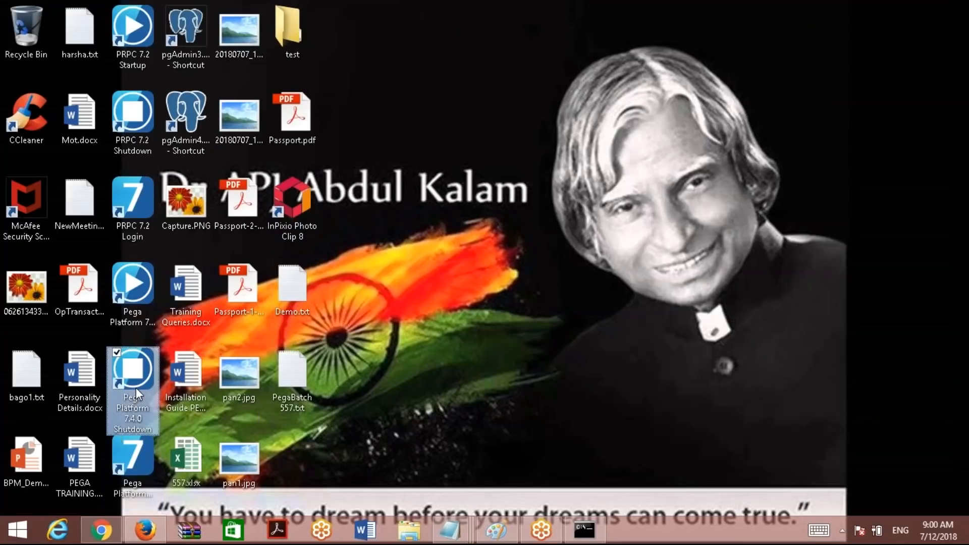
# Select the Pega Platform 7.4.0 Shutdown shortcut on the desktop.
pyautogui.click(136, 388)
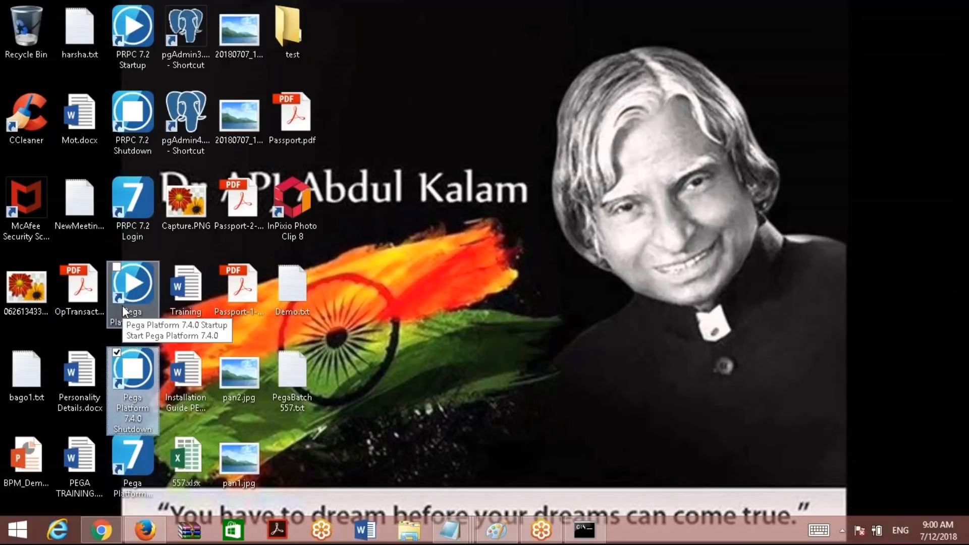
# Deselect the Pega Platform 7.4.0 Shutdown shortcut, leaving the plain desktop.
pyautogui.click(765, 16)
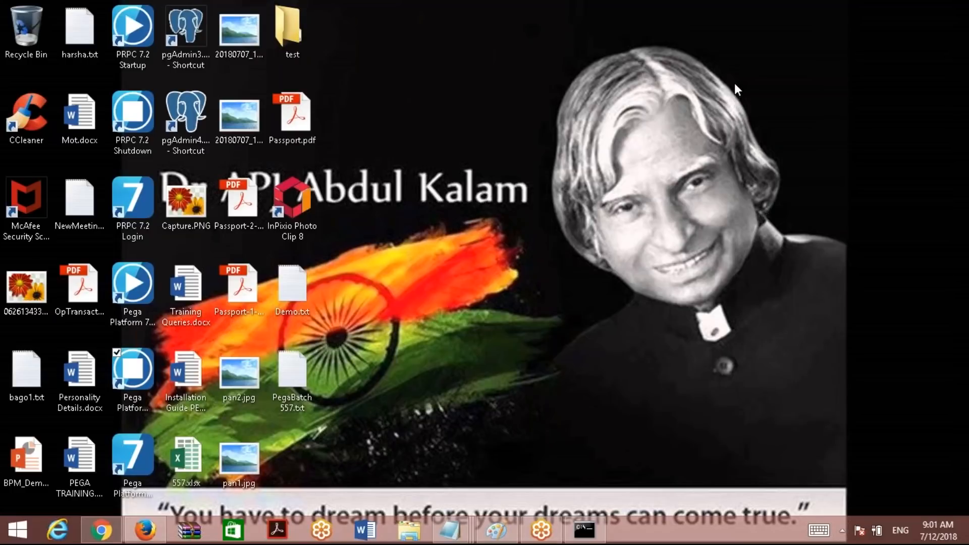
# Bring up the Pega startup console window, then minimize it back to the desktop.
pyautogui.click(586, 529)
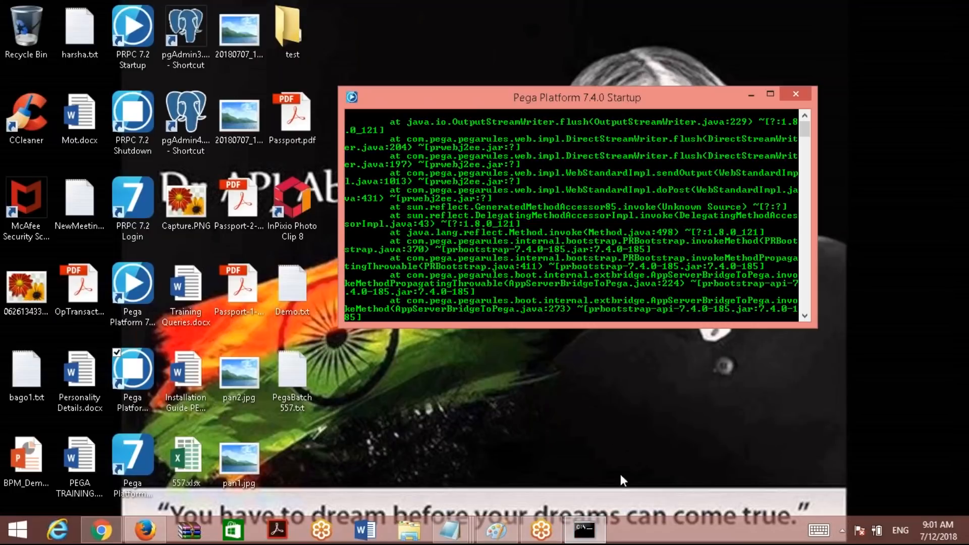
pyautogui.click(807, 305)
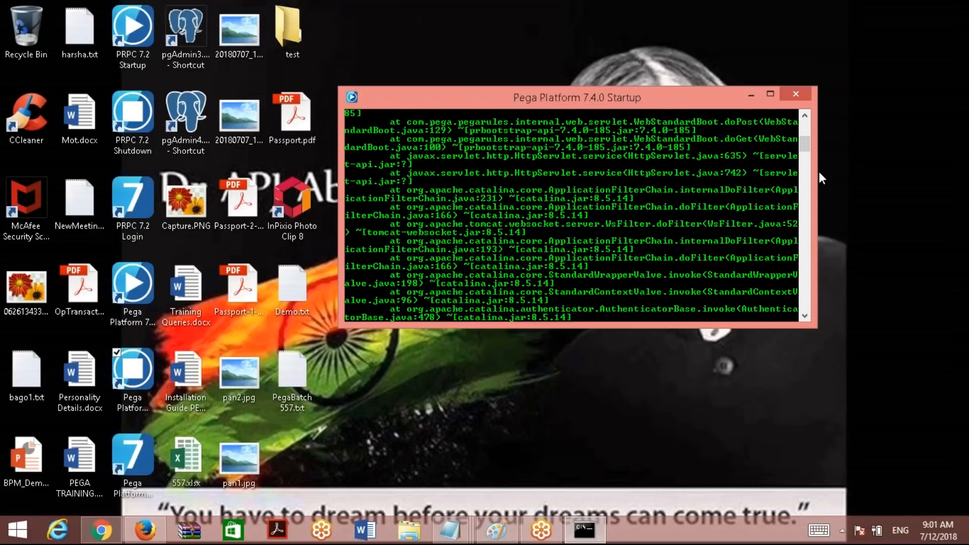
pyautogui.click(806, 125)
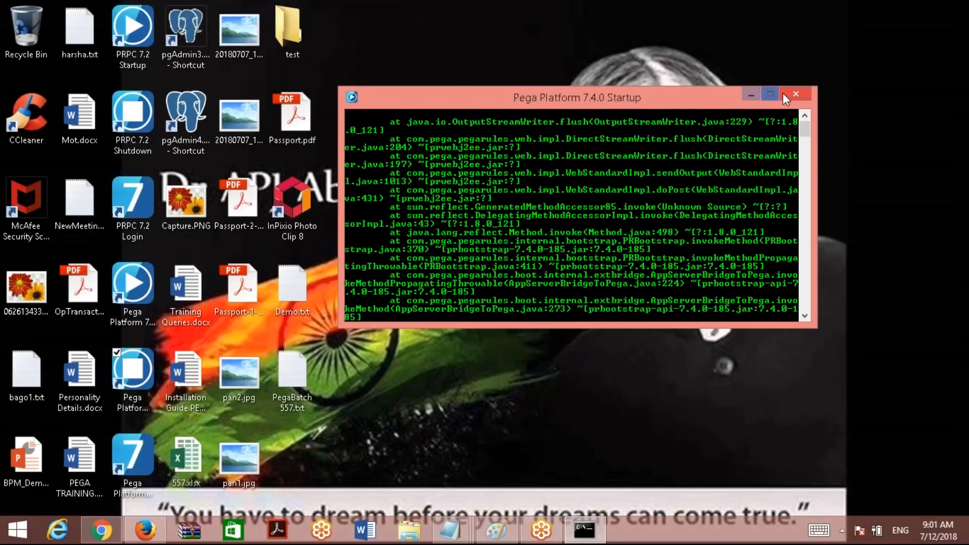
pyautogui.click(753, 94)
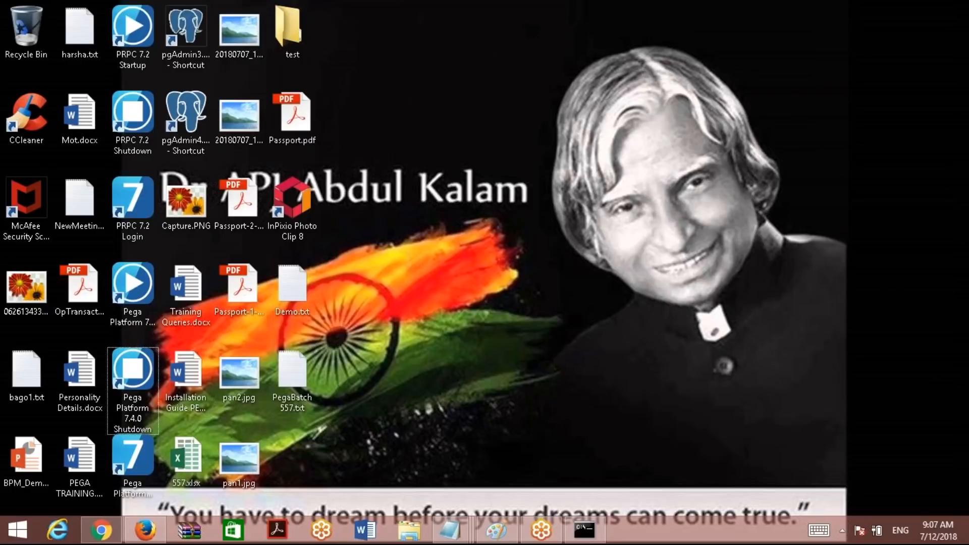
# Deselect the shutdown shortcut and bring Firefox back with the Pega login page at localhost:9090.
pyautogui.click(748, 25)
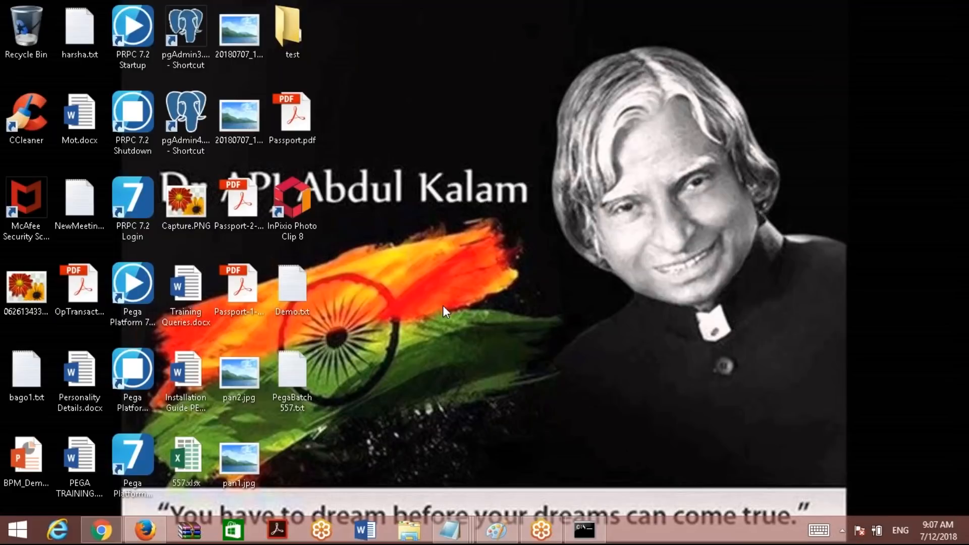
pyautogui.click(145, 530)
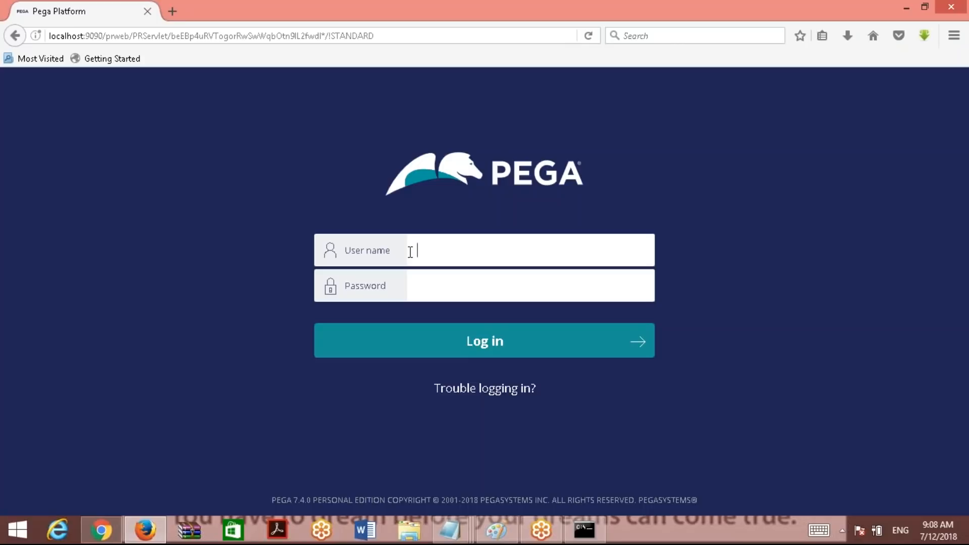
# Sign in to Pega Platform with the saved admin user name and its password.
pyautogui.write('admin')
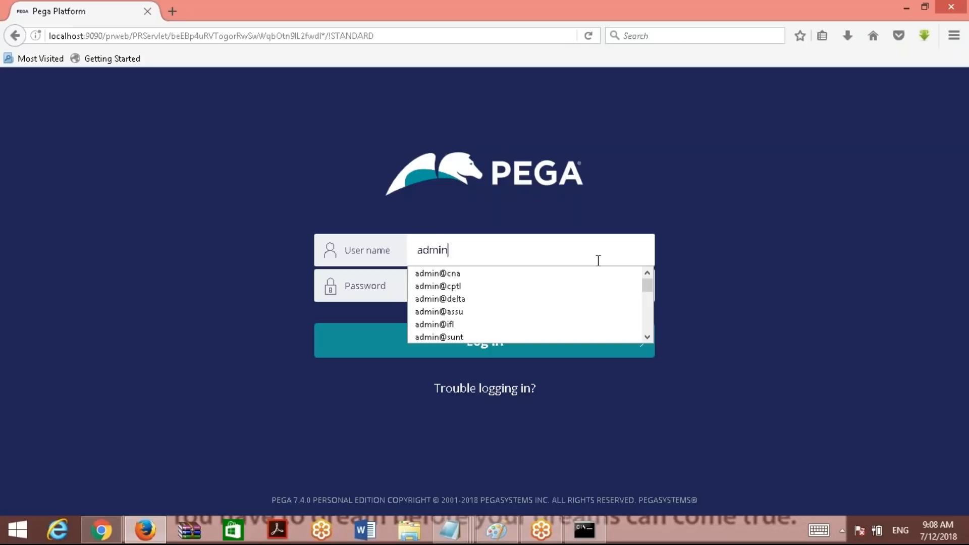
pyautogui.write('@sb')
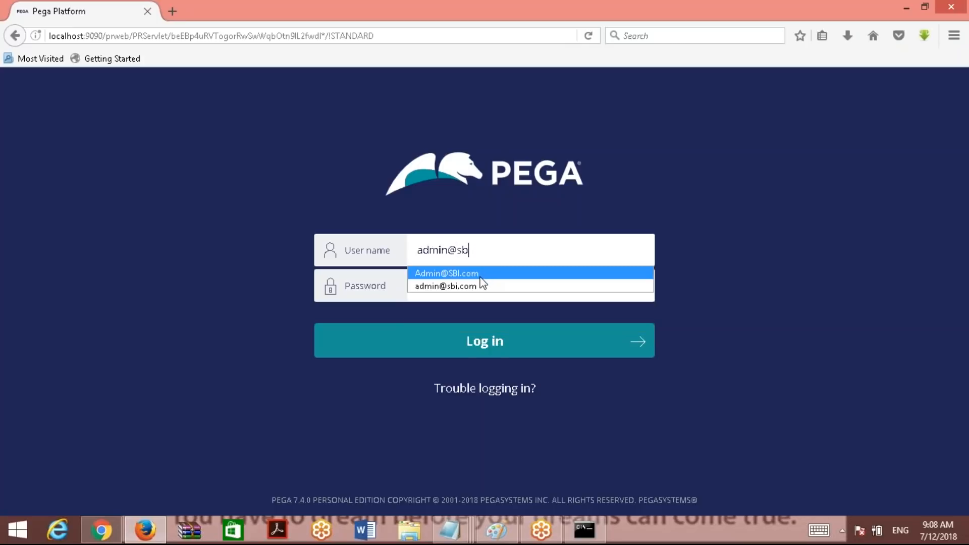
pyautogui.click(495, 273)
pyautogui.click(492, 283)
pyautogui.write('rules')
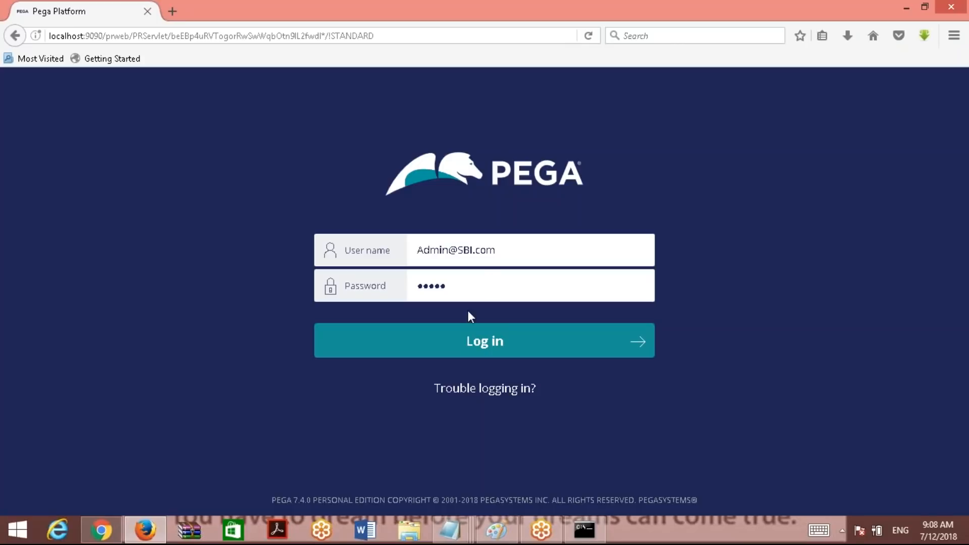
pyautogui.click(470, 334)
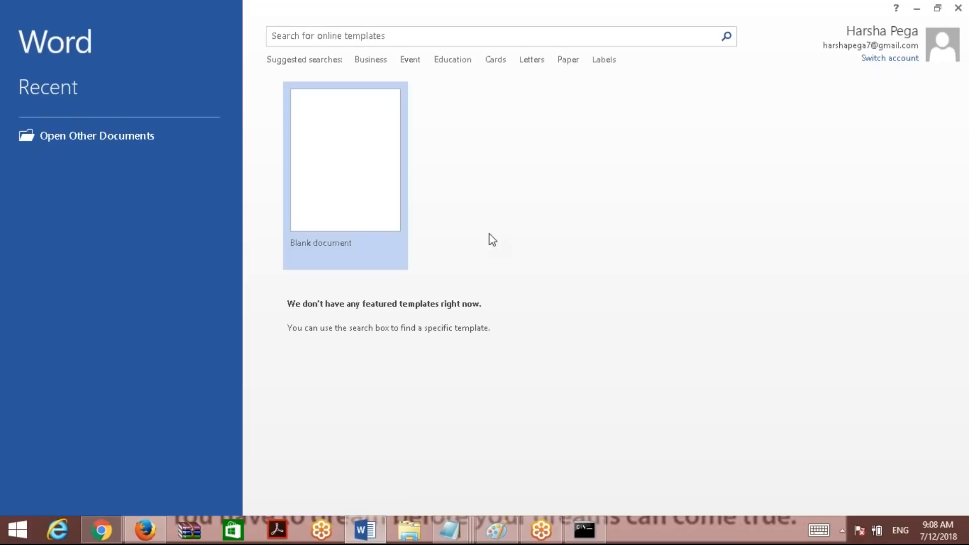
# Start a blank Word document titled 'Creating New Applciation Continution' in the Title style.
pyautogui.click(382, 194)
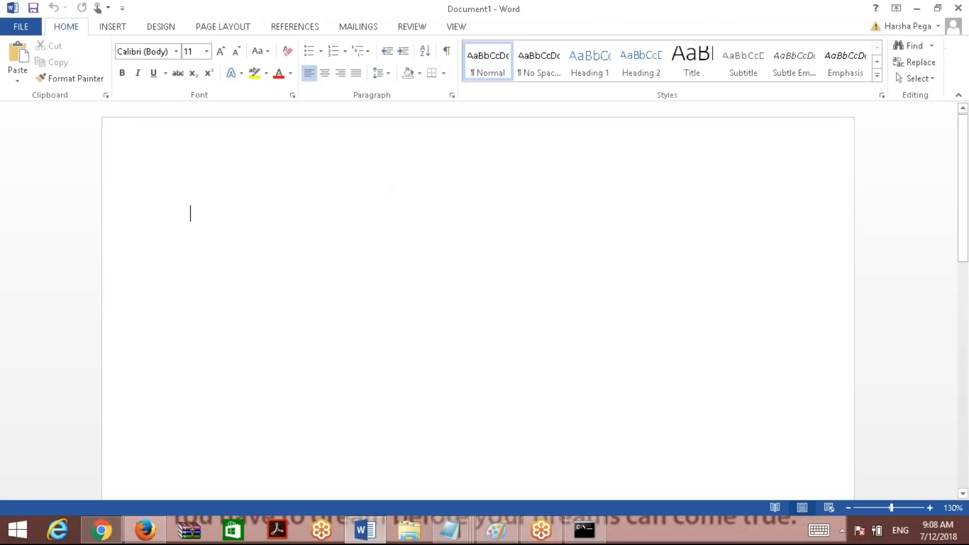
pyautogui.write('Crea')
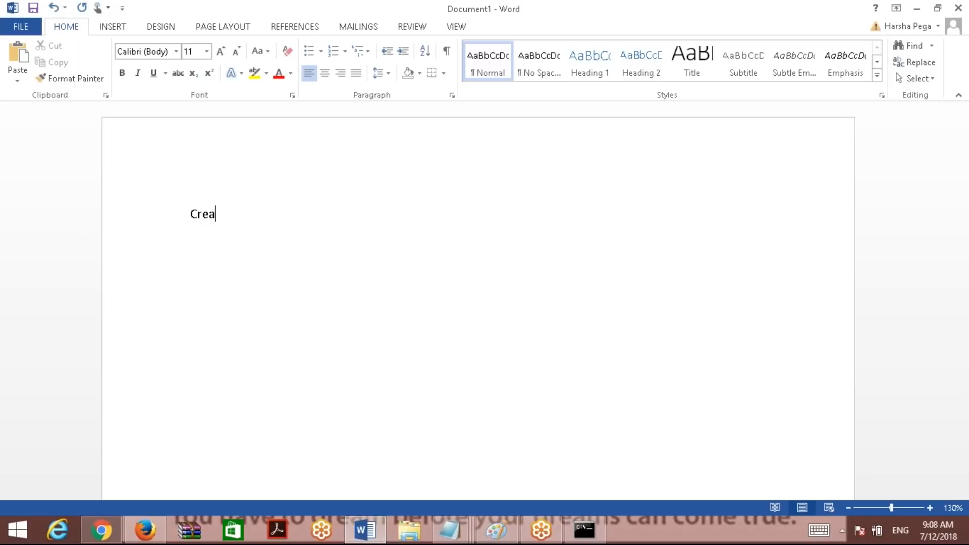
pyautogui.write('ting New Appl')
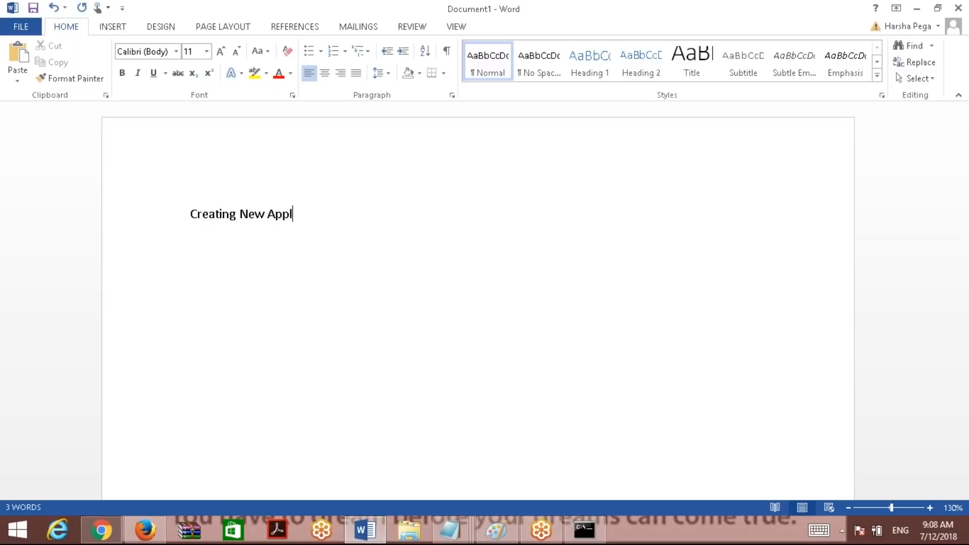
pyautogui.write('ciation  Continution')
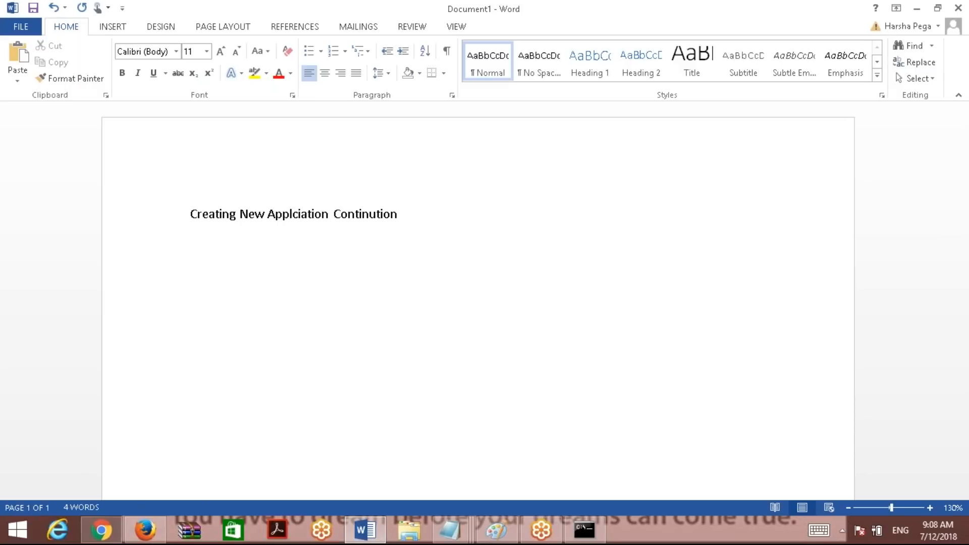
pyautogui.hotkey('ctrl', 'a')
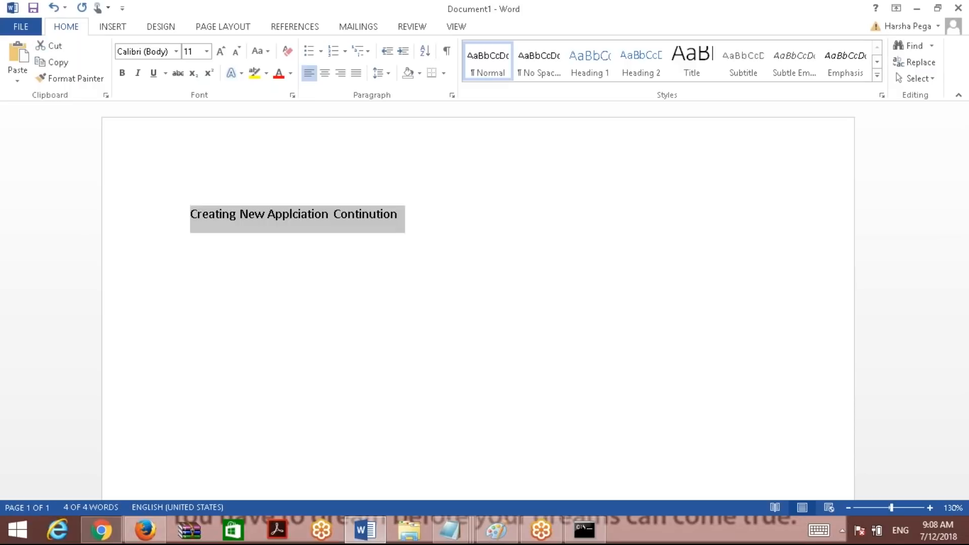
pyautogui.click(692, 68)
# Below the title, type 'Loging the SBI Application which we create yeasterday'.
pyautogui.click(732, 233)
pyautogui.press('Return')
pyautogui.press('Return')
pyautogui.press('Return')
pyautogui.press('Return')
pyautogui.press('BackSpace')
pyautogui.write('Loging the S')
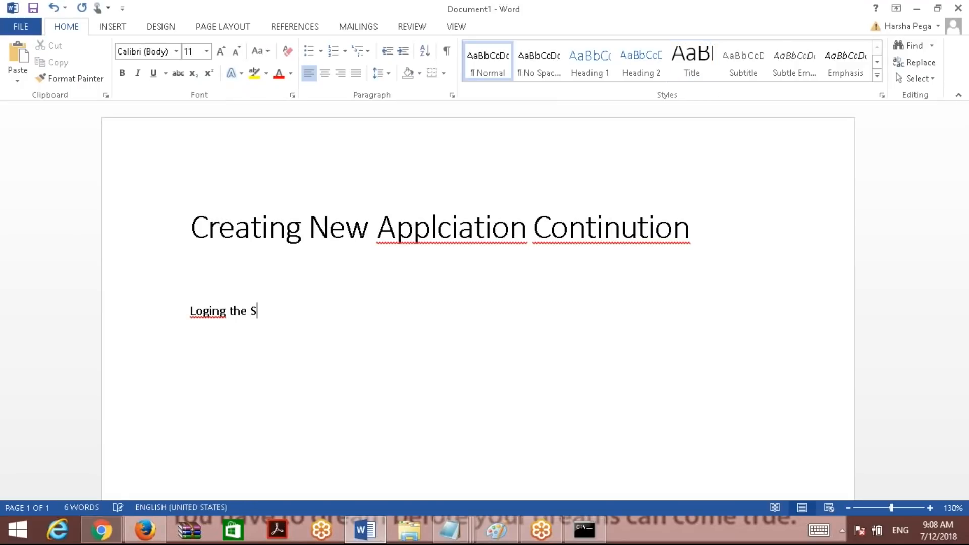
pyautogui.write('BI Application  ')
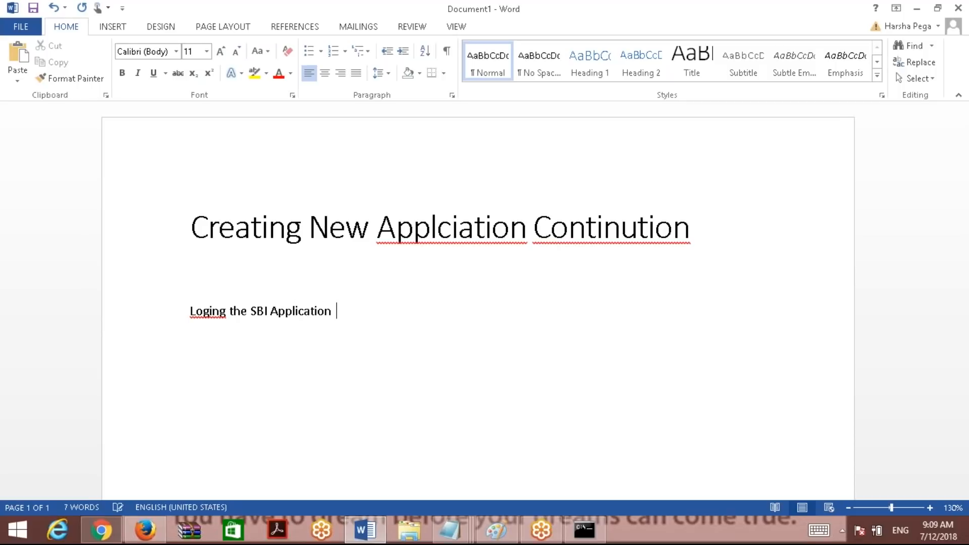
pyautogui.write('which we create yeasterday')
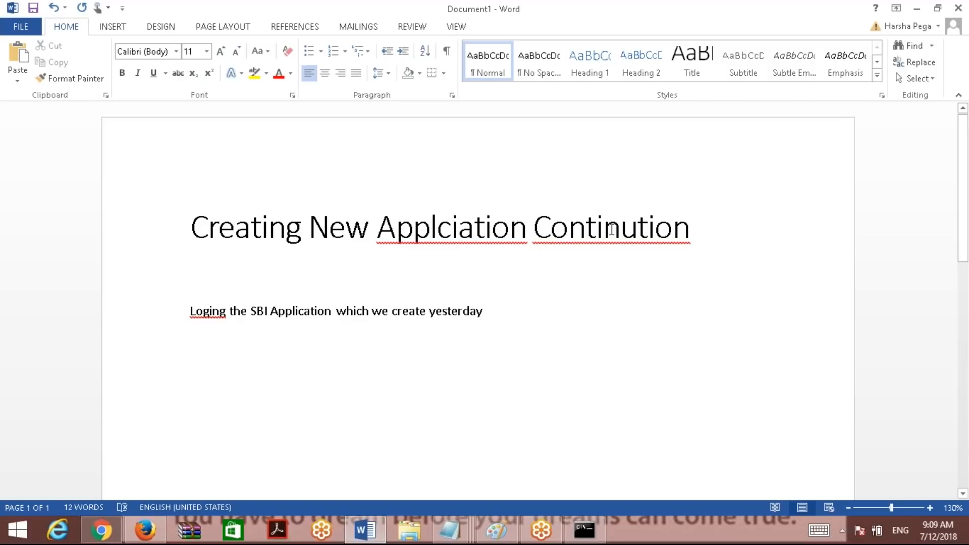
# Correct 'Loging' to 'Login' and paste the Designer Studio screenshot beneath the line.
pyautogui.click(228, 311)
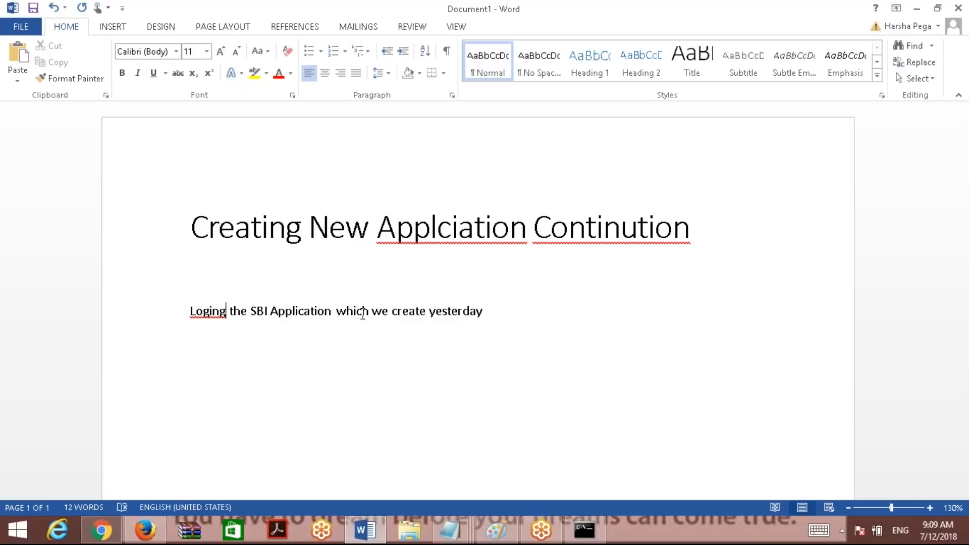
pyautogui.press('BackSpace')
pyautogui.click(487, 312)
pyautogui.press('Return')
pyautogui.press('Return')
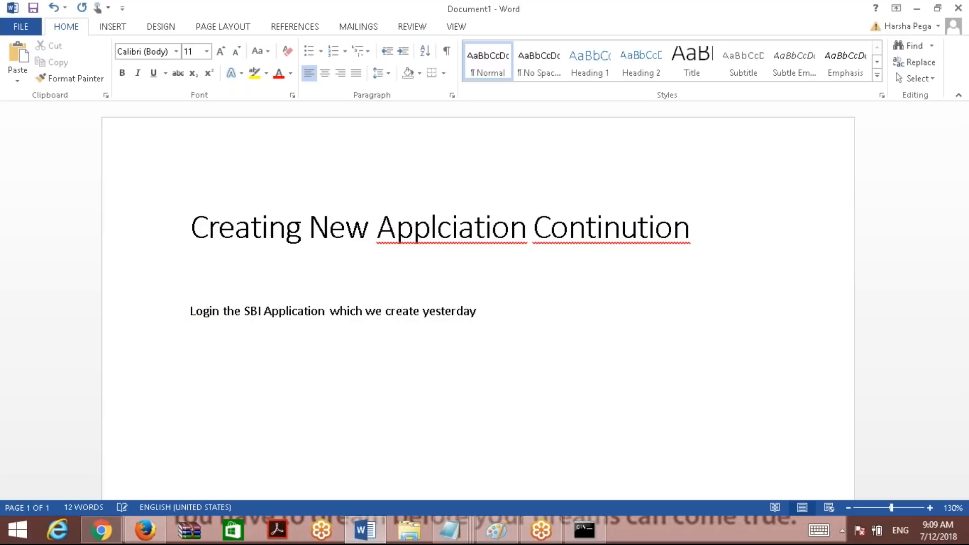
pyautogui.hotkey('ctrl', 'v')
# Open Designer Studio's App explorer to show SBII-FW-StateBank-Work, then return to the Word notes.
pyautogui.click(939, 7)
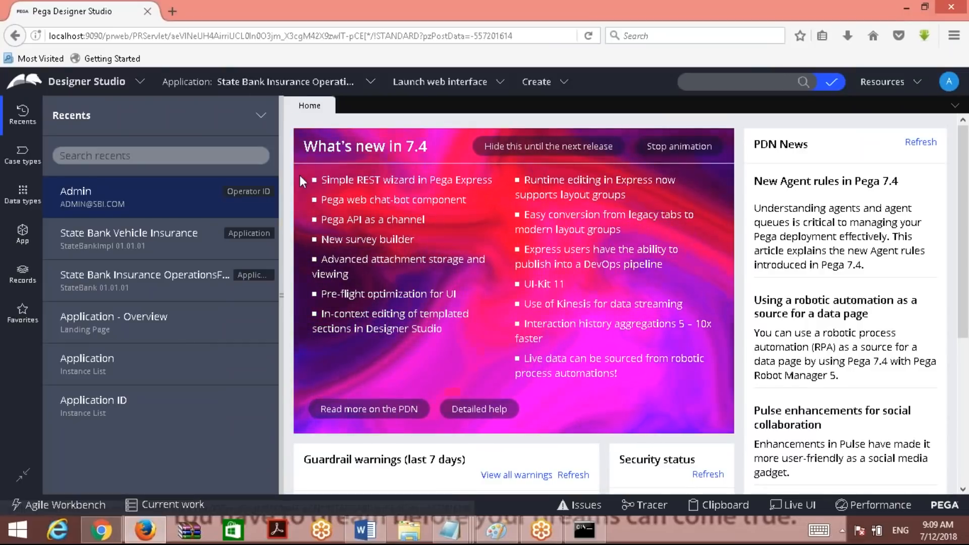
pyautogui.click(24, 236)
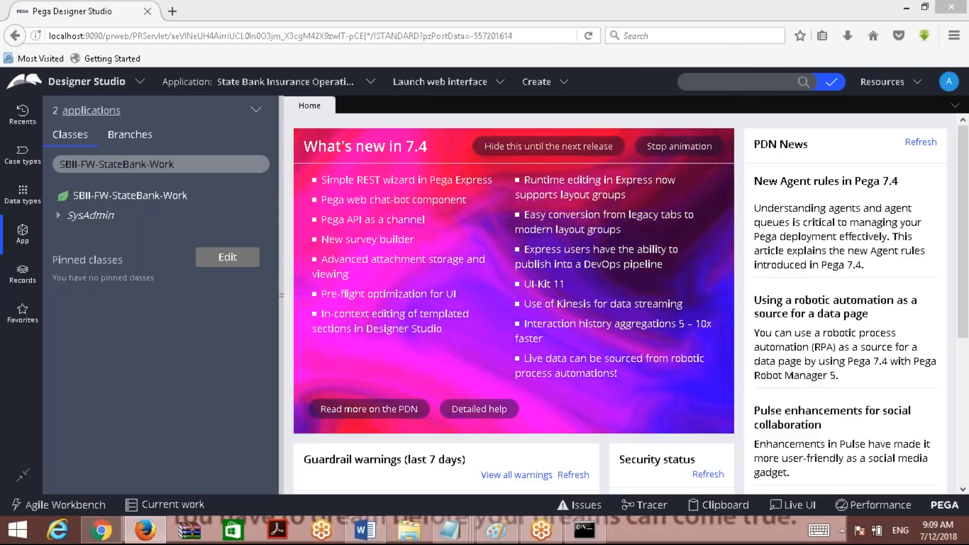
pyautogui.click(364, 530)
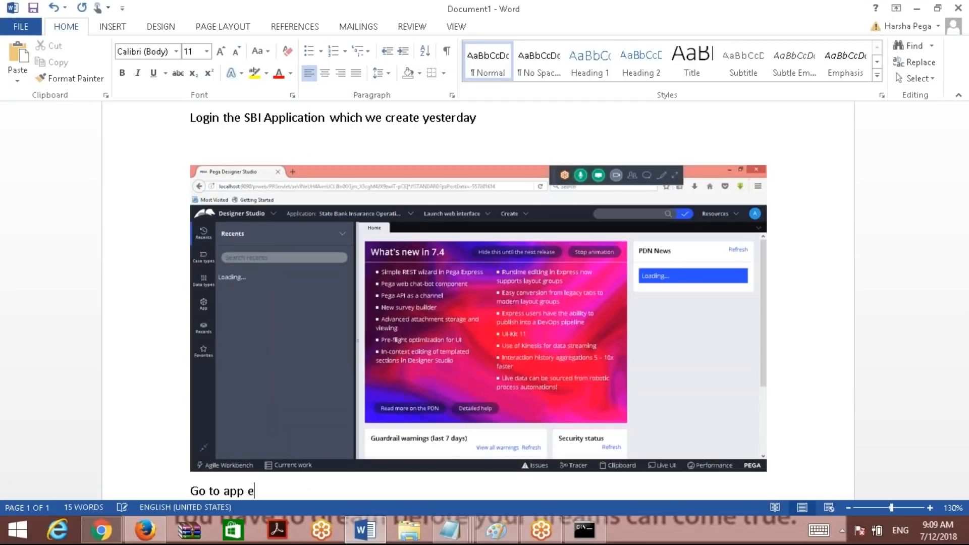
# Save the notes as 'Pega Class July 12.docx' in Pega Classes > Pega Batch 557.
pyautogui.write('e')
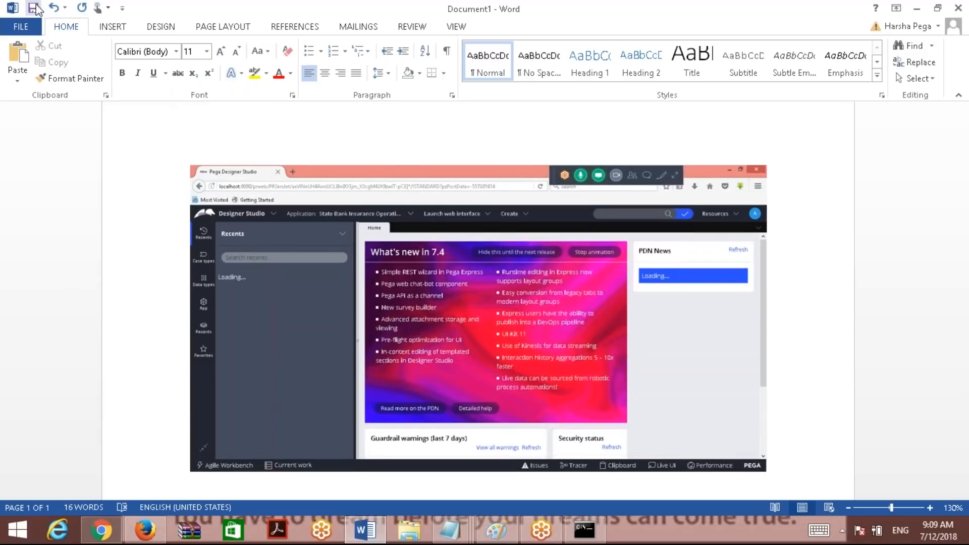
pyautogui.click(33, 9)
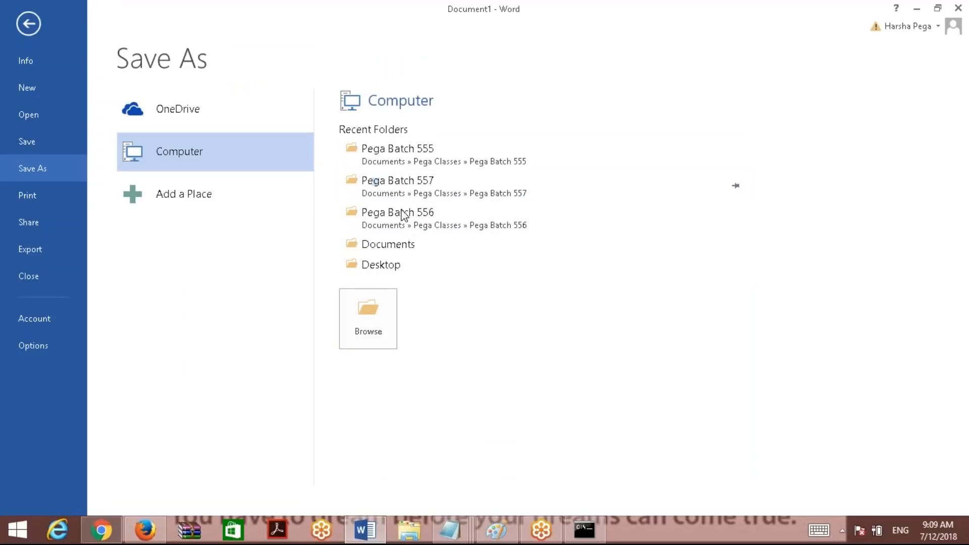
pyautogui.click(409, 149)
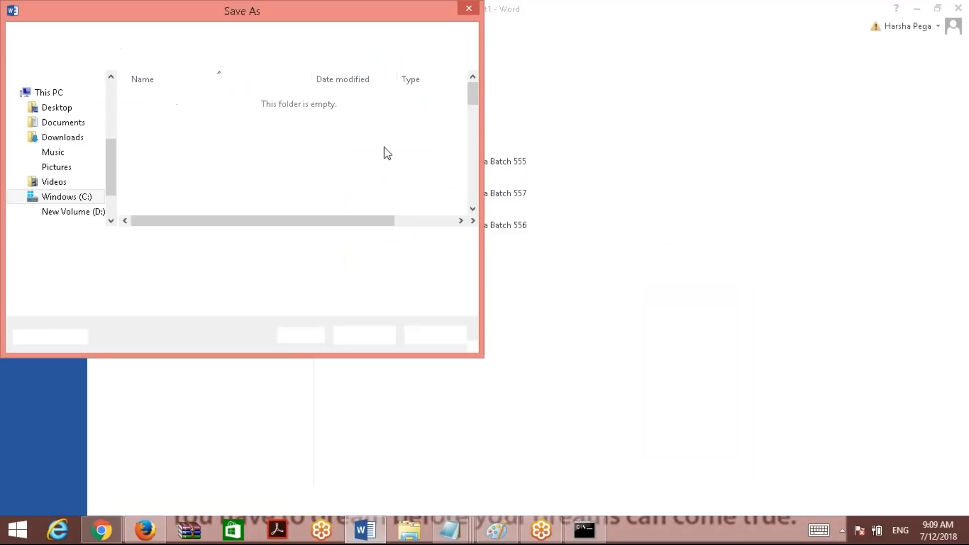
pyautogui.click(150, 35)
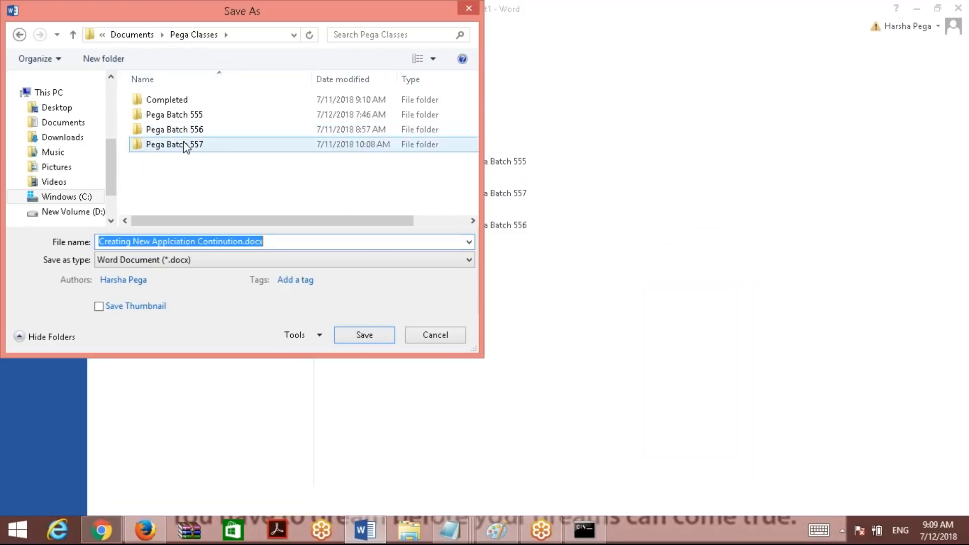
pyautogui.doubleClick(184, 145)
pyautogui.click(191, 104)
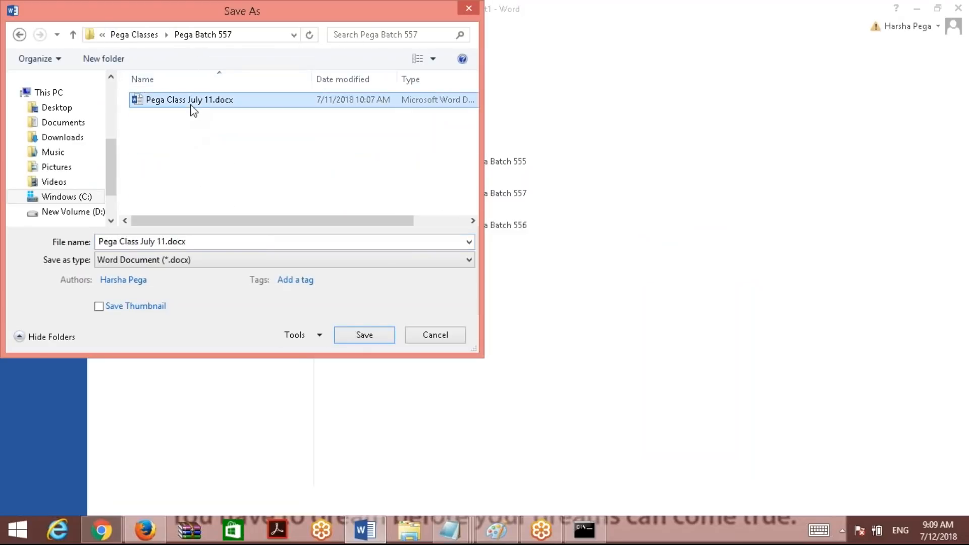
pyautogui.click(167, 246)
pyautogui.click(166, 247)
pyautogui.press('BackSpace')
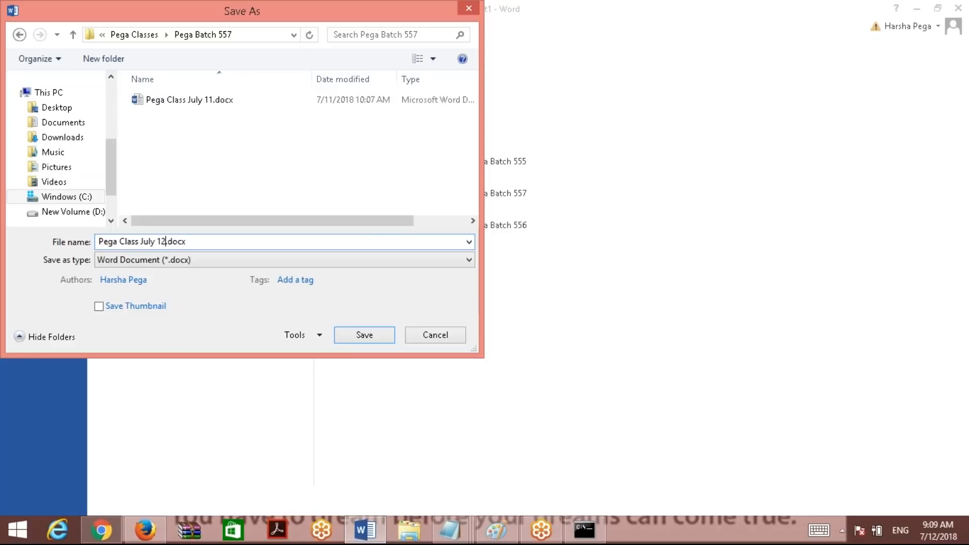
pyautogui.press('Return')
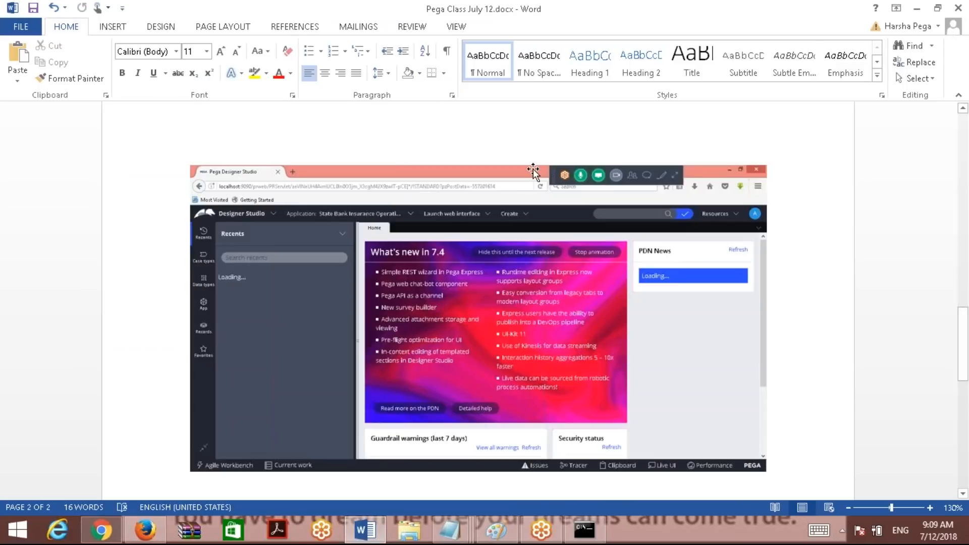
# Paste the second Designer Studio screenshot, showing the class under two applications, into the Word notes.
pyautogui.moveTo(964, 356)
pyautogui.mouseDown()
pyautogui.moveTo(964, 400)
pyautogui.moveTo(966, 366)
pyautogui.mouseUp()
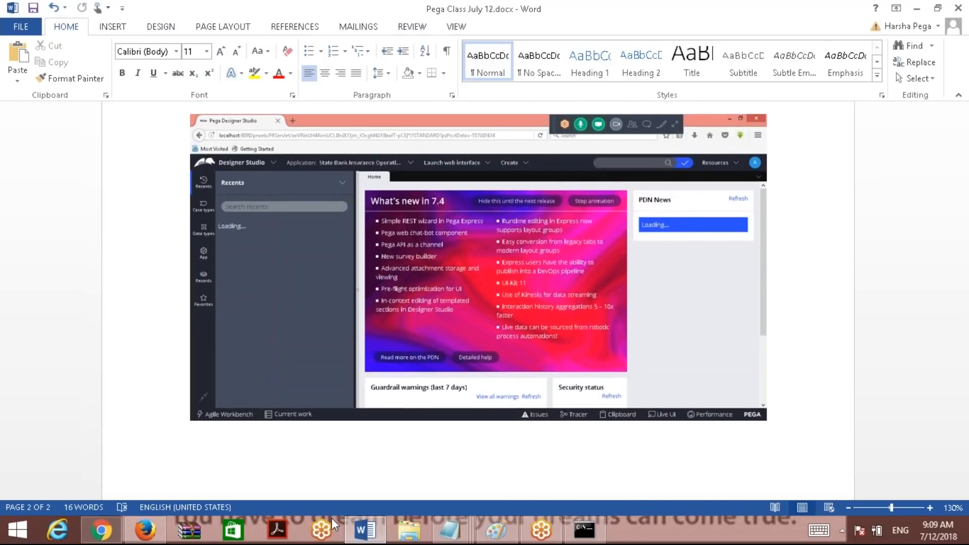
pyautogui.click(146, 534)
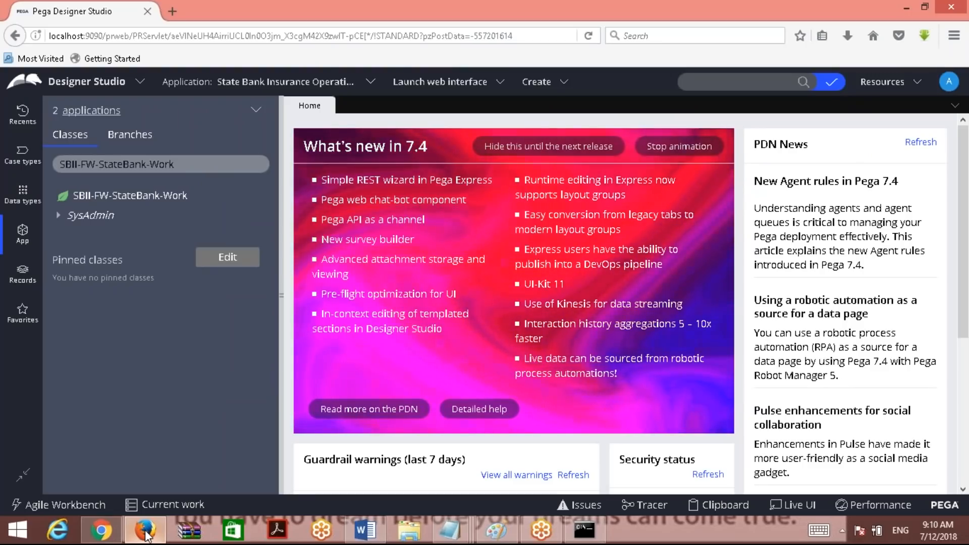
pyautogui.click(356, 536)
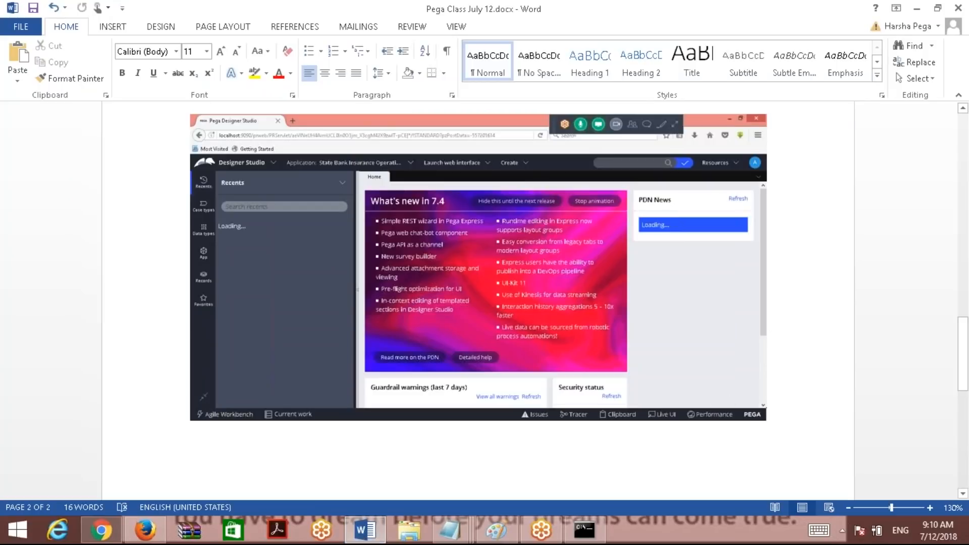
pyautogui.hotkey('ctrl', 'v')
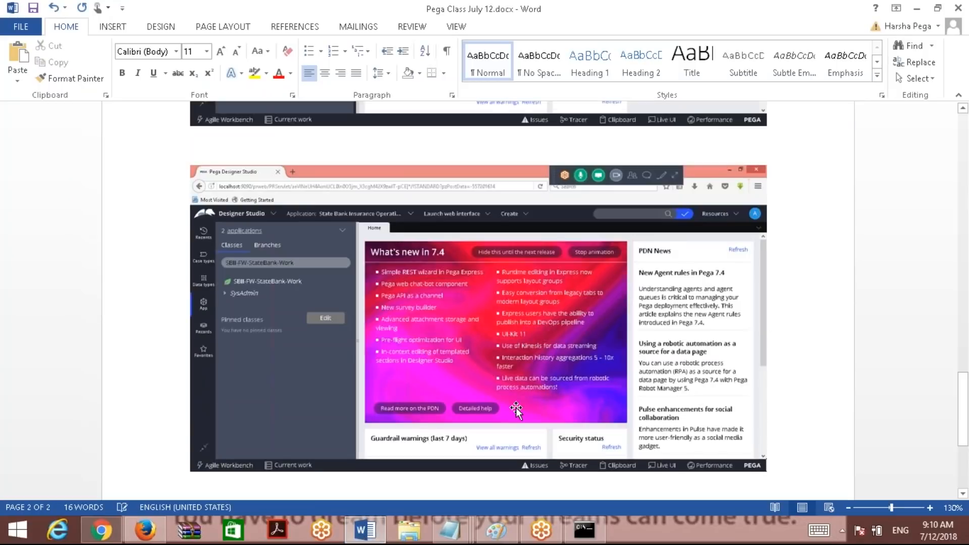
pyautogui.click(364, 529)
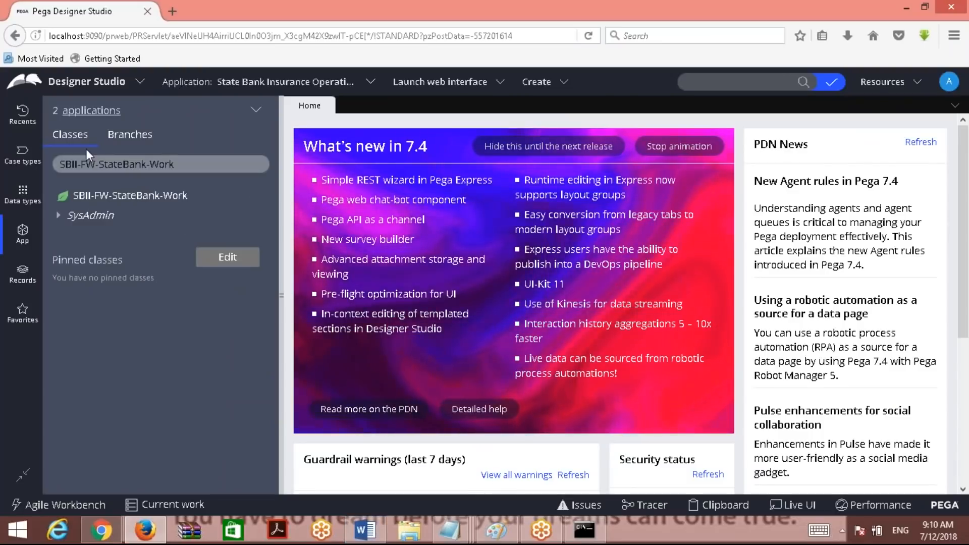
# Open the '2 applications' list and paste its screenshot on a new line in the notes.
pyautogui.click(96, 117)
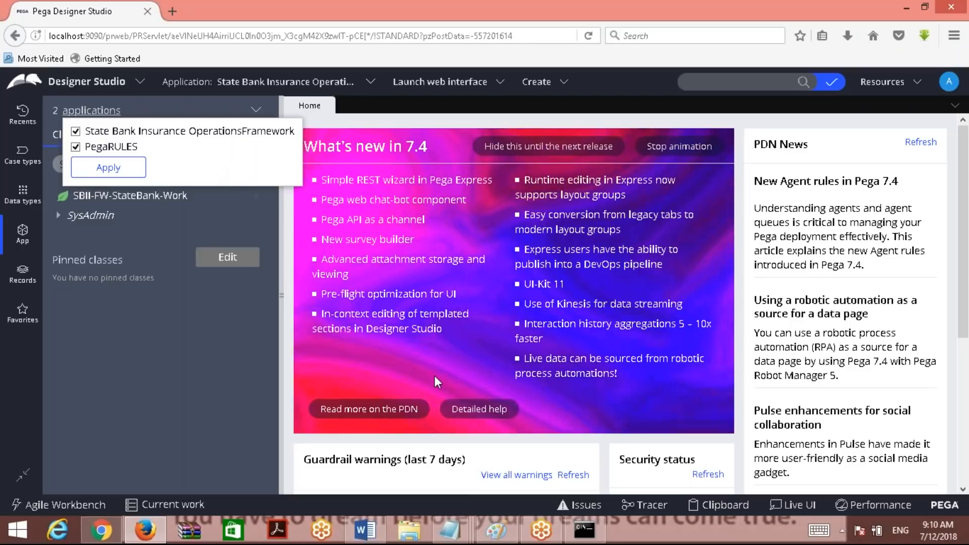
pyautogui.click(365, 530)
pyautogui.press('Return')
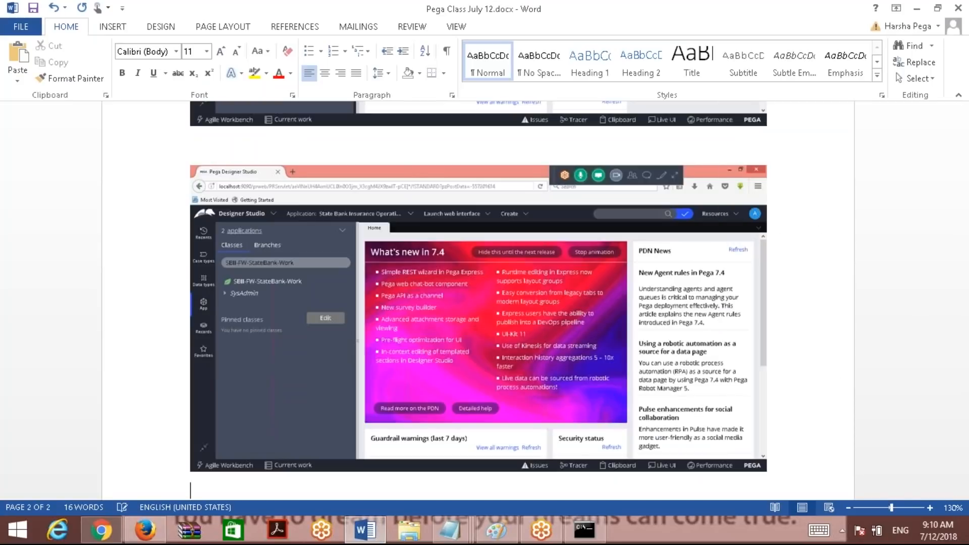
pyautogui.hotkey('ctrl', 'v')
pyautogui.hotkey('alt', 'Tab')
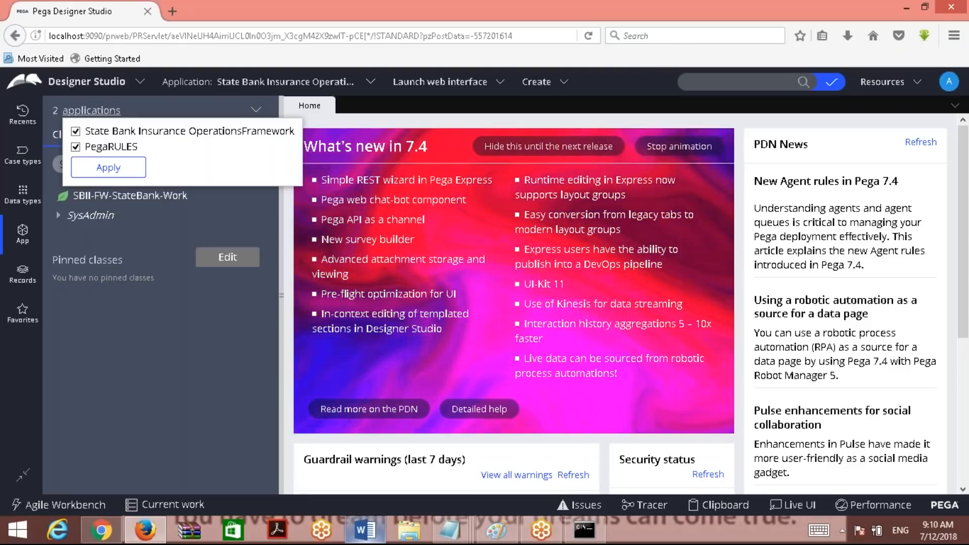
# Close the applications list, open the operator's account menu, and start a new line in Word.
pyautogui.click(449, 117)
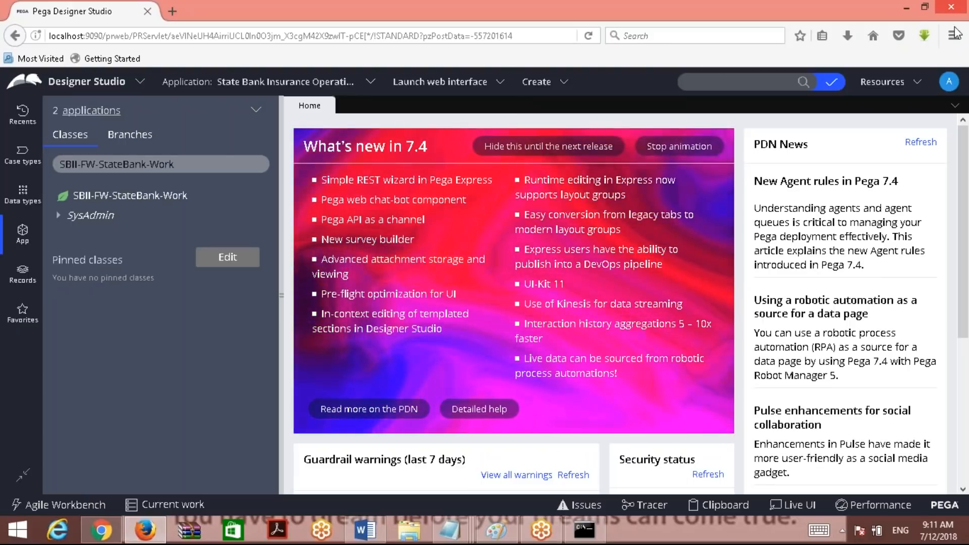
pyautogui.click(949, 88)
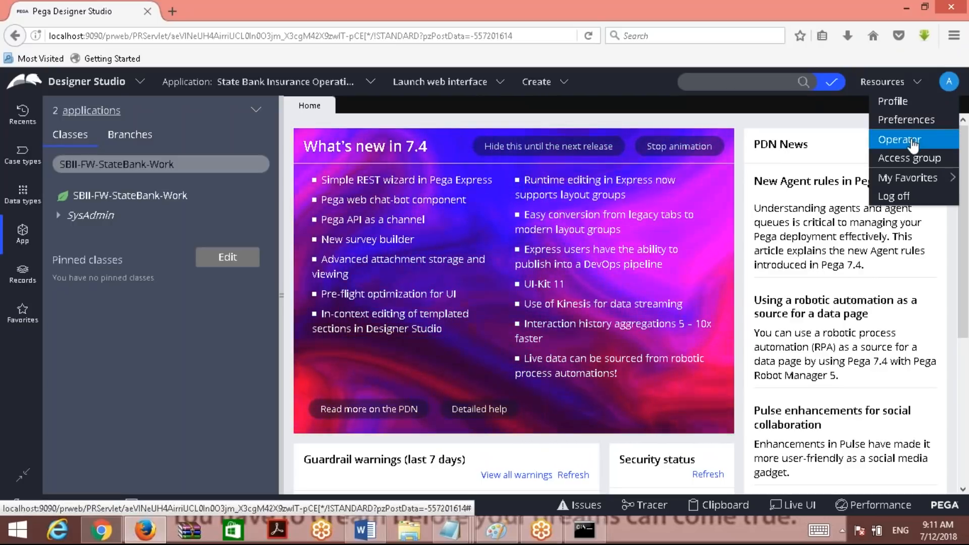
pyautogui.click(365, 530)
pyautogui.press('Return')
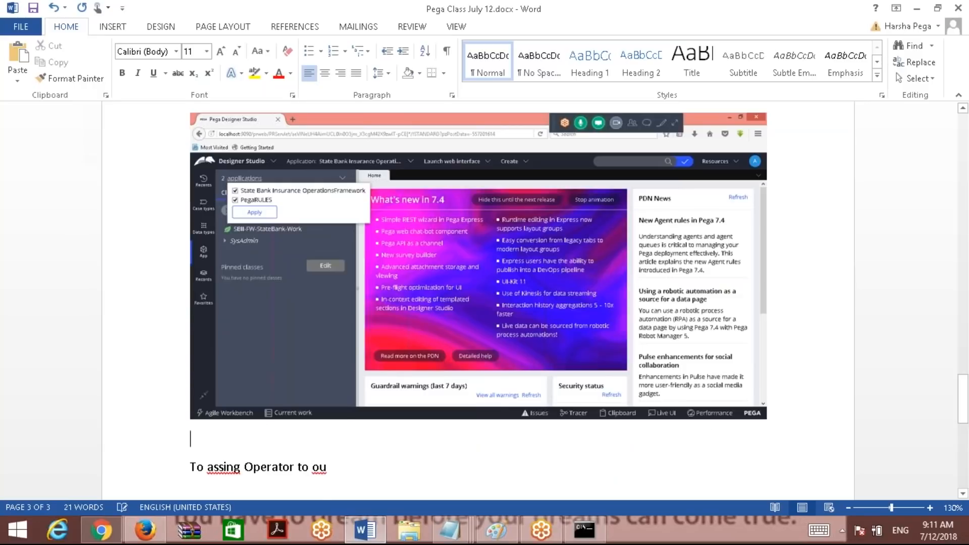
# Add the line 'Now we have logged into SBI Framework application.' above the operator note.
pyautogui.press('Return')
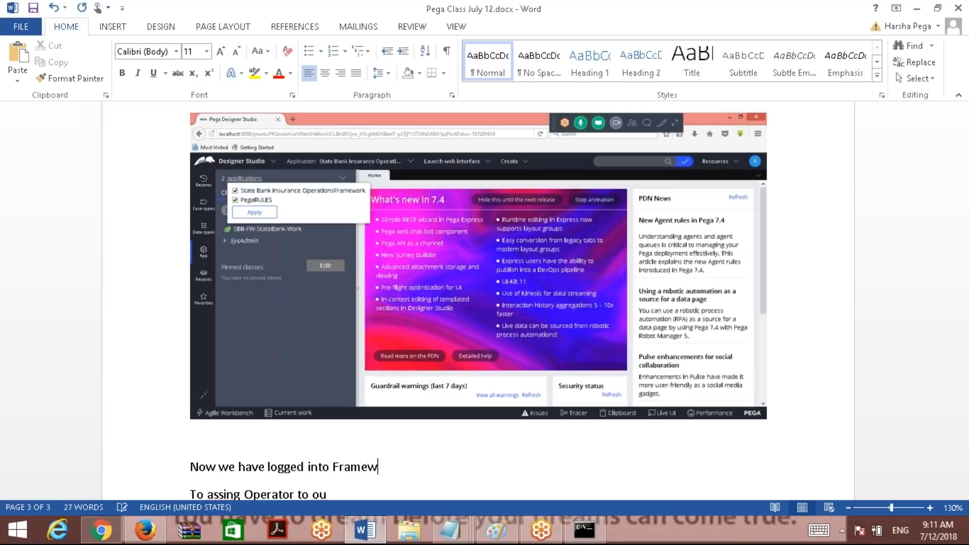
pyautogui.write('SBI')
pyautogui.click(437, 467)
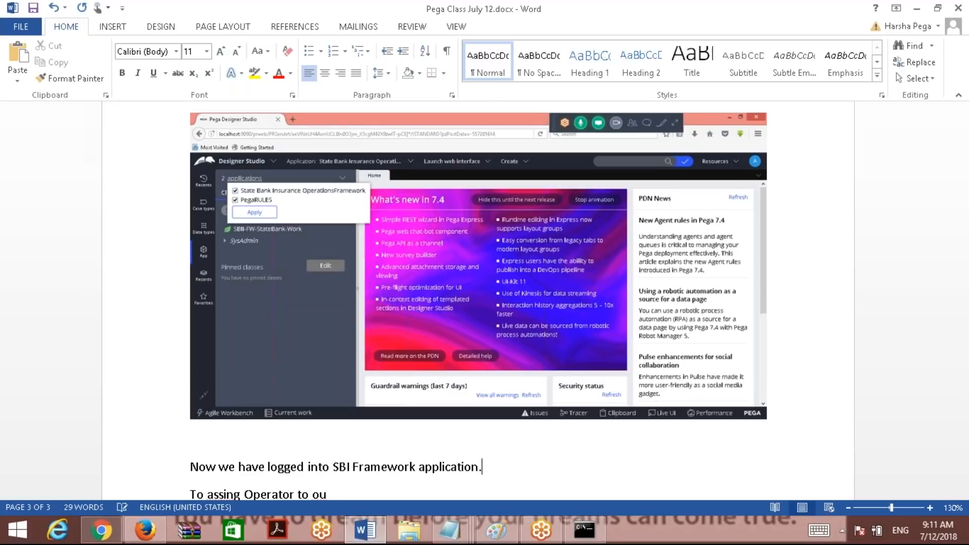
pyautogui.press('Return')
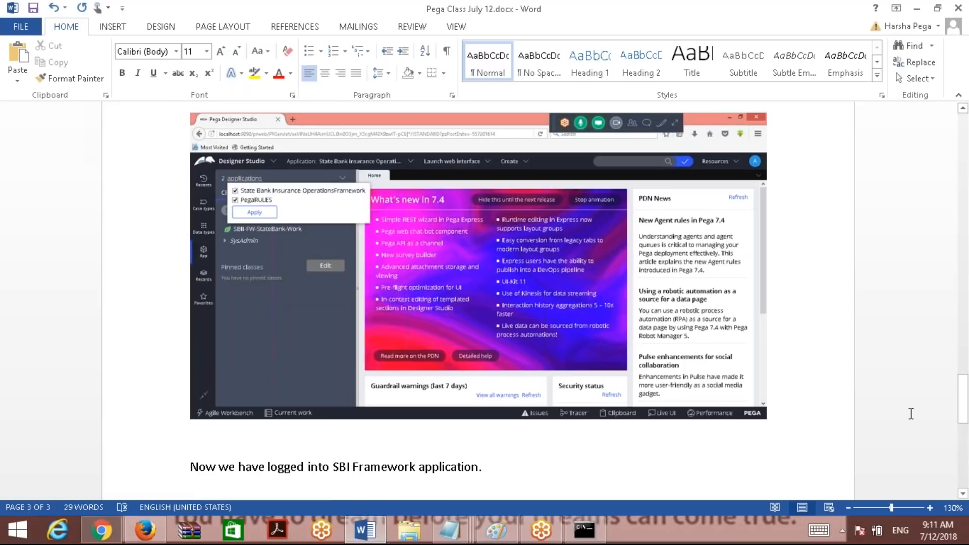
pyautogui.moveTo(967, 415); pyautogui.dragTo(968, 442)
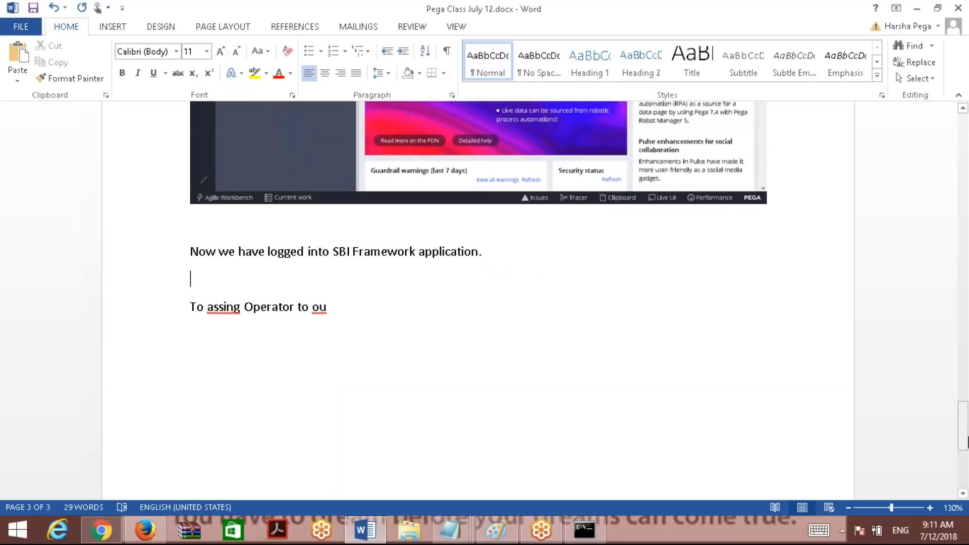
# Switch to State Bank Vehicle Insurance and show its App explorer's three included applications.
pyautogui.click(145, 530)
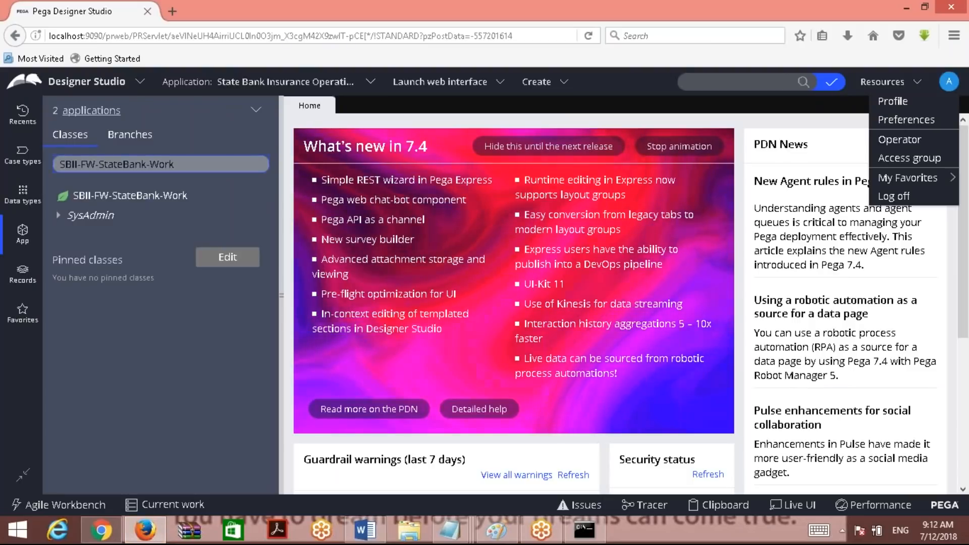
pyautogui.click(243, 83)
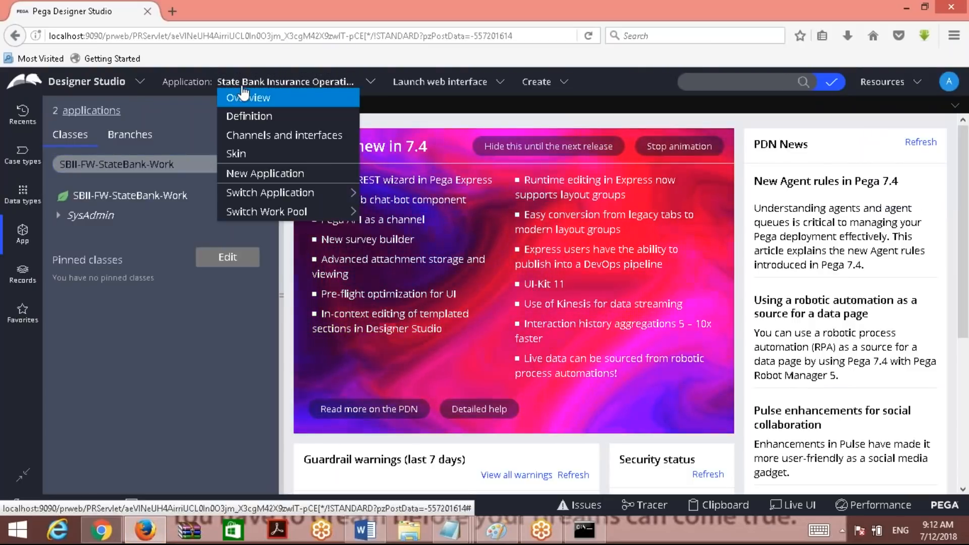
pyautogui.moveTo(265, 192)
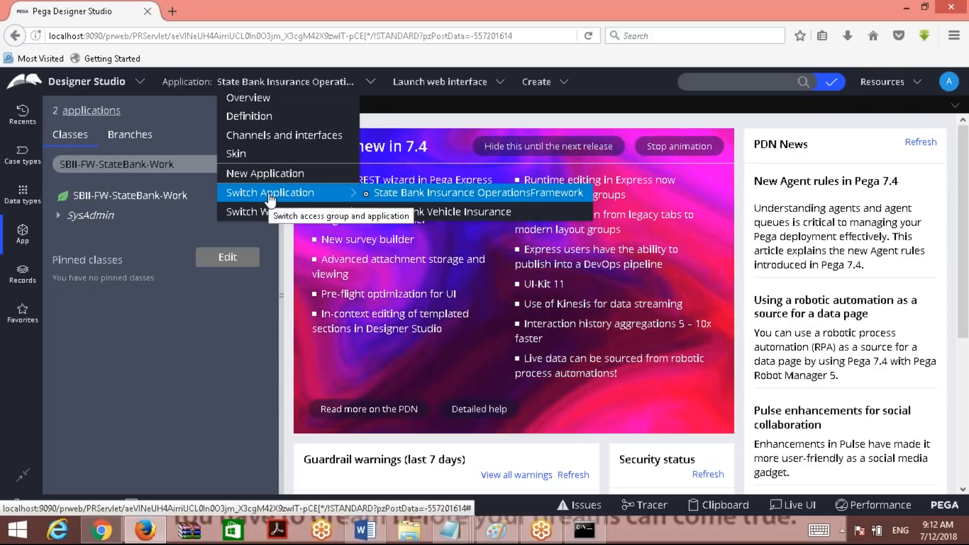
pyautogui.click(415, 215)
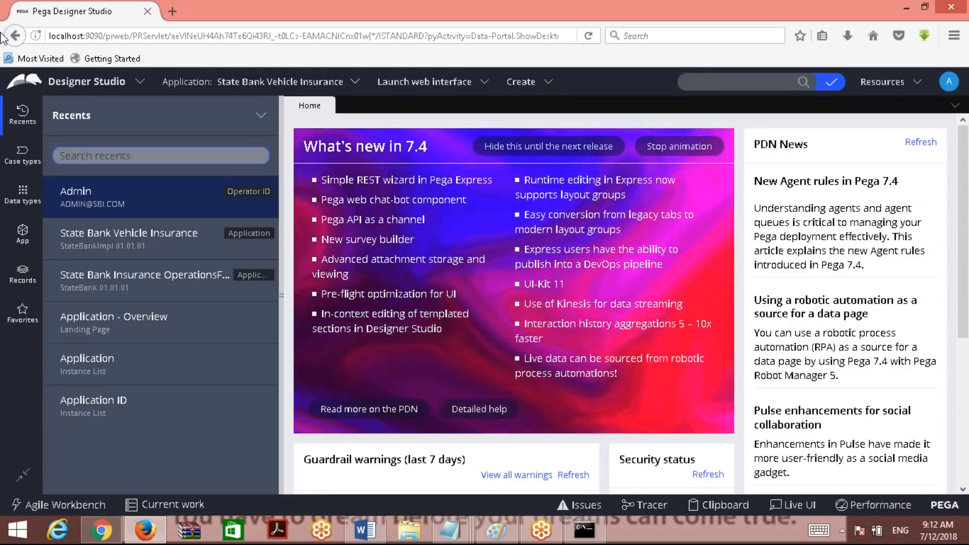
pyautogui.click(24, 234)
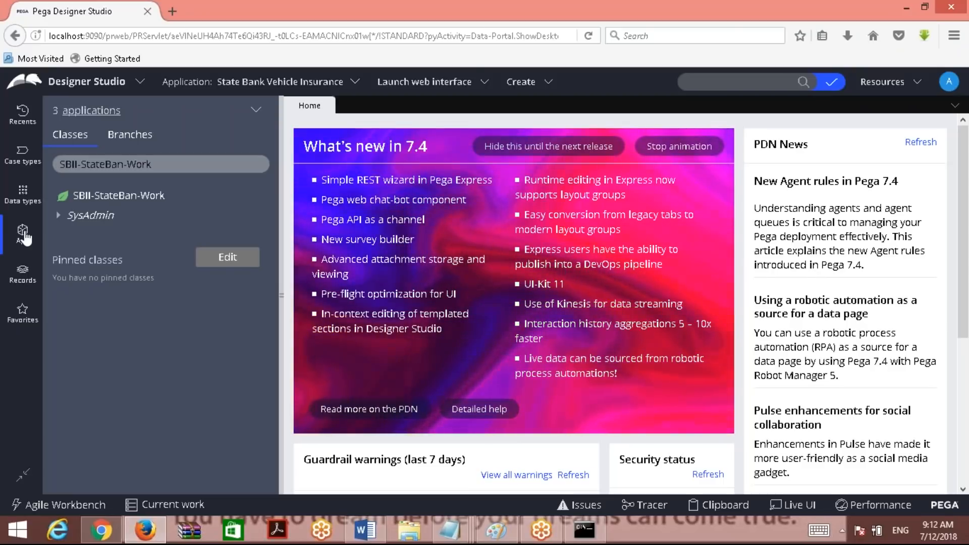
pyautogui.click(95, 112)
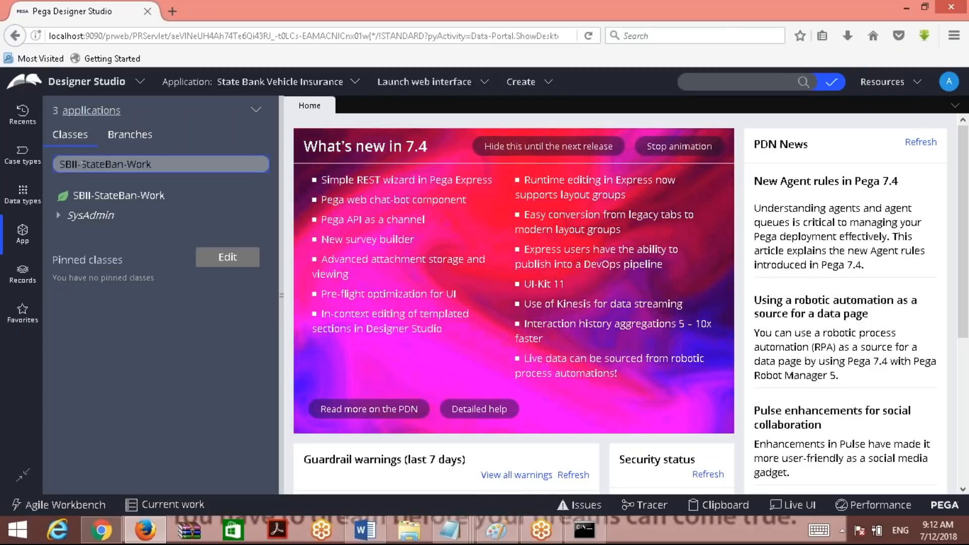
# Filter the App explorer class tree to SBII and expand the FW and StateBank branches.
pyautogui.moveTo(81, 164); pyautogui.dragTo(292, 168)
pyautogui.press('BackSpace')
pyautogui.press('BackSpace')
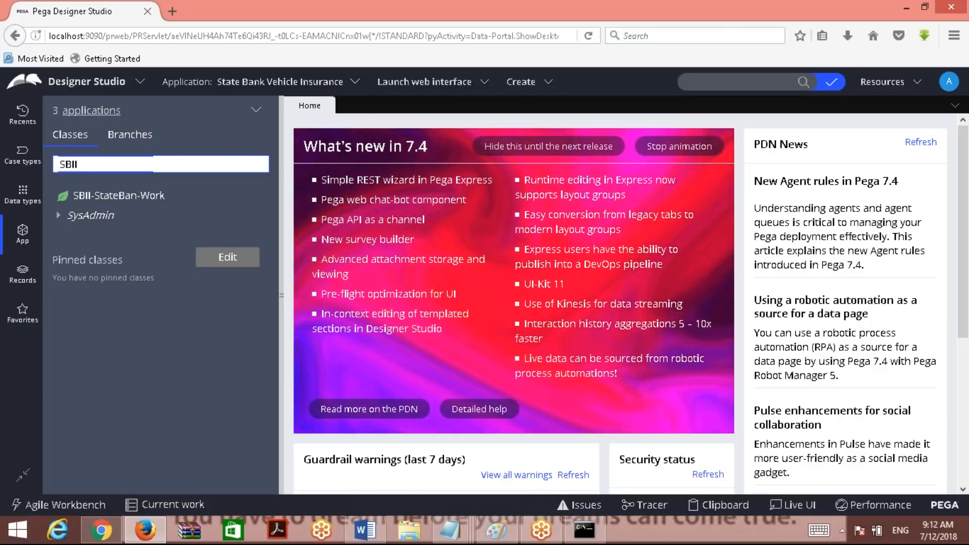
pyautogui.click(116, 190)
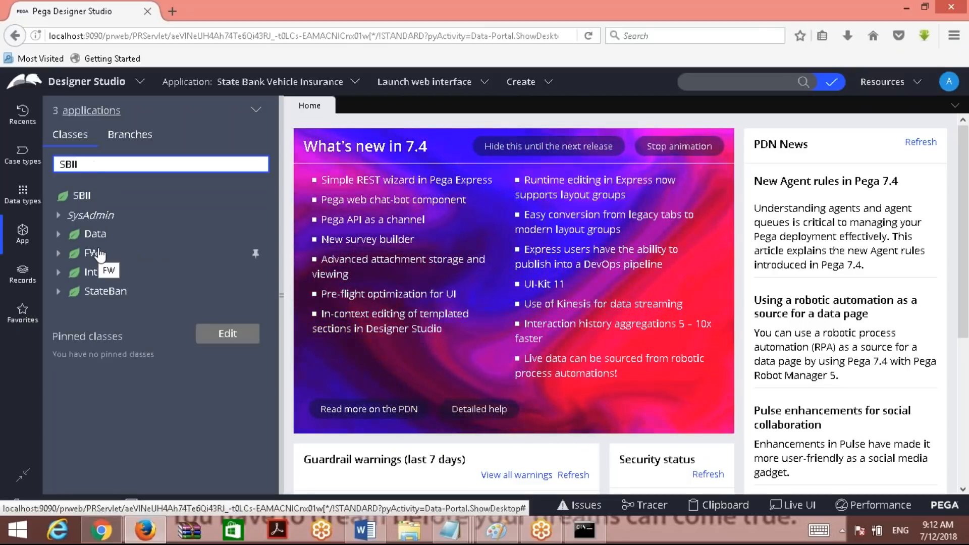
pyautogui.click(59, 253)
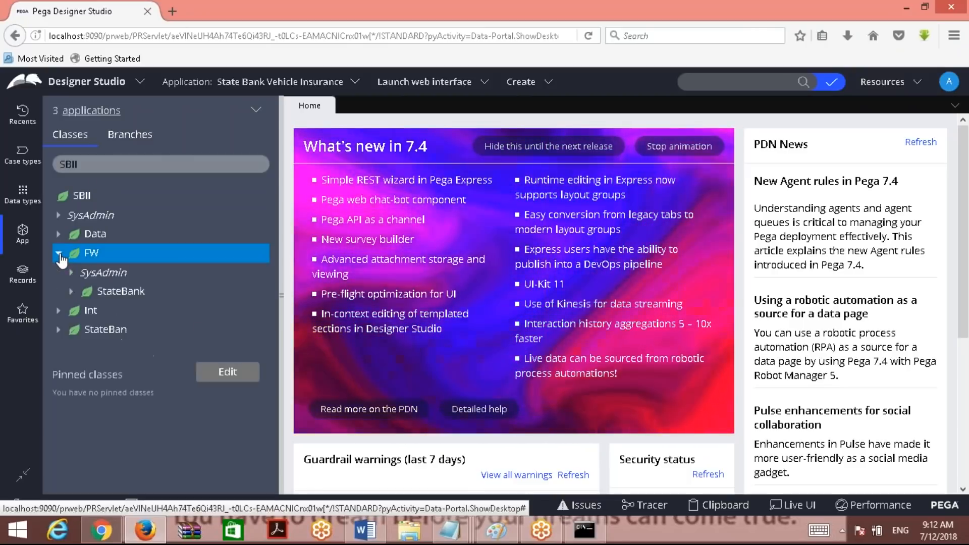
pyautogui.click(72, 291)
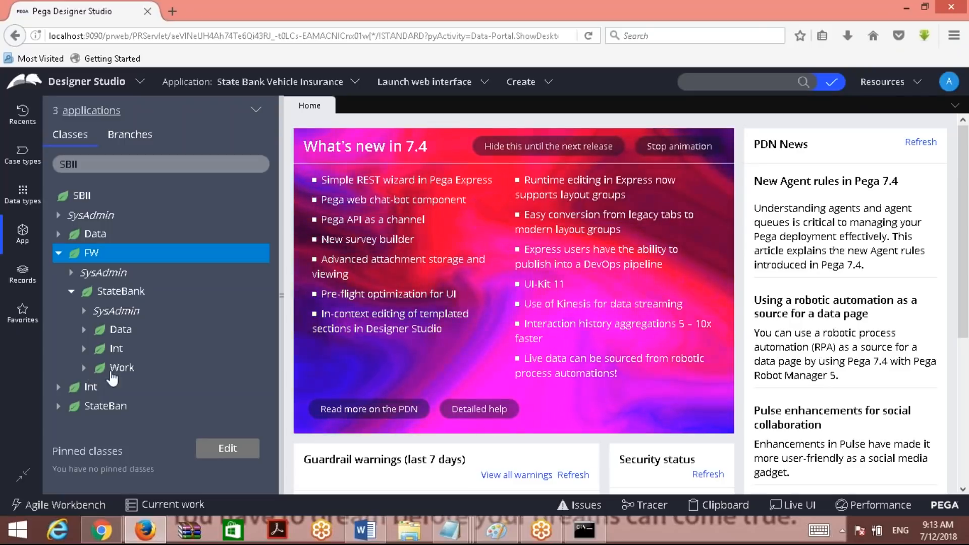
# Replace the unfinished operator line with 'Now we can swith to implementation application as shown below.'.
pyautogui.click(365, 530)
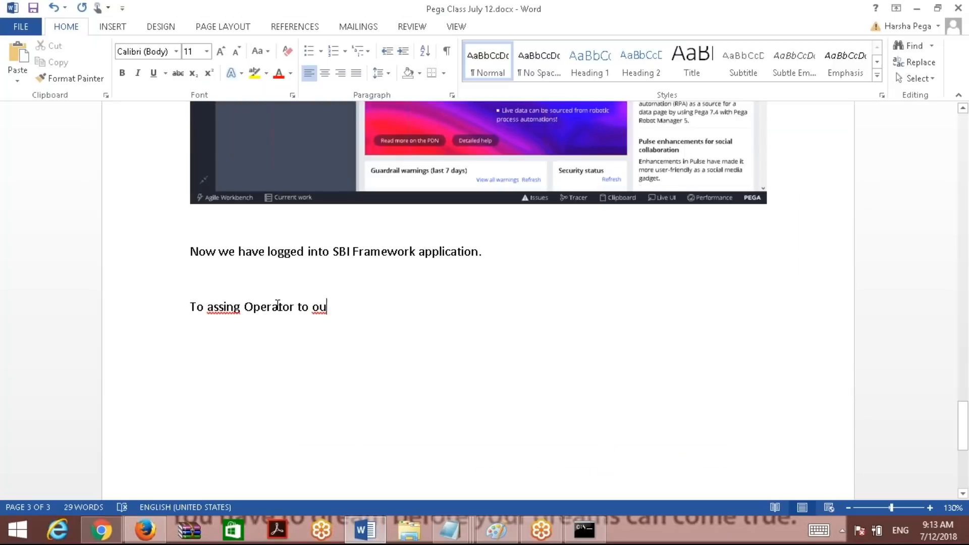
pyautogui.moveTo(173, 306); pyautogui.dragTo(174, 283)
pyautogui.press('BackSpace')
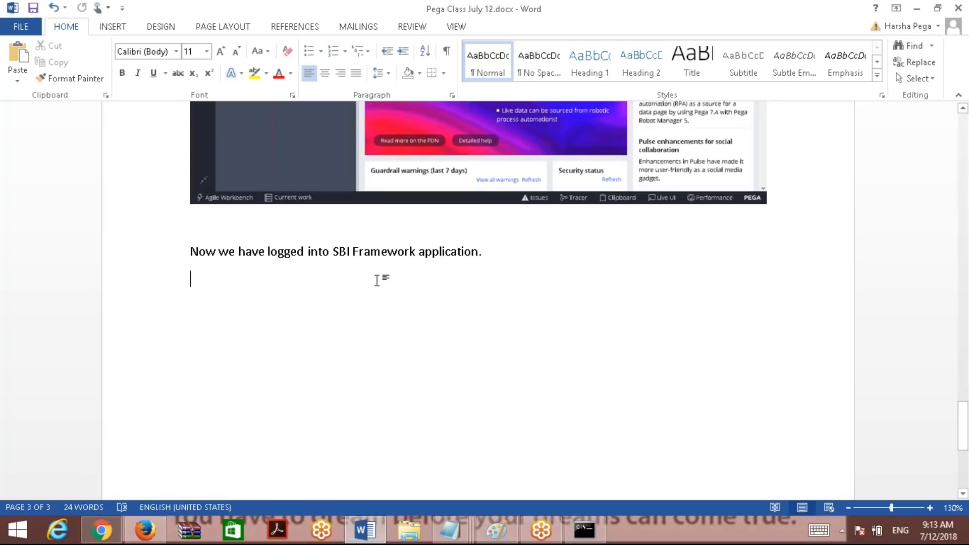
pyautogui.write('Now')
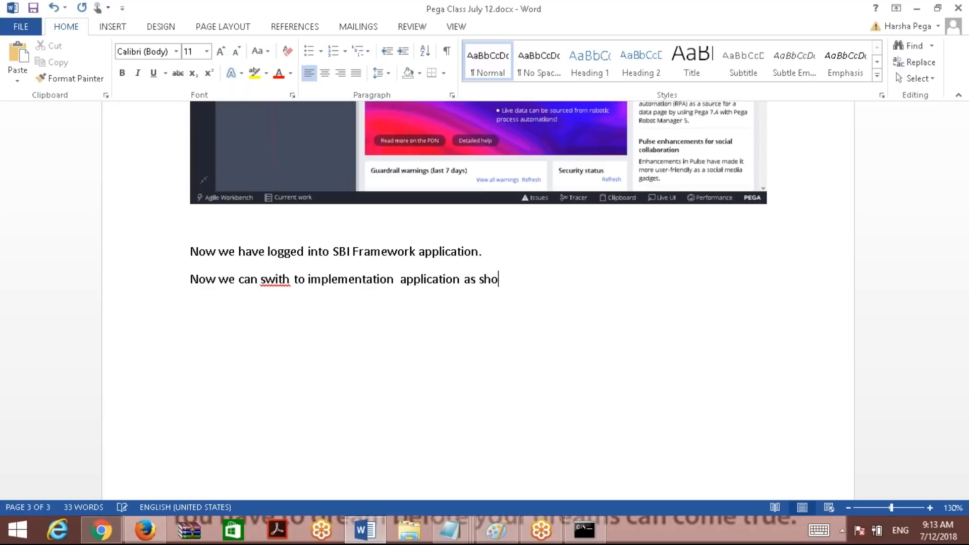
pyautogui.press('Return')
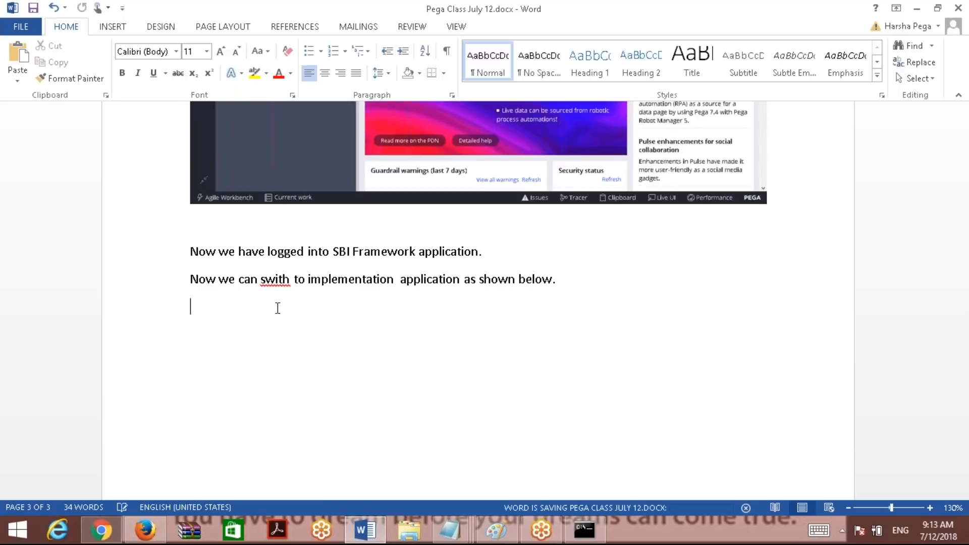
pyautogui.click(145, 530)
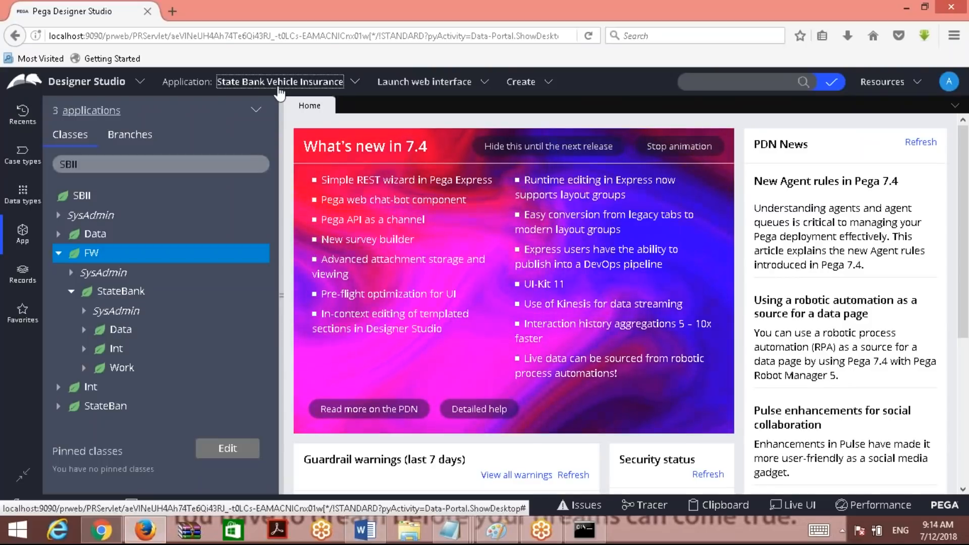
# Switch to State Bank Insurance OperationsFramework and show its App explorer.
pyautogui.click(302, 82)
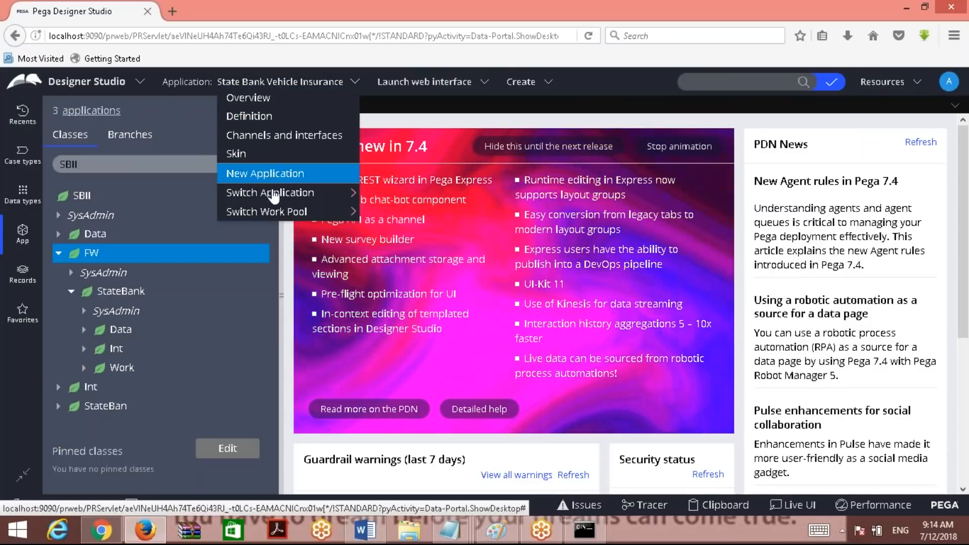
pyautogui.moveTo(277, 194)
pyautogui.click(391, 194)
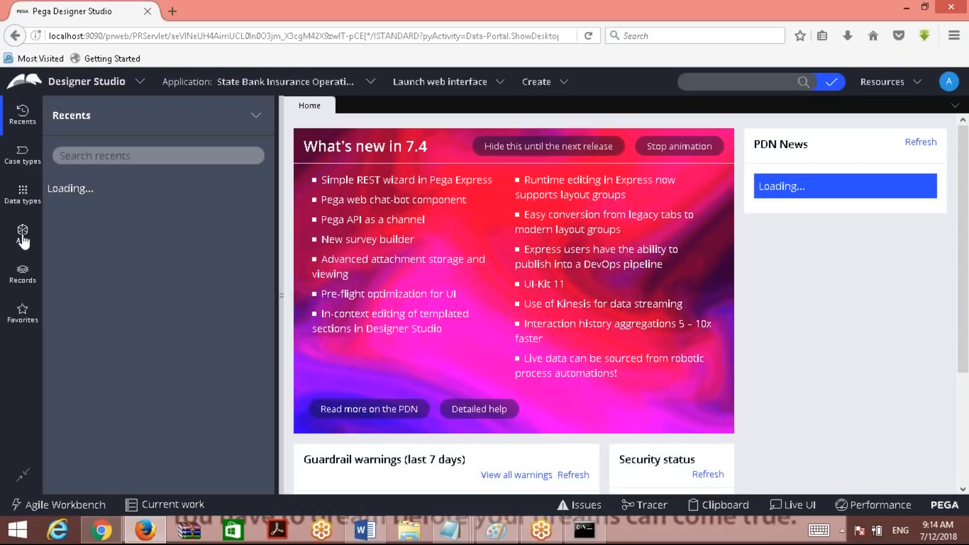
pyautogui.click(23, 238)
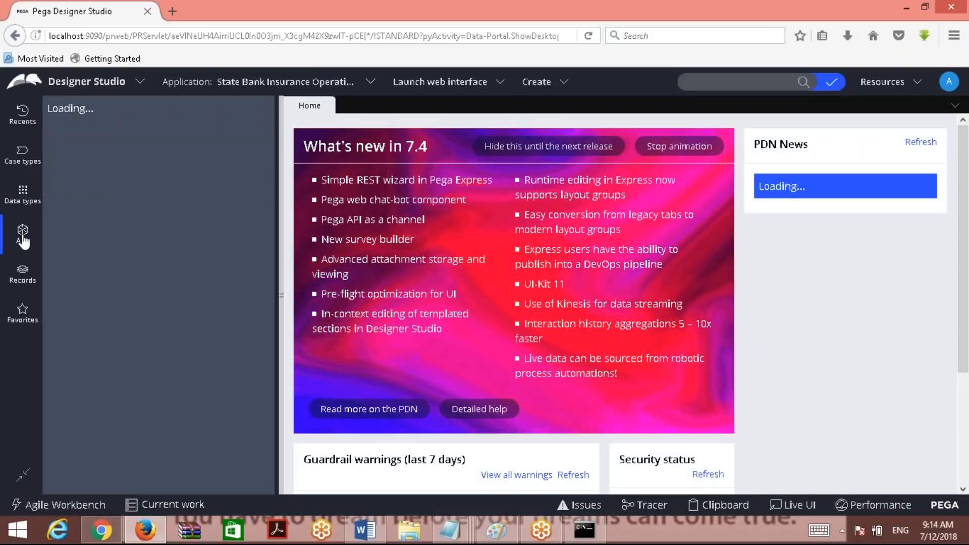
# Reopen the Switch Application menu and begin the note 'Click on application men' in Word.
pyautogui.click(257, 83)
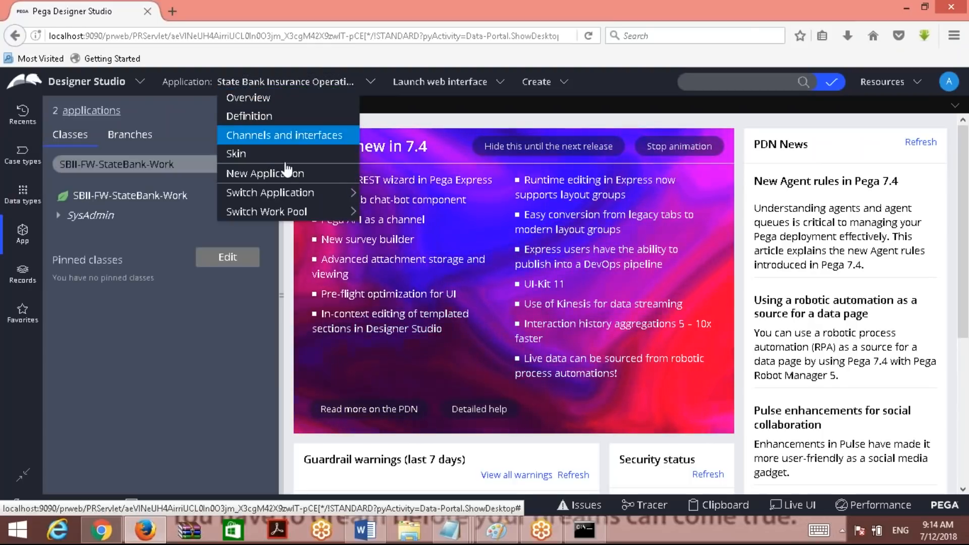
pyautogui.moveTo(303, 193)
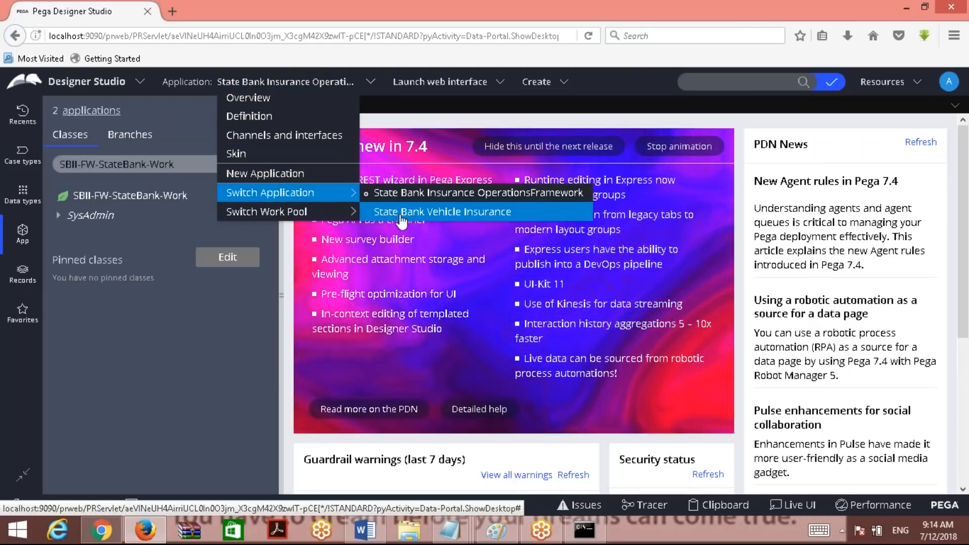
pyautogui.click(365, 530)
pyautogui.write('Click on application  menu')
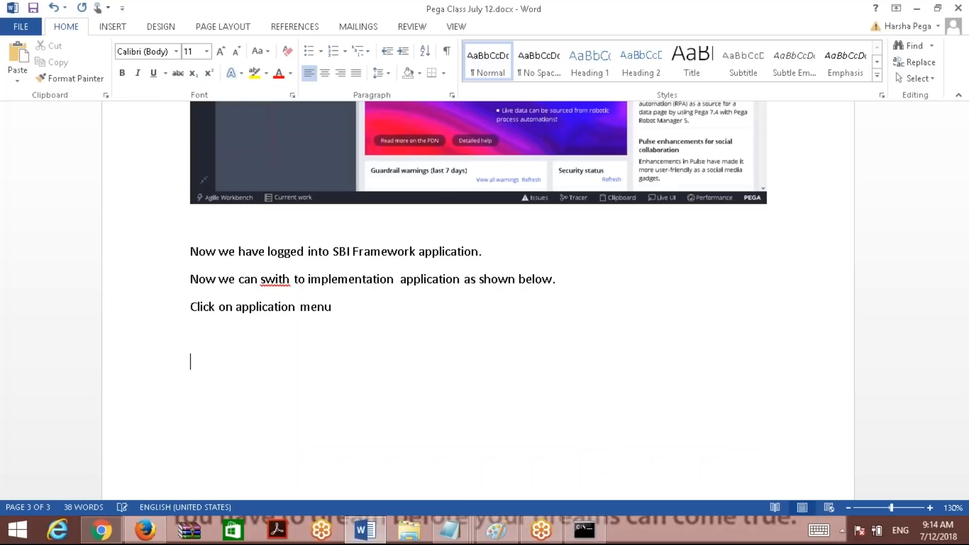
# Paste the Switch Application menu screenshot, switch to State Bank Vehicle Insurance, and paste that screenshot.
pyautogui.hotkey('ctrl', 'v')
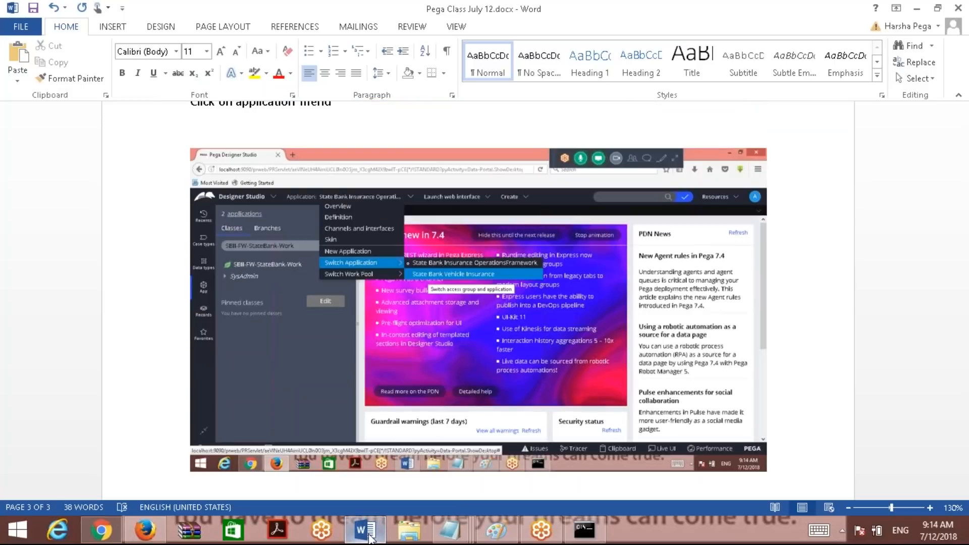
pyautogui.click(370, 538)
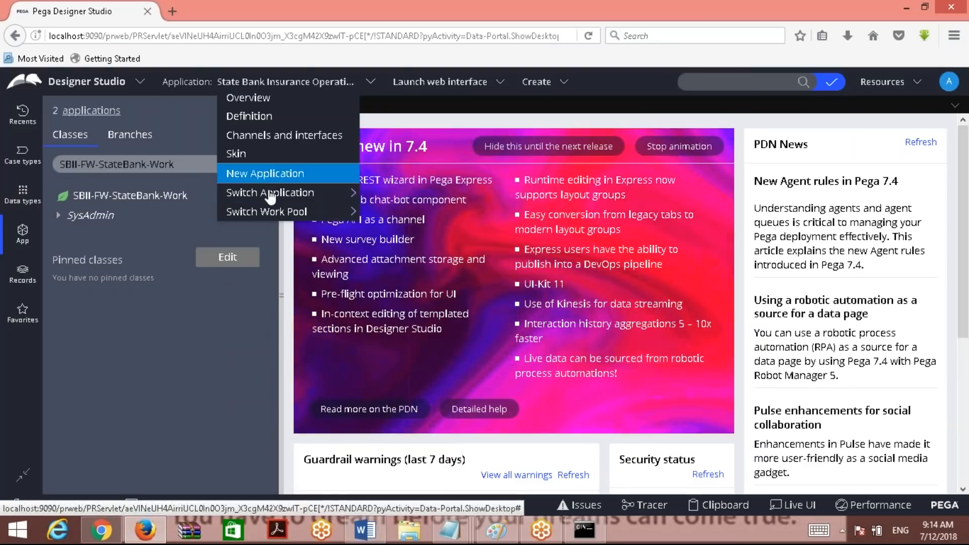
pyautogui.click(429, 211)
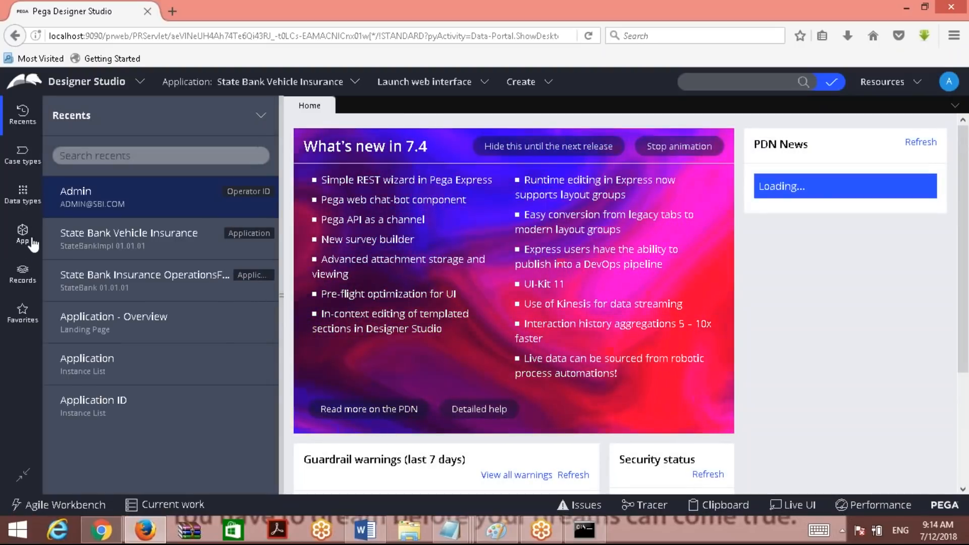
pyautogui.hotkey('alt', 'Tab')
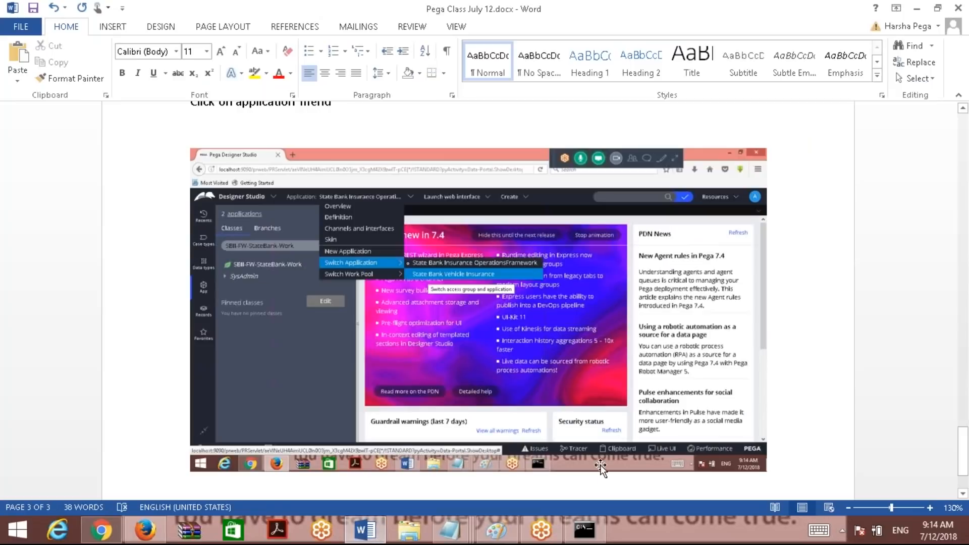
pyautogui.hotkey('ctrl', 'v')
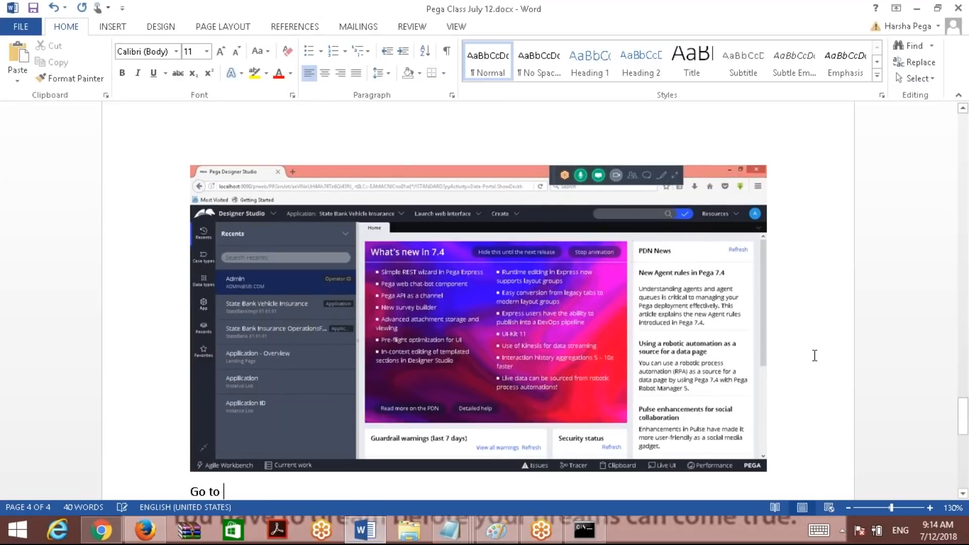
# Add the line 'Go to app explorer' below the screenshots and save the notes.
pyautogui.click(746, 24)
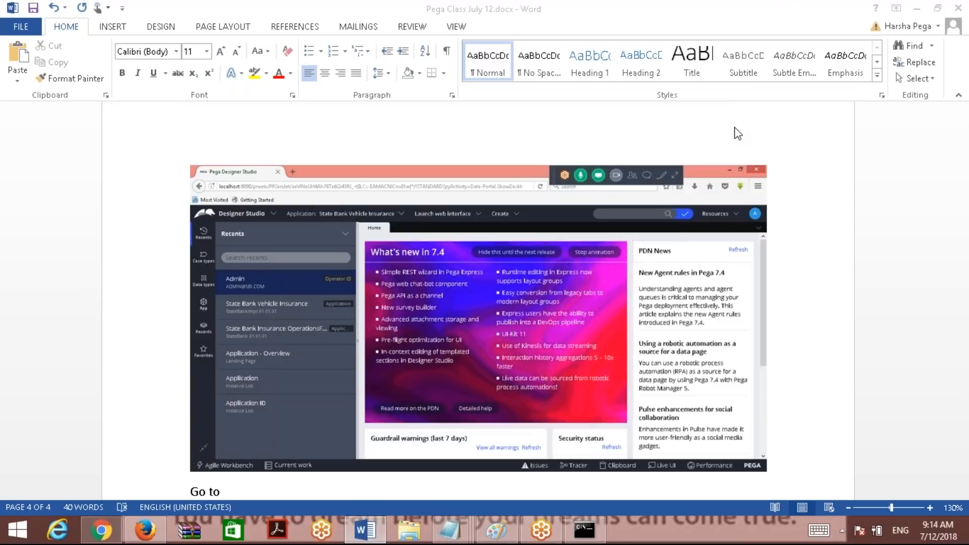
pyautogui.click(793, 461)
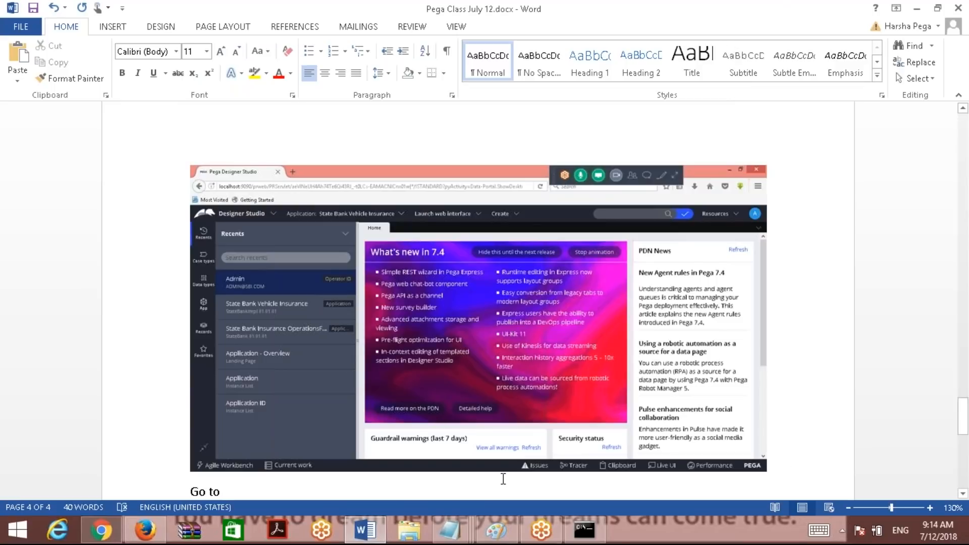
pyautogui.write('app')
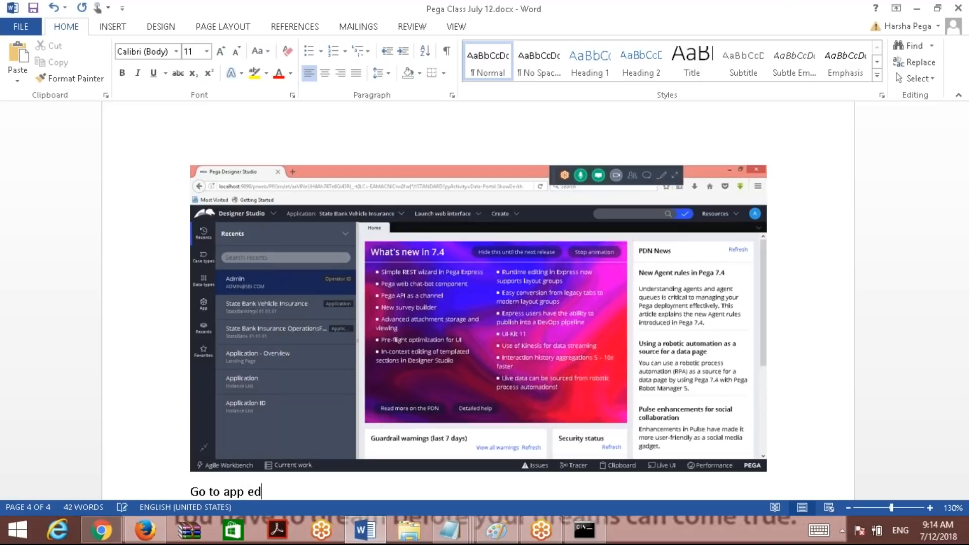
pyautogui.write(' explorer')
pyautogui.press('Return')
pyautogui.hotkey('ctrl', 's')
pyautogui.click(145, 530)
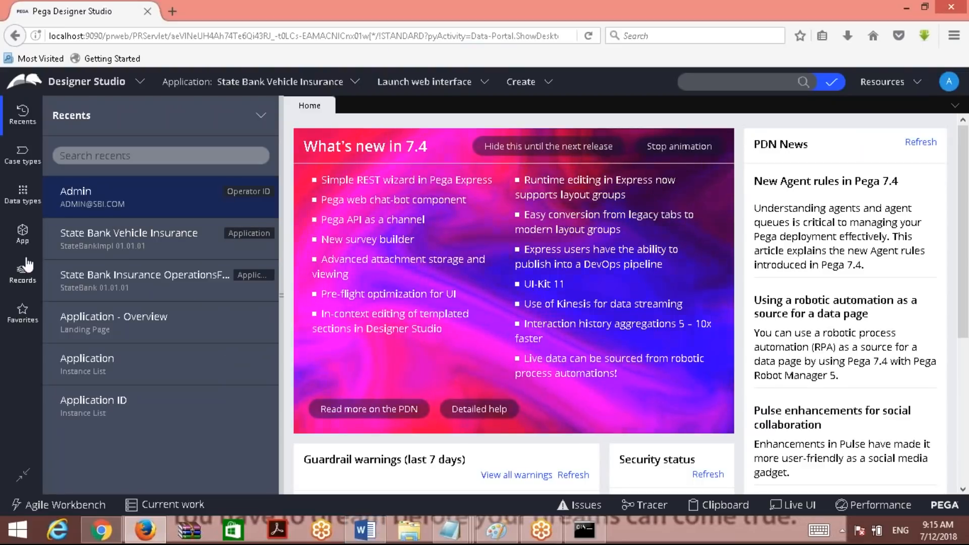
# Paste a screenshot of the App explorer's '3 applications' list into the Word notes.
pyautogui.click(22, 234)
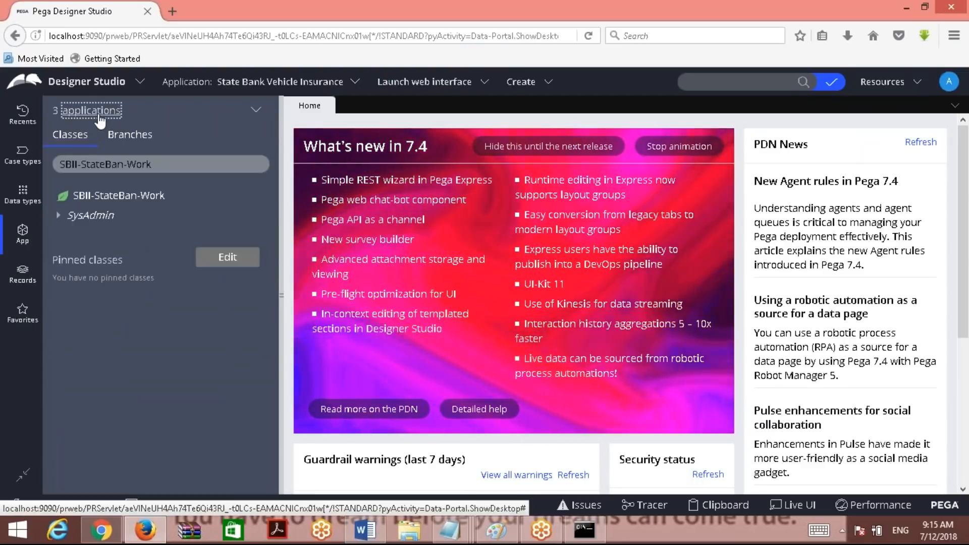
pyautogui.click(98, 114)
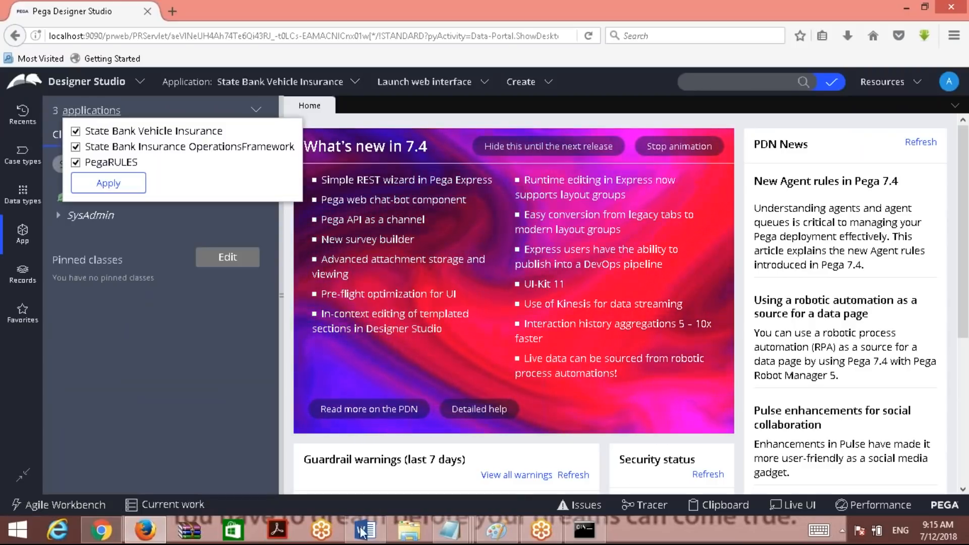
pyautogui.hotkey('alt', 'Tab')
pyautogui.hotkey('ctrl', 'v')
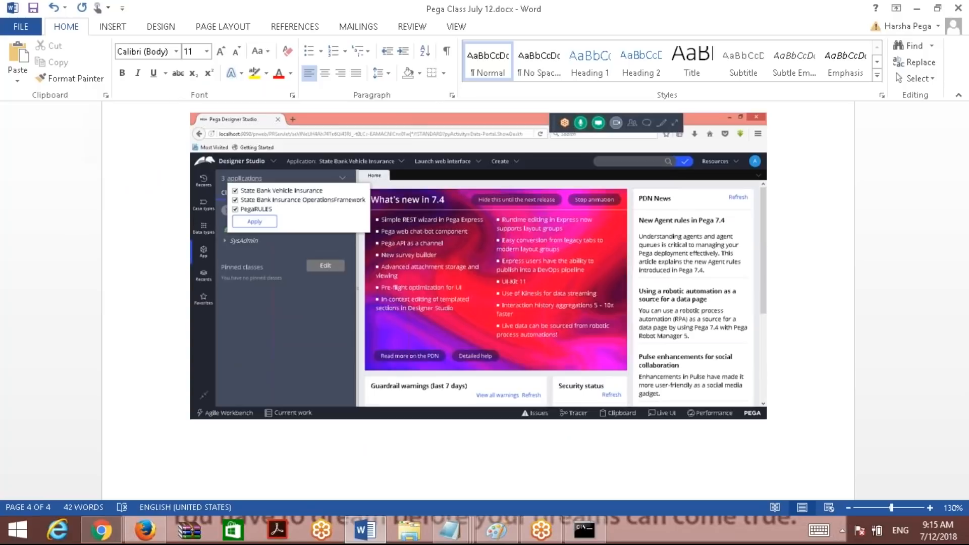
# Apply the three checked applications so SBII-StateBan-Work appears in the App explorer.
pyautogui.click(916, 8)
pyautogui.click(116, 184)
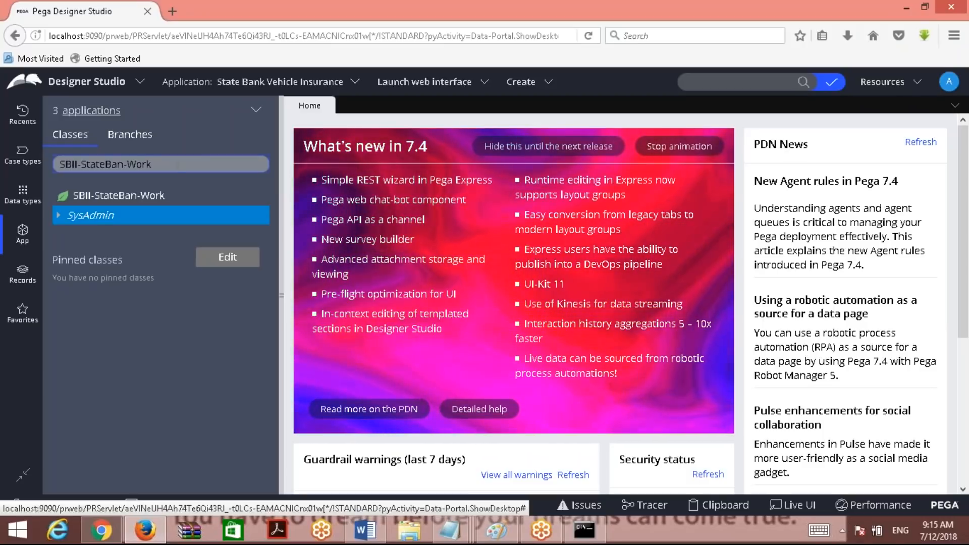
pyautogui.click(176, 164)
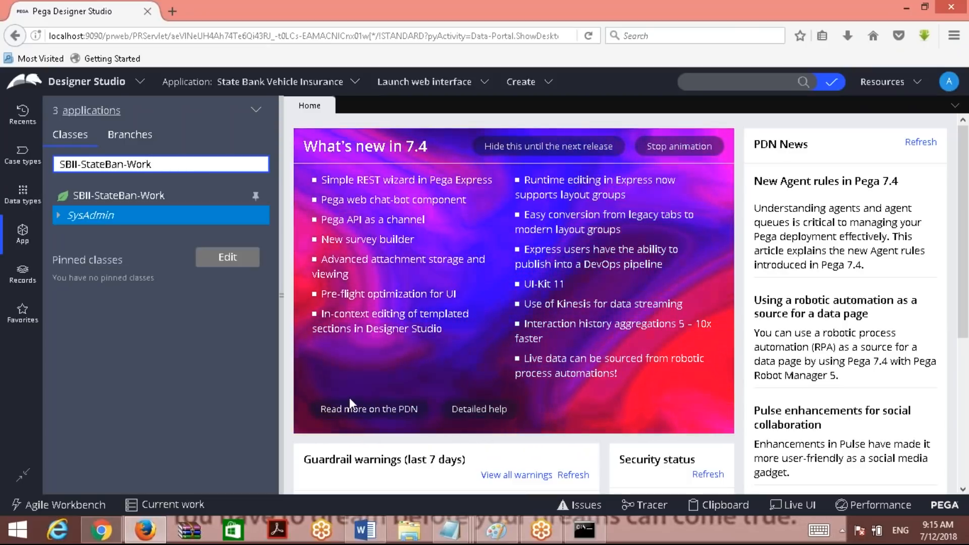
pyautogui.click(365, 530)
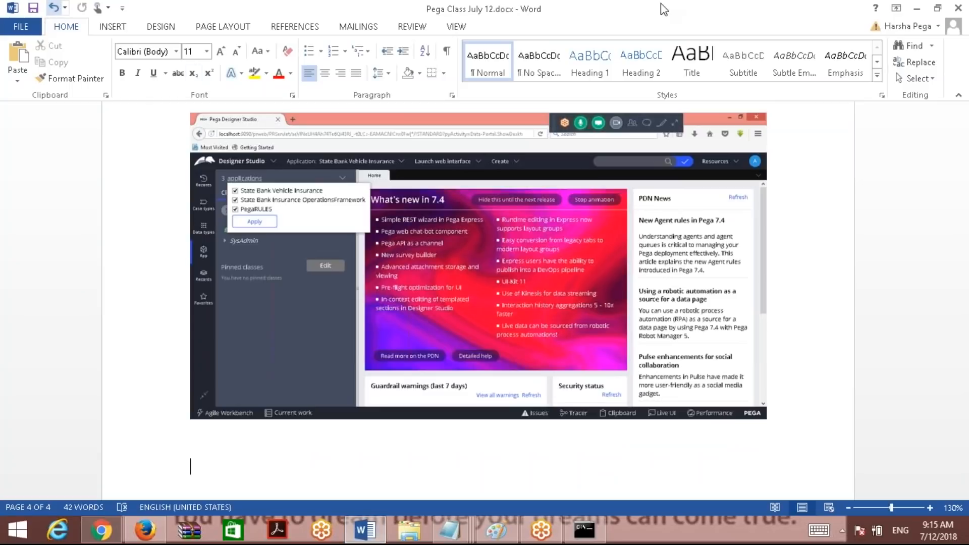
pyautogui.click(917, 8)
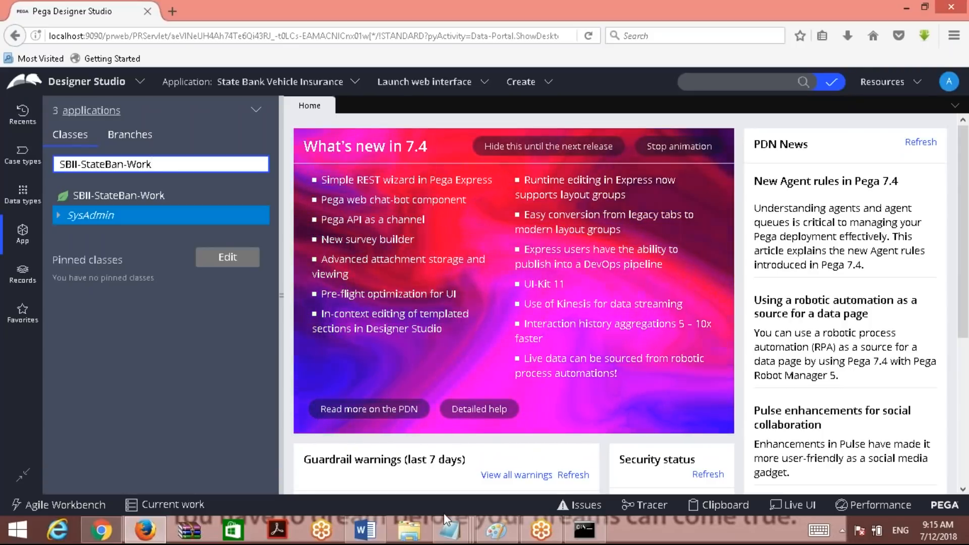
pyautogui.click(449, 530)
# Bring up the Untitled Notepad note and erase all of its existing text.
pyautogui.click(482, 476)
pyautogui.hotkey('ctrl', 'a')
pyautogui.write('C')
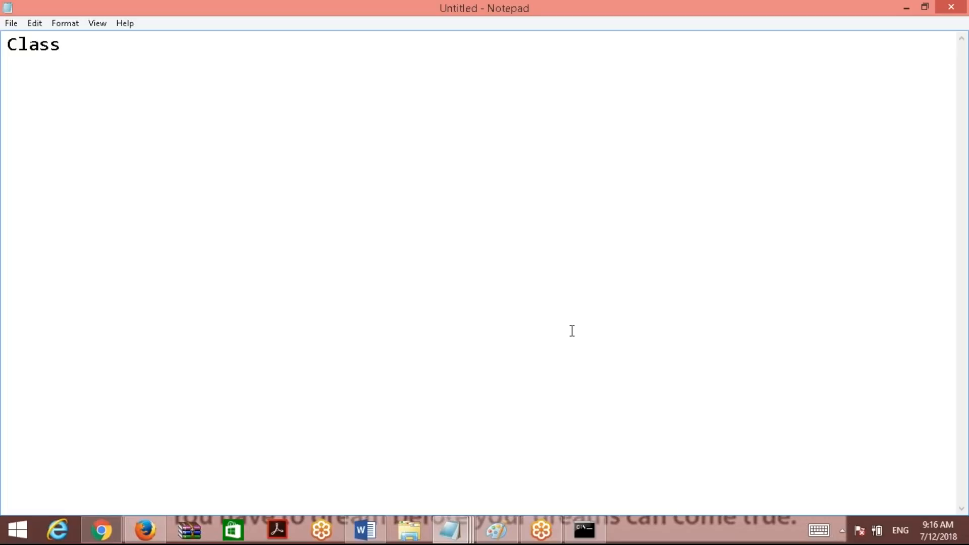
pyautogui.hotkey('ctrl', 'a')
pyautogui.press('BackSpace')
pyautogui.write('Class')
pyautogui.press('Return')
pyautogui.write('{')
pyautogui.press('Return')
pyautogui.press('Return')
pyautogui.press('Return')
pyautogui.write('}')
pyautogui.click(116, 44)
pyautogui.write('Name')
pyautogui.press('BackSpace')
pyautogui.press('BackSpace')
pyautogui.press('BackSpace')
pyautogui.press('BackSpace')
pyautogui.write('ABC')
pyautogui.click(30, 90)
pyautogui.click(38, 106)
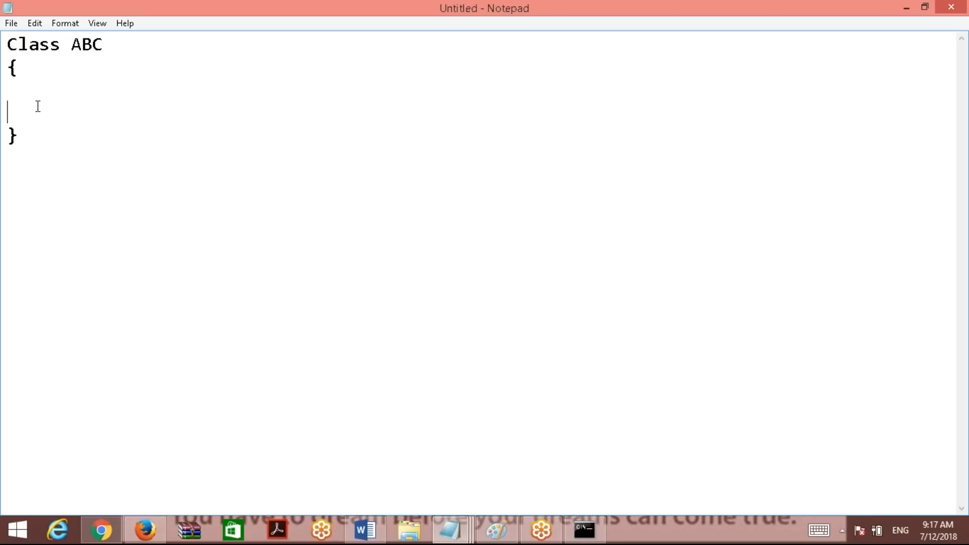
pyautogui.moveTo(33, 165); pyautogui.dragTo(7, 42)
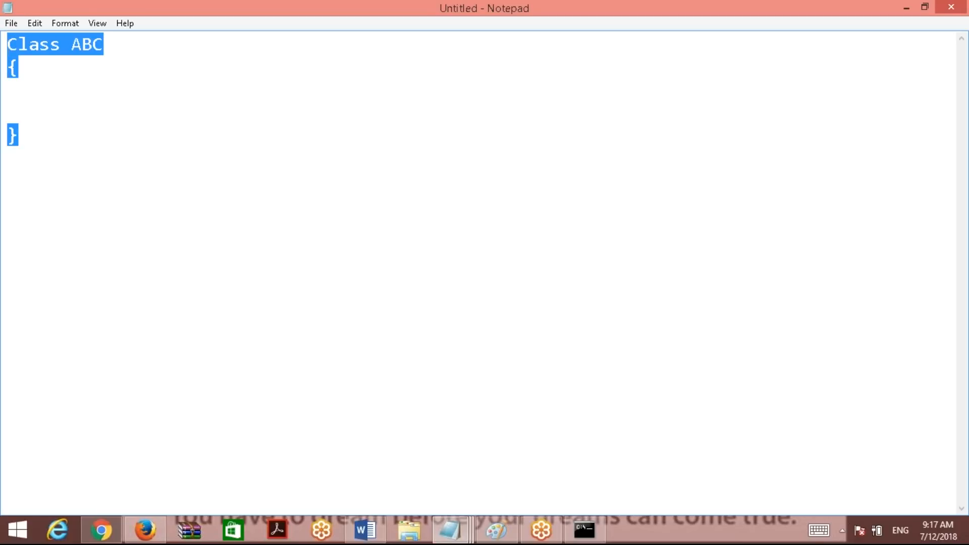
pyautogui.press('BackSpace')
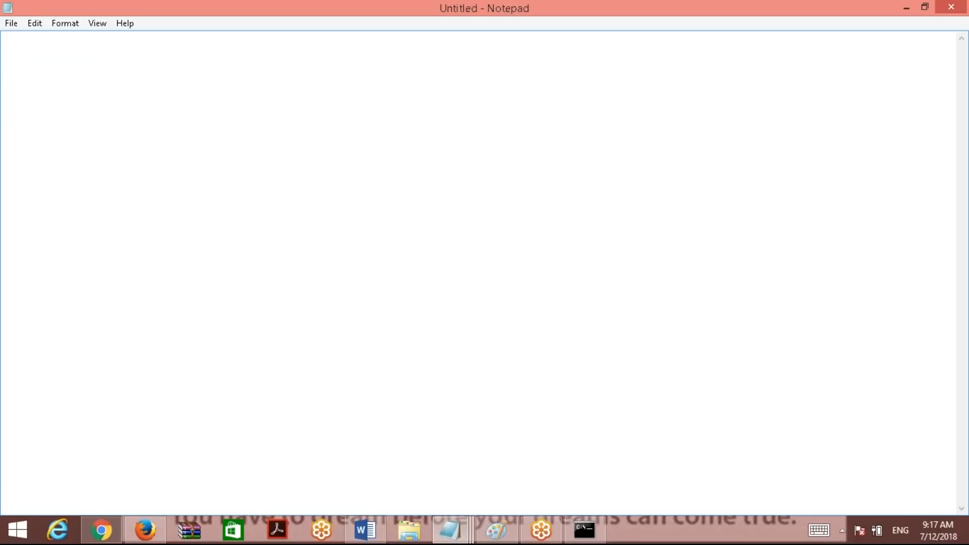
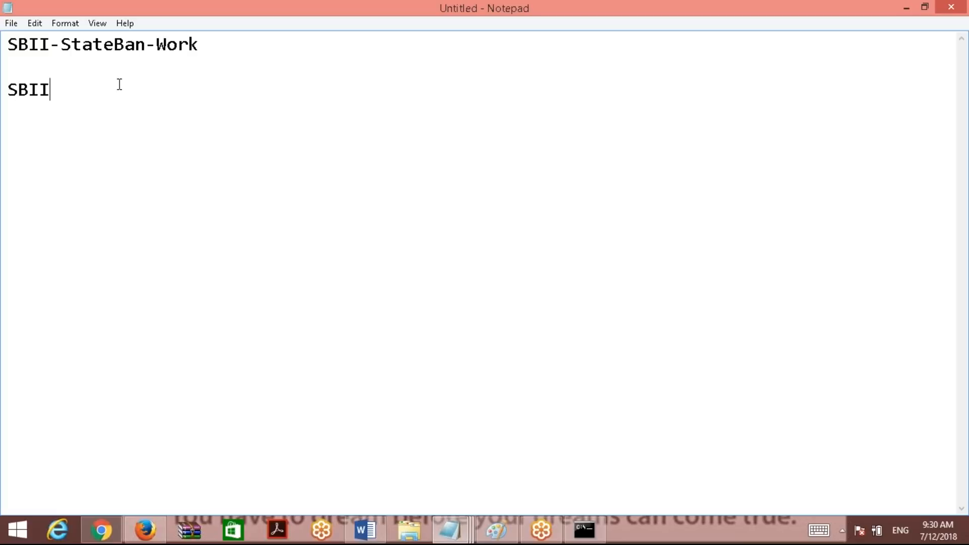
# Fill 'Abstract - Org' into the parentheses after SBII and start a new line below.
pyautogui.press('Left')
pyautogui.write('Abstract - ')
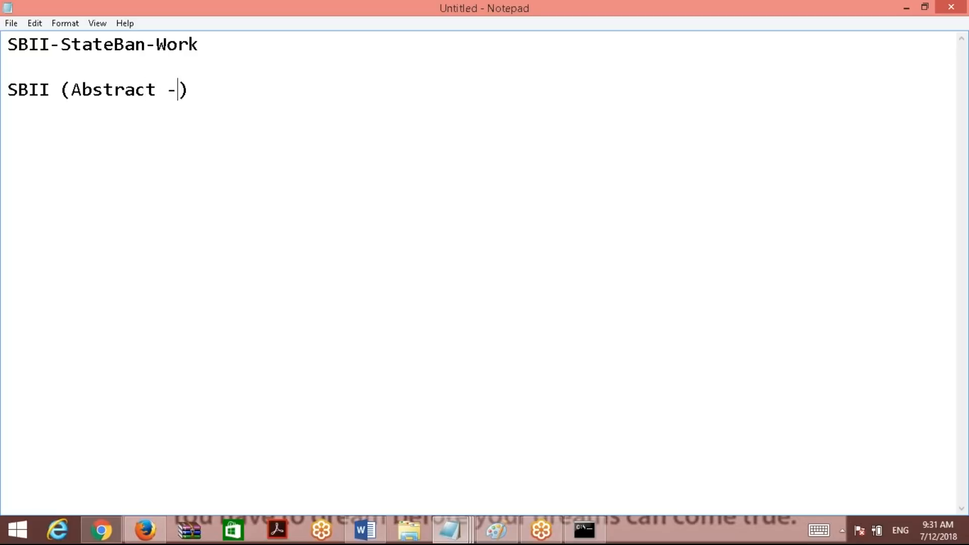
pyautogui.write('Org')
pyautogui.click(276, 102)
pyautogui.press('Return')
pyautogui.press('Return')
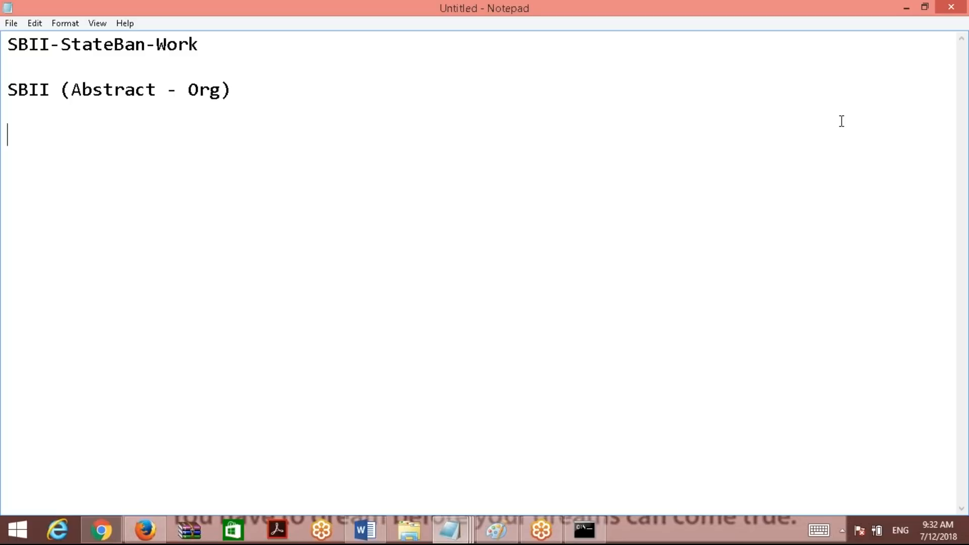
# Add the line 'SBII-StateBan (Abstract - Div)' and start a new line.
pyautogui.write('A')
pyautogui.press('BackSpace')
pyautogui.write('SBII-StateBan')
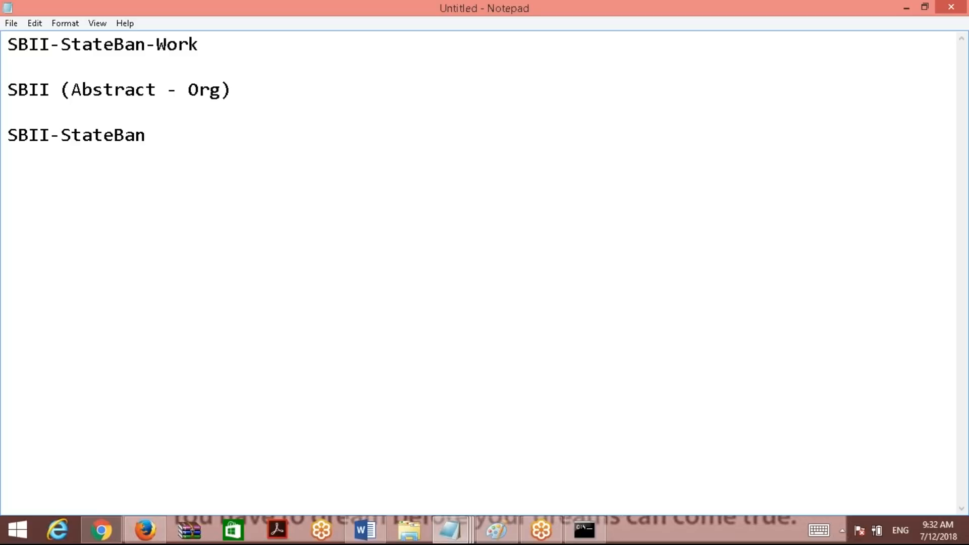
pyautogui.click(113, 136)
pyautogui.click(19, 138)
pyautogui.moveTo(51, 136); pyautogui.dragTo(6, 136)
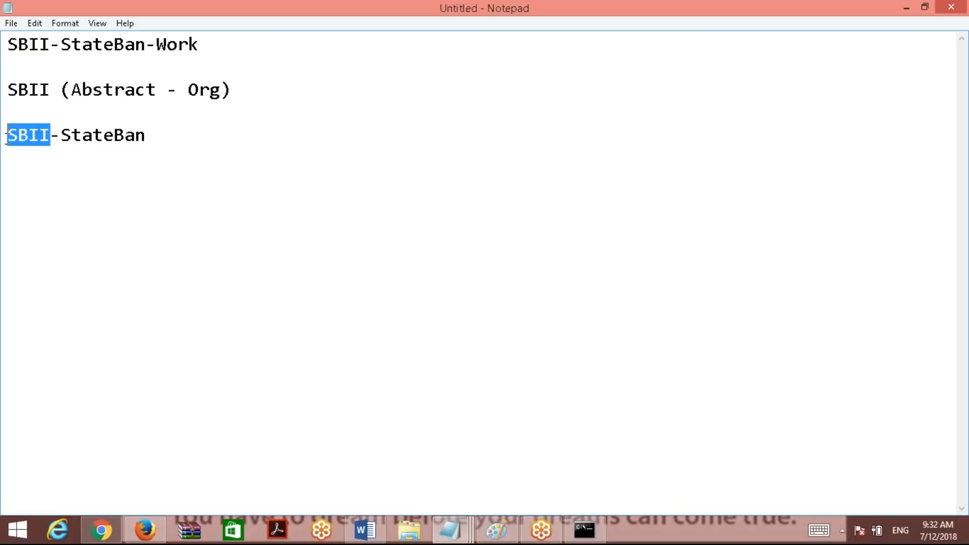
pyautogui.click(26, 136)
pyautogui.click(92, 137)
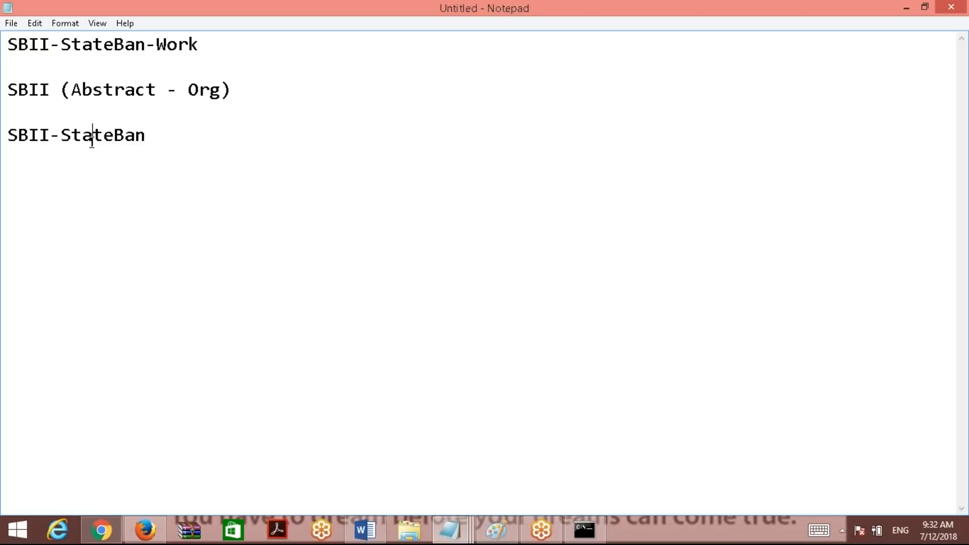
pyautogui.click(184, 154)
pyautogui.write('(Abstract')
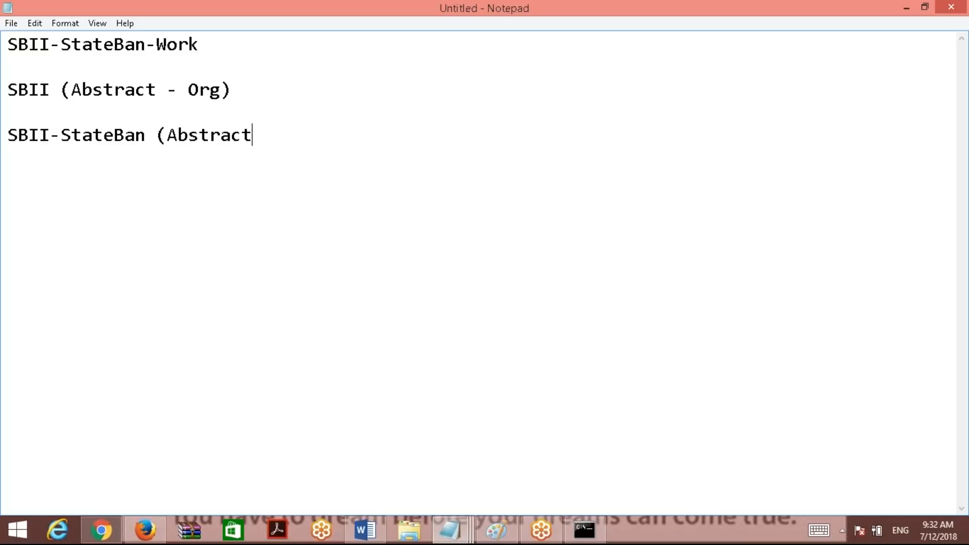
pyautogui.write(' - Div)')
pyautogui.press('Return')
pyautogui.press('Return')
# Copy SBII-StateBan-Work from the first line onto the new line and label it '(Concrete - Unit)'.
pyautogui.moveTo(214, 37); pyautogui.dragTo(11, 45)
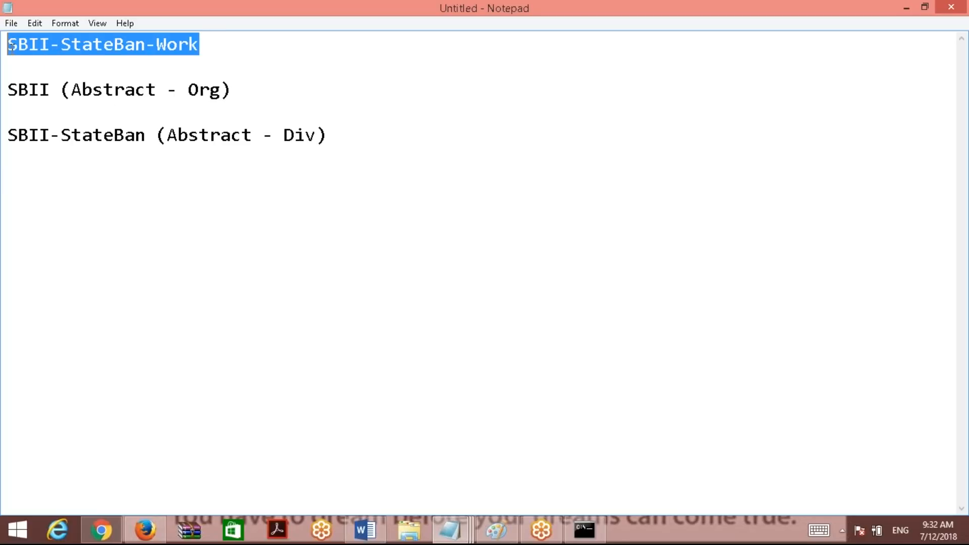
pyautogui.hotkey('ctrl', 'c')
pyautogui.click(394, 143)
pyautogui.press('Down')
pyautogui.press('Down')
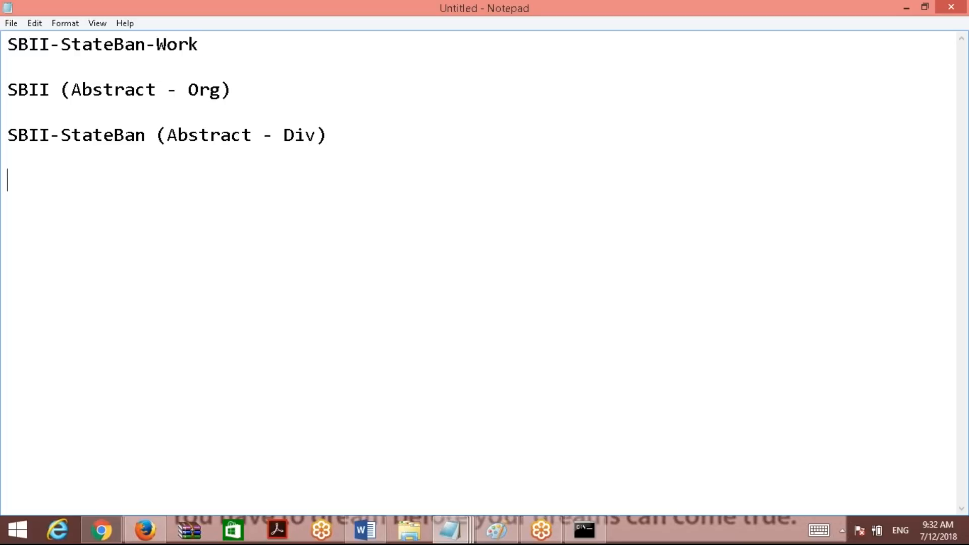
pyautogui.hotkey('ctrl', 'v')
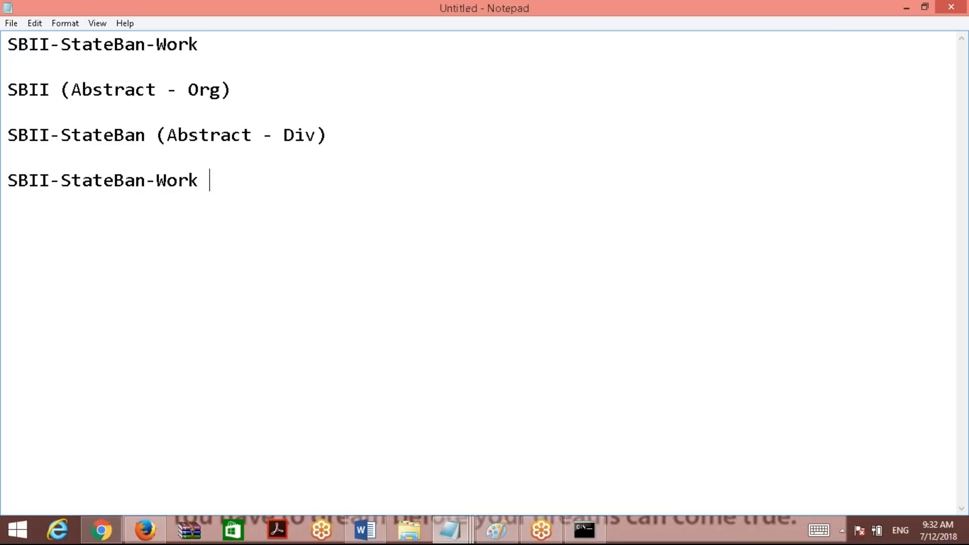
pyautogui.write('()')
pyautogui.write('Concrete - ')
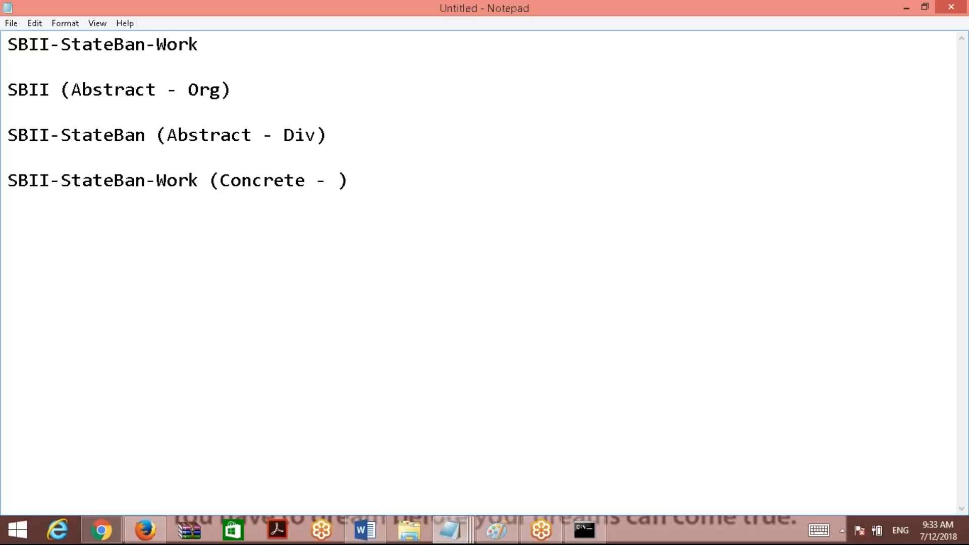
pyautogui.write('Unit')
# Minimize Notepad to reveal Pega Designer Studio in Firefox.
pyautogui.click(907, 7)
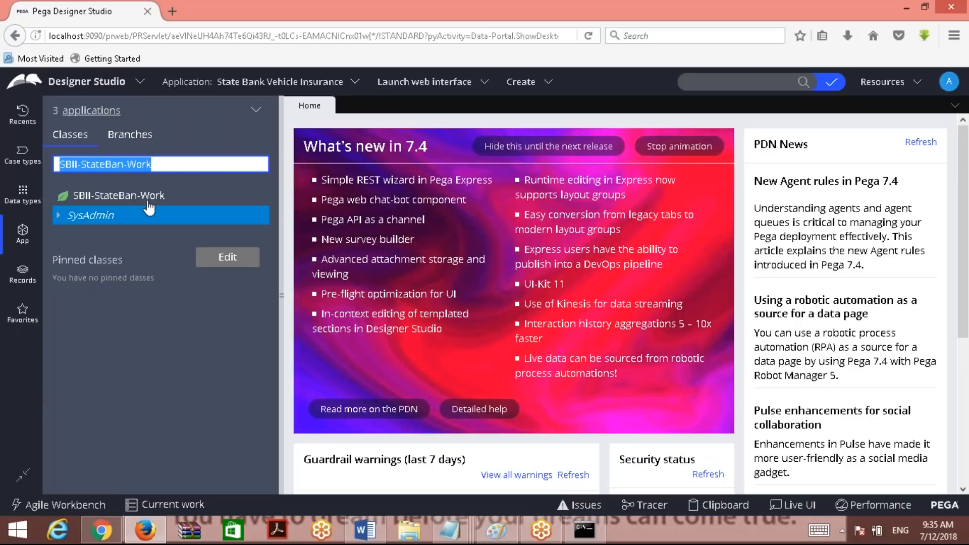
# Trim the class explorer search to 'SBII' and run it.
pyautogui.click(180, 167)
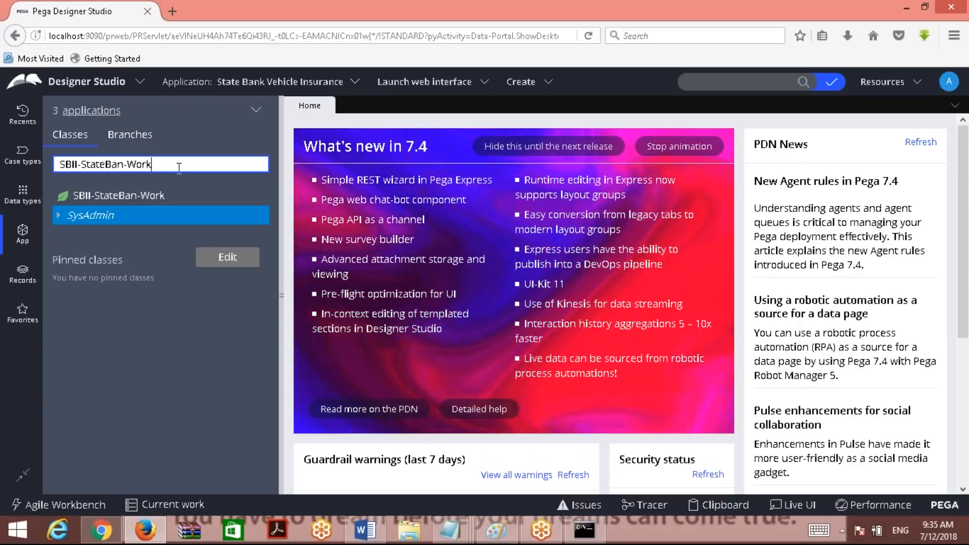
pyautogui.press('BackSpace')
pyautogui.press('BackSpace')
pyautogui.press('BackSpace')
pyautogui.press('BackSpace')
pyautogui.press('BackSpace')
pyautogui.press('BackSpace')
pyautogui.press('BackSpace')
pyautogui.press('BackSpace')
pyautogui.press('BackSpace')
pyautogui.press('BackSpace')
pyautogui.press('BackSpace')
pyautogui.press('BackSpace')
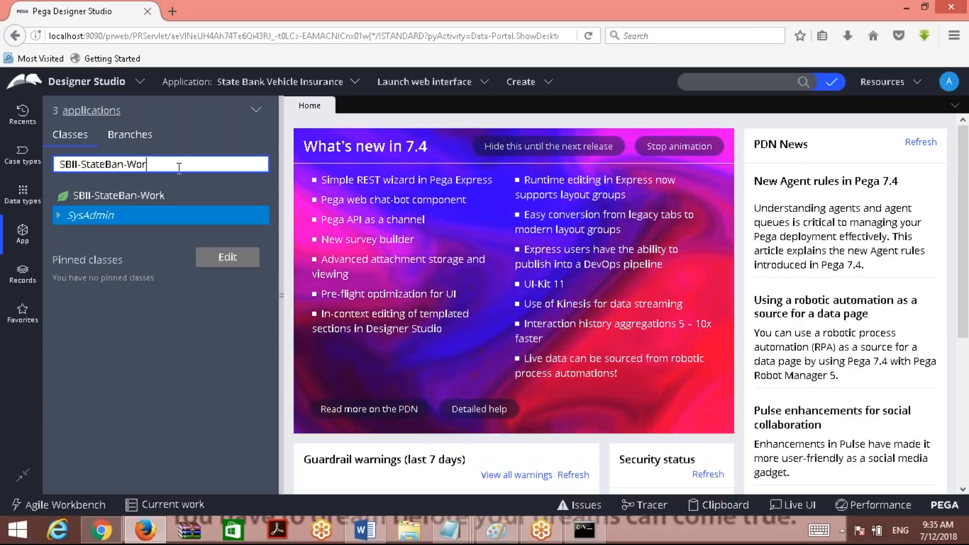
pyautogui.press('BackSpace')
pyautogui.press('BackSpace')
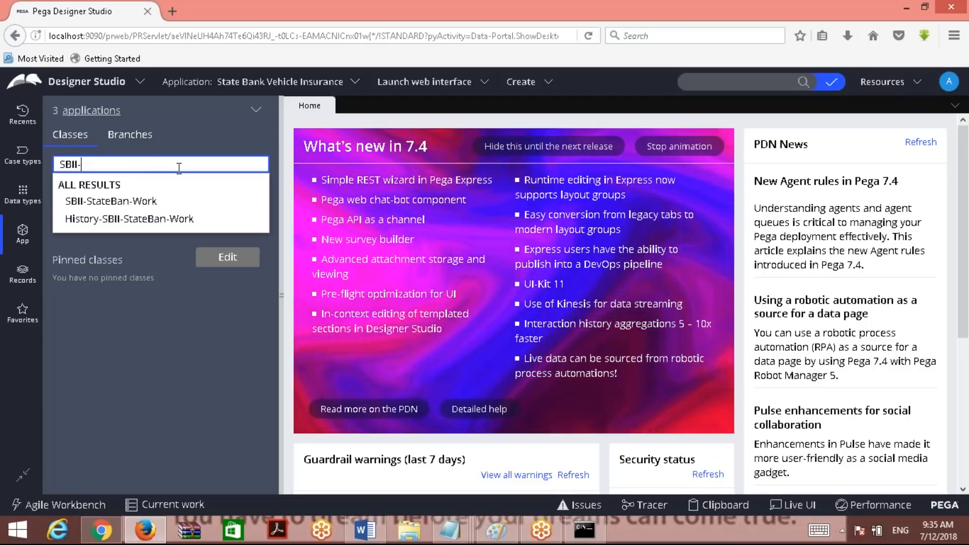
pyautogui.press('Return')
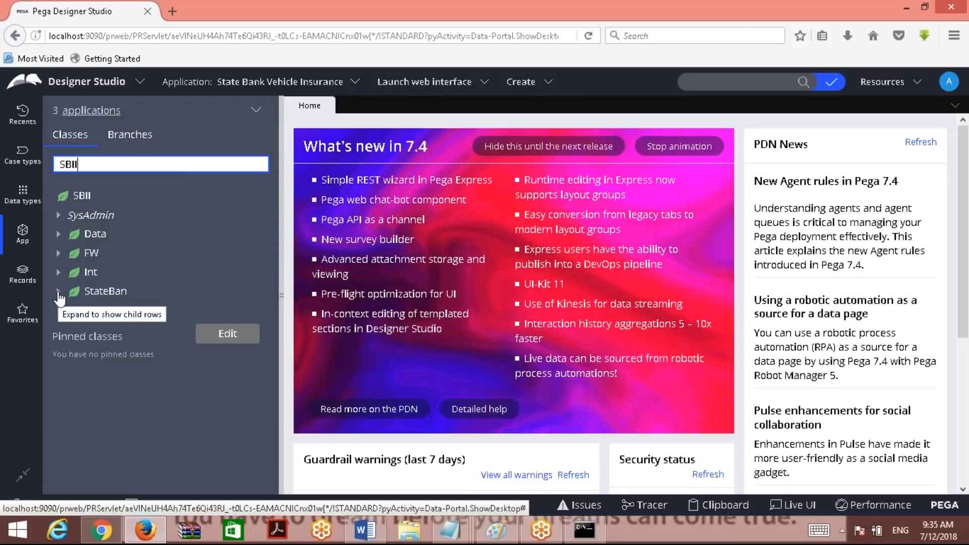
# Select the SBII class and bring up its right-click actions menu.
pyautogui.click(82, 196)
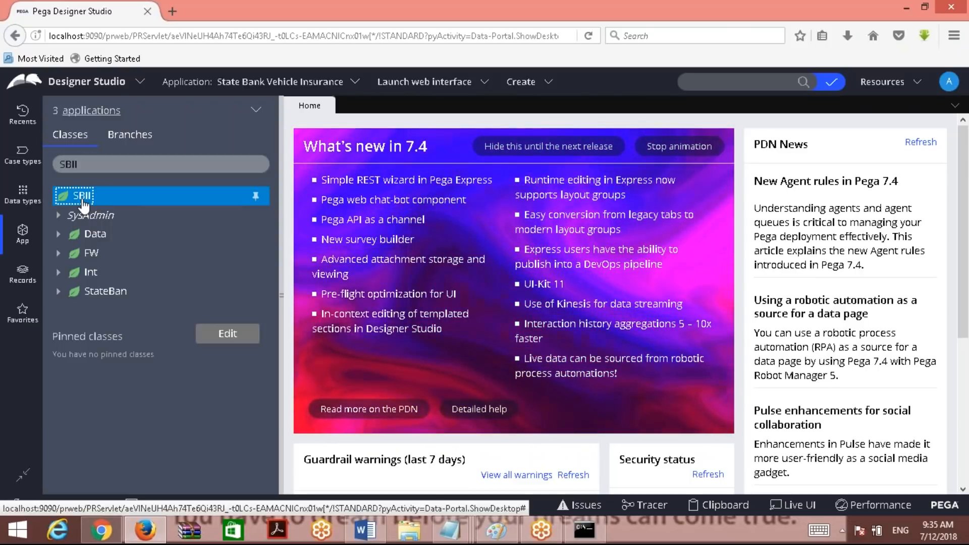
pyautogui.rightClick(84, 204)
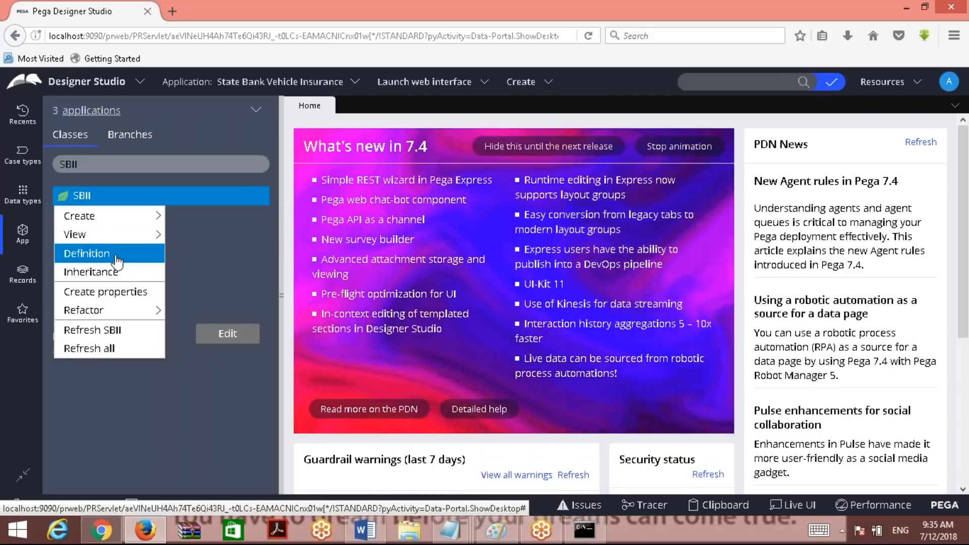
pyautogui.click(364, 530)
# Add 'Done....', then a new page headed 'How to Open a Clas Defintion' with the pasted SBII actions screenshot.
pyautogui.write('Done....')
pyautogui.press('Return')
pyautogui.press('Return')
pyautogui.press('Return')
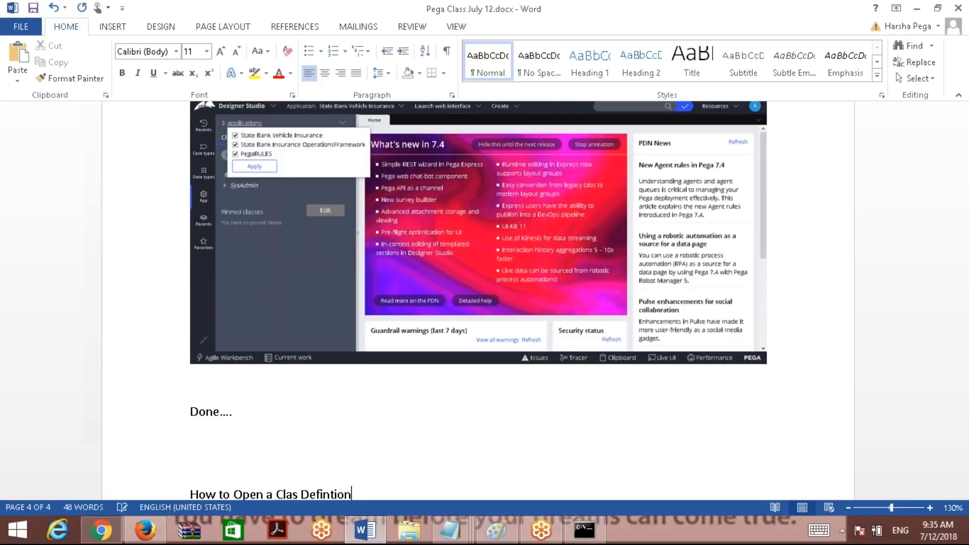
pyautogui.write('How to Open a Clas Defintion')
pyautogui.hotkey('ctrl', 'Return')
pyautogui.hotkey('ctrl', 'v')
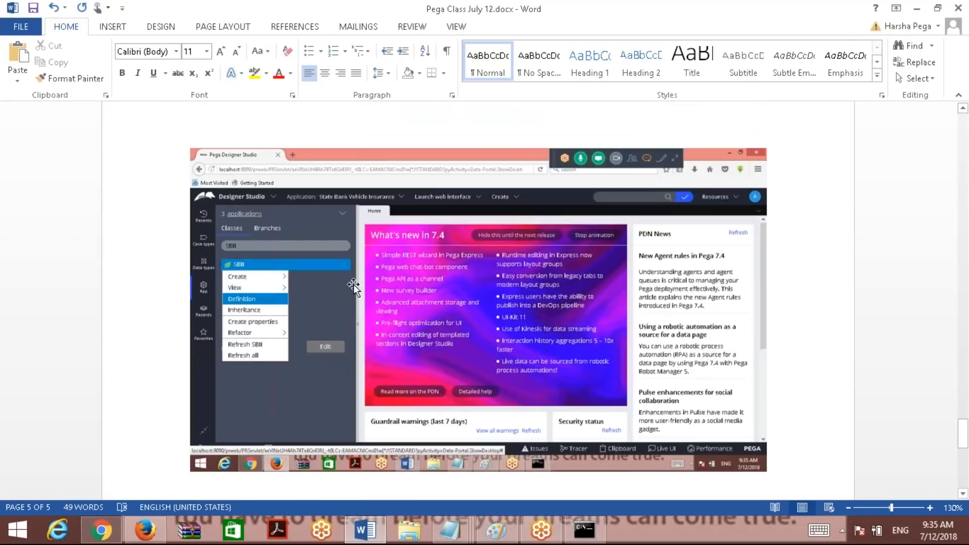
pyautogui.click(916, 8)
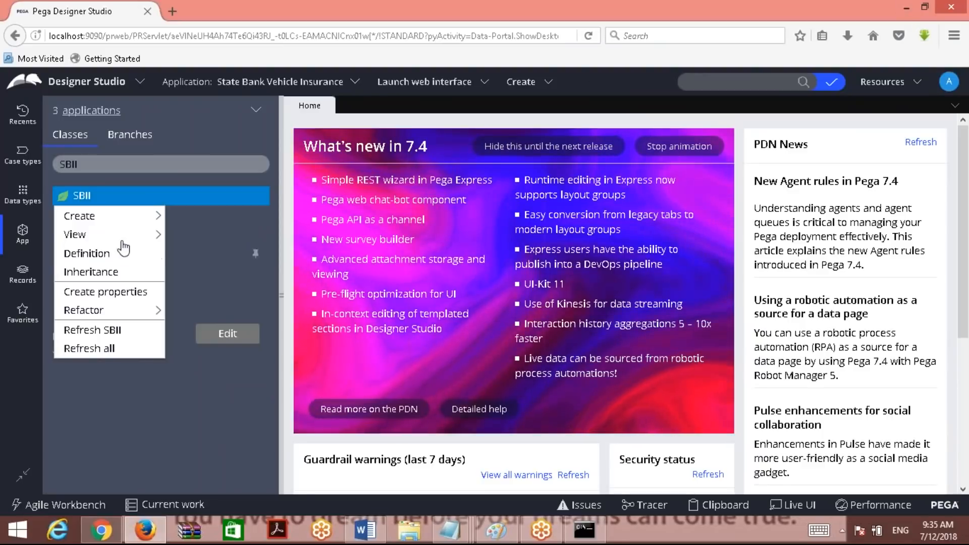
# Open the SBII class definition and inspect its Created in version and Parent class fields.
pyautogui.click(100, 252)
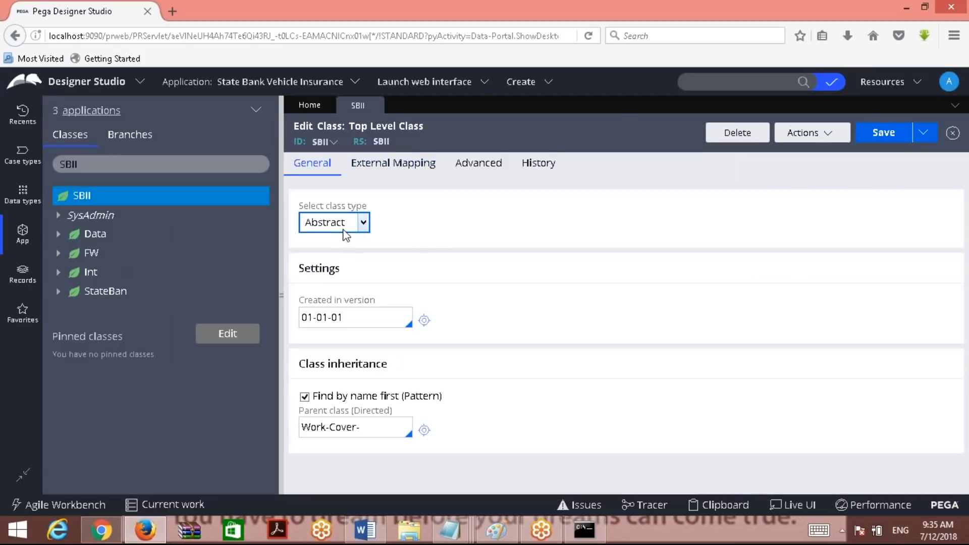
pyautogui.click(347, 320)
pyautogui.click(359, 427)
# Open the SBII-StateBan class definition from the StateBan context menu.
pyautogui.click(107, 296)
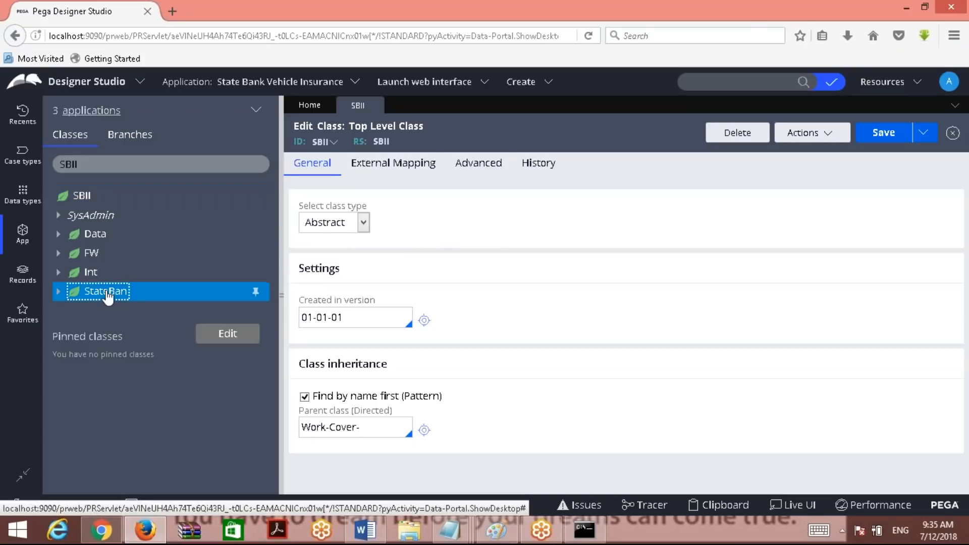
pyautogui.rightClick(108, 295)
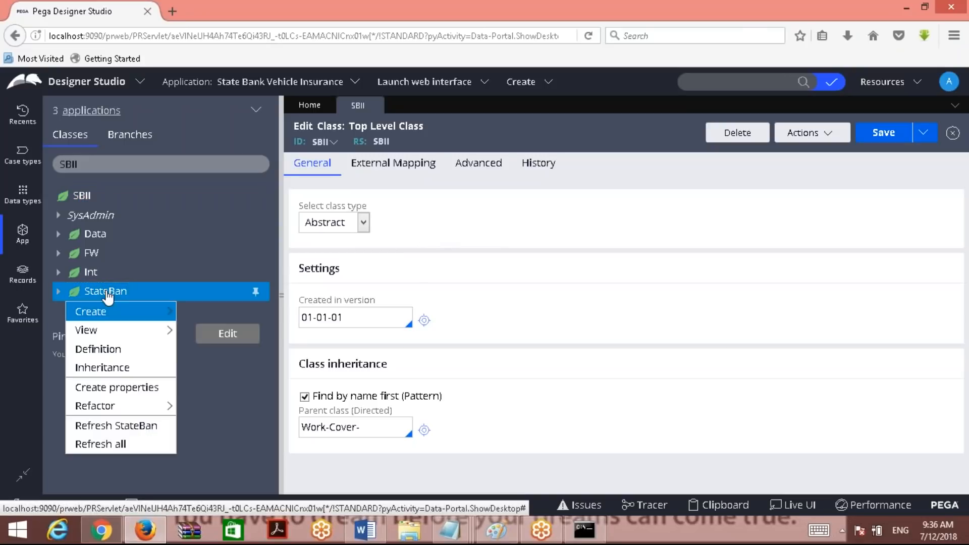
pyautogui.click(579, 313)
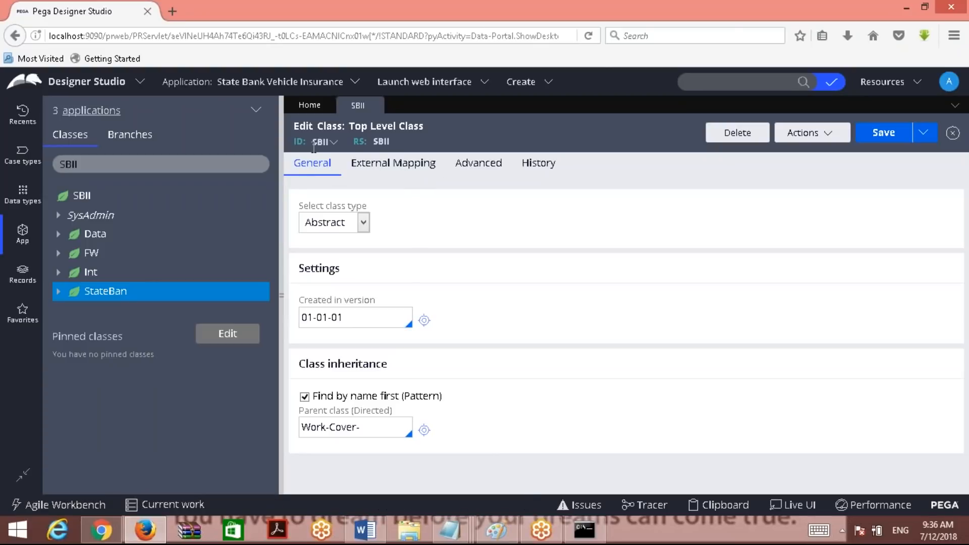
pyautogui.moveTo(291, 144); pyautogui.dragTo(314, 145)
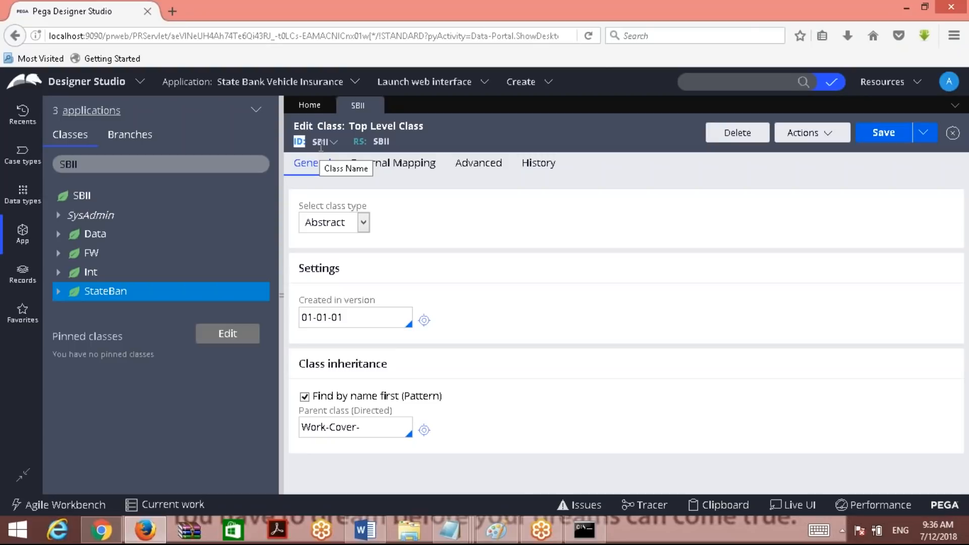
pyautogui.click(106, 293)
pyautogui.rightClick(106, 295)
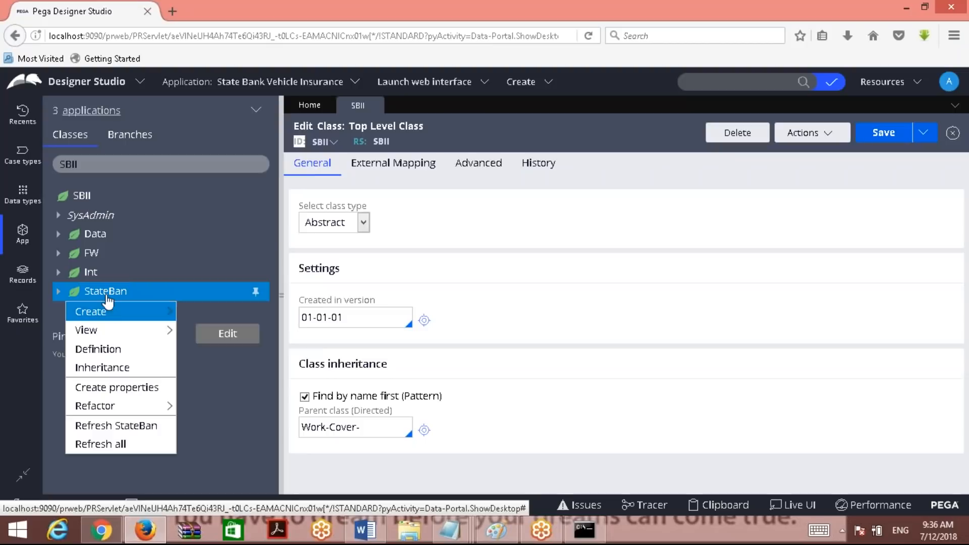
pyautogui.click(101, 349)
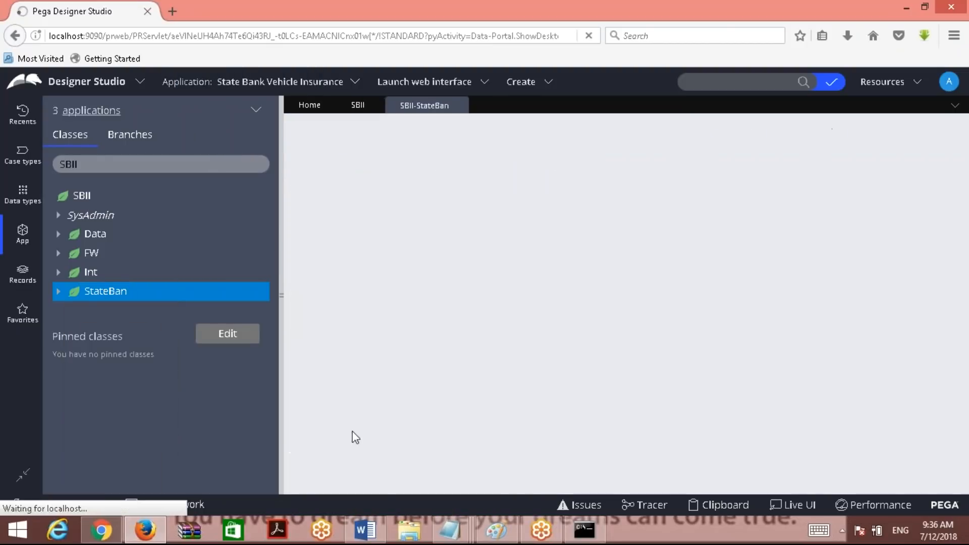
# Paste the captured Pega class screenshots into the Word notes below the existing one.
pyautogui.hotkey('alt', 'Tab')
pyautogui.press('Return')
pyautogui.press('Return')
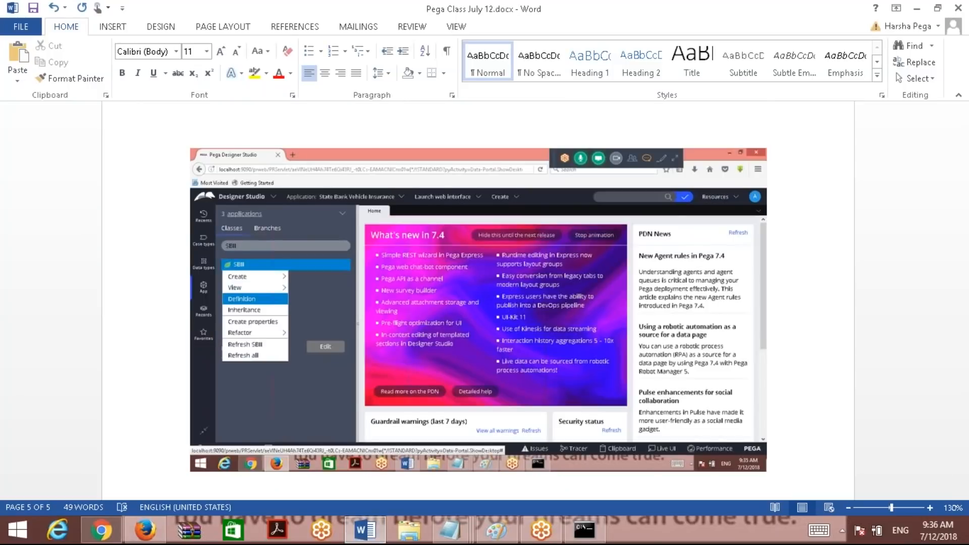
pyautogui.hotkey('ctrl', 'v')
pyautogui.click(363, 537)
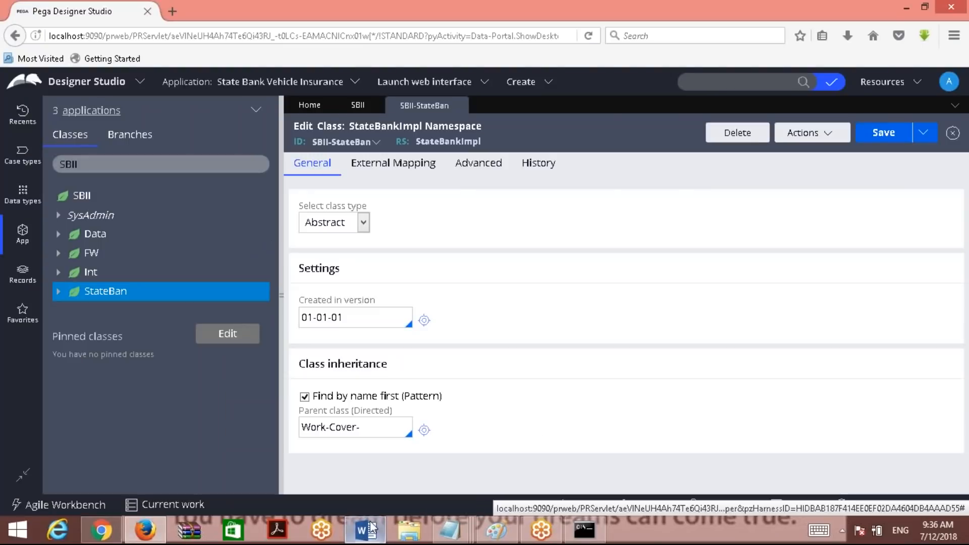
pyautogui.hotkey('alt', 'Tab')
pyautogui.scroll(-1, 848, 428)
pyautogui.hotkey('ctrl', 'v')
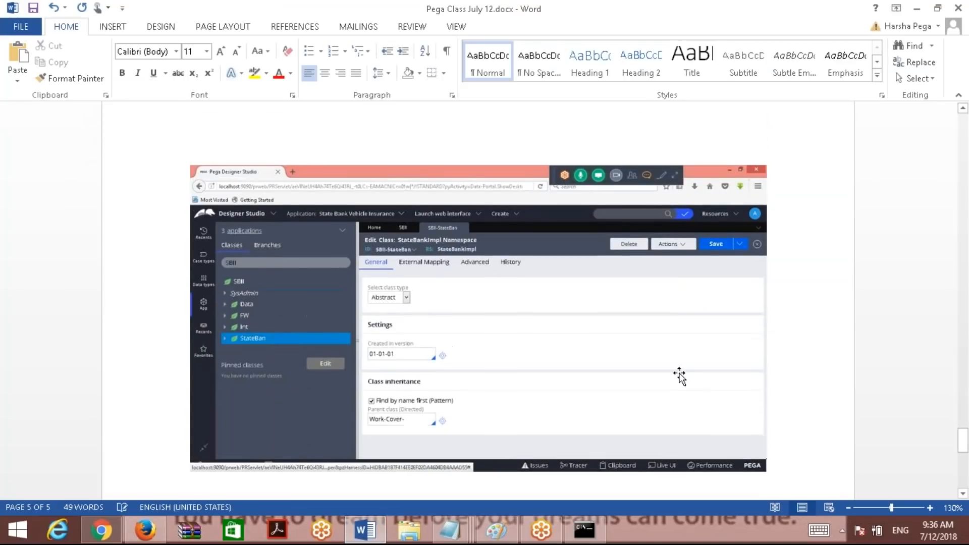
pyautogui.click(967, 254)
pyautogui.click(968, 258)
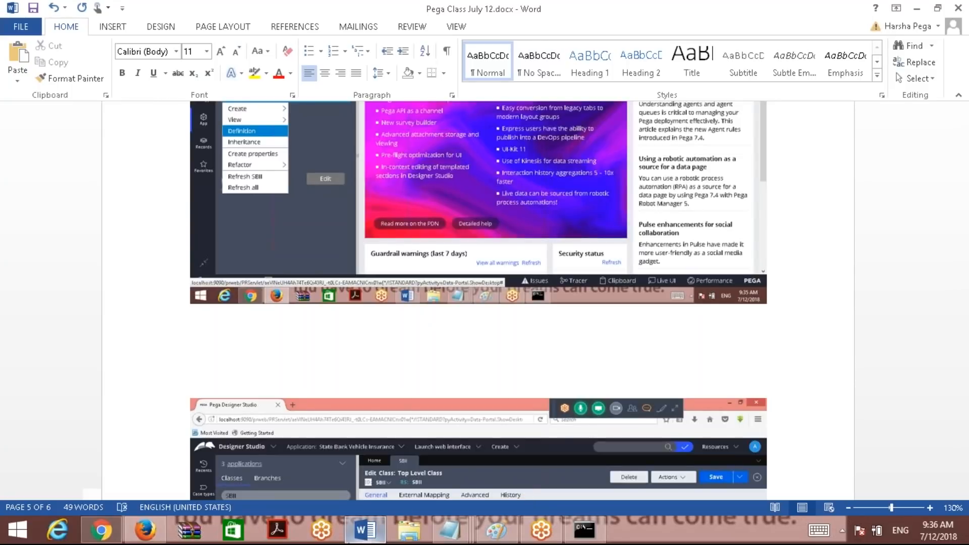
# Capture the SBII class definition screen and paste it into the Word notes.
pyautogui.hotkey('alt', 'Tab')
pyautogui.click(355, 106)
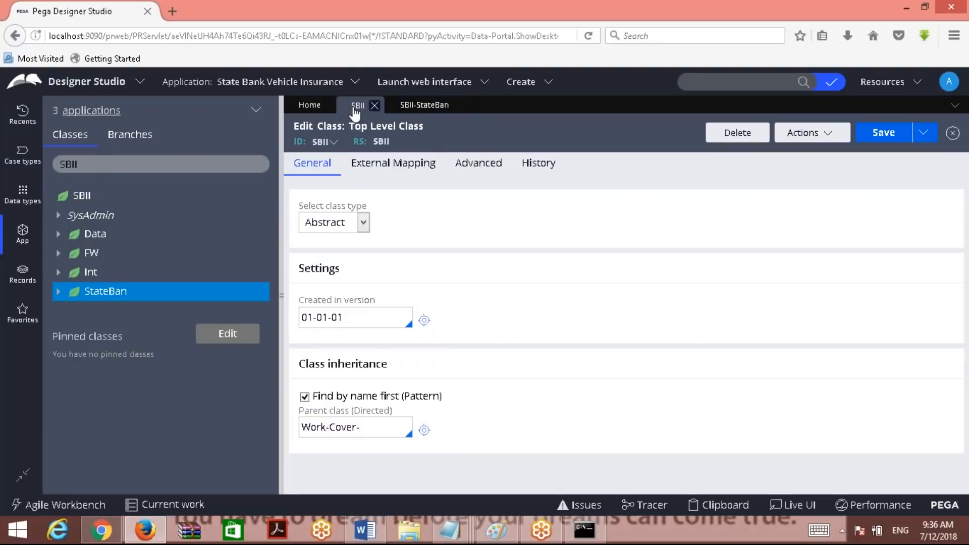
pyautogui.press('alt+Print')
pyautogui.click(365, 530)
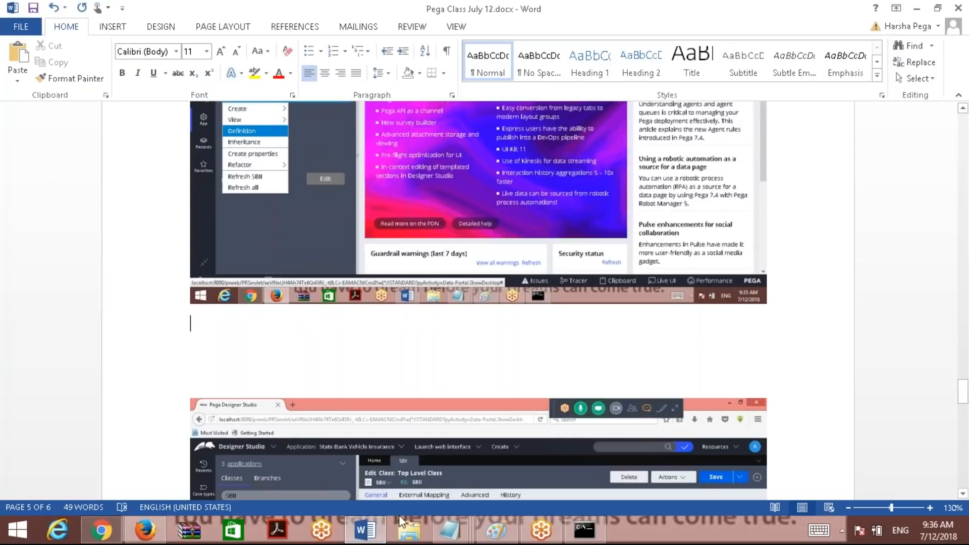
pyautogui.hotkey('ctrl', 'v')
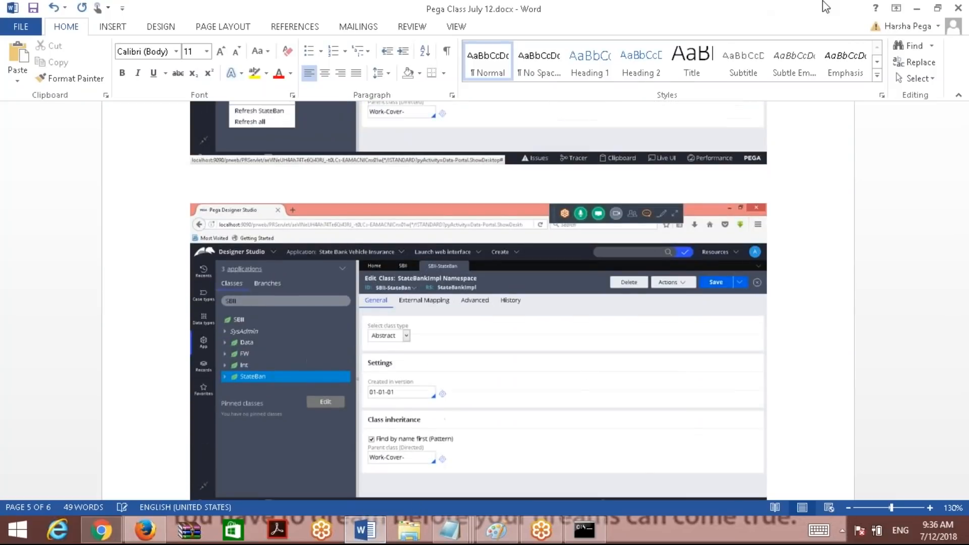
pyautogui.hotkey('alt', 'Tab')
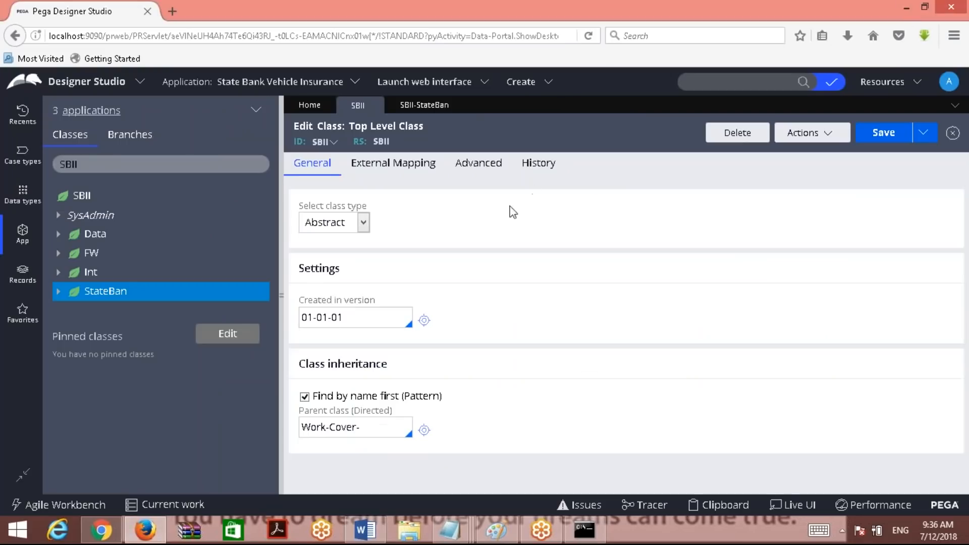
pyautogui.click(429, 105)
pyautogui.moveTo(293, 145); pyautogui.dragTo(308, 142)
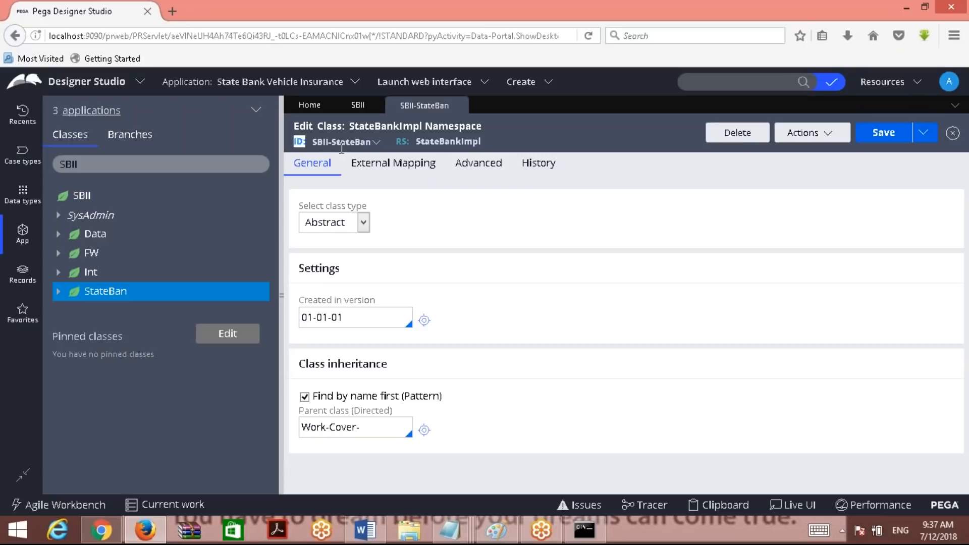
# Expand StateBan and open the definition of its Work class, SBII-StateBan-Work.
pyautogui.click(327, 143)
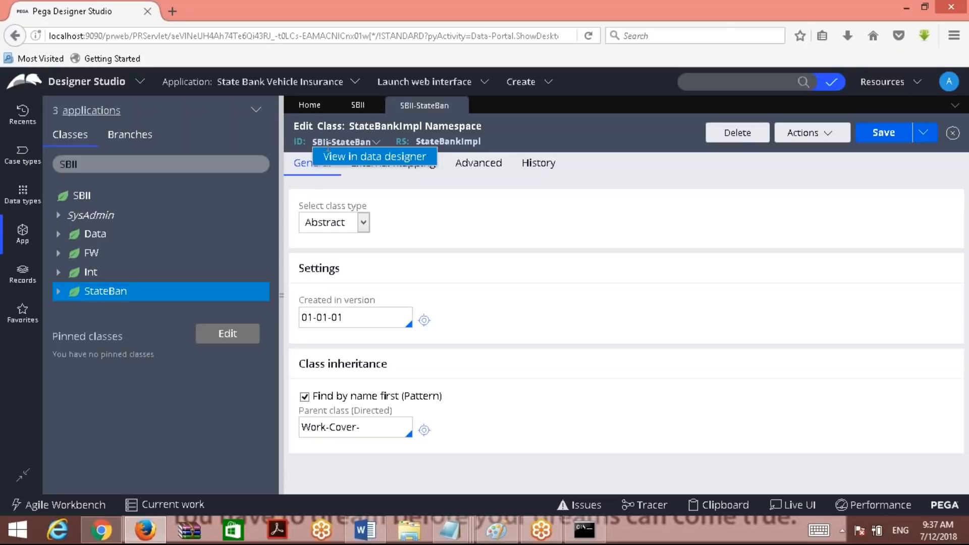
pyautogui.click(509, 223)
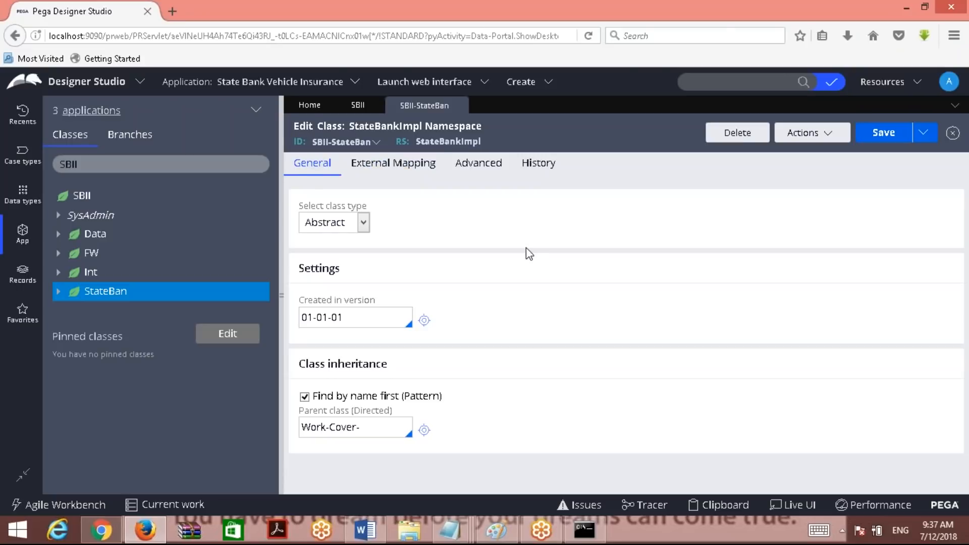
pyautogui.click(59, 292)
pyautogui.click(109, 370)
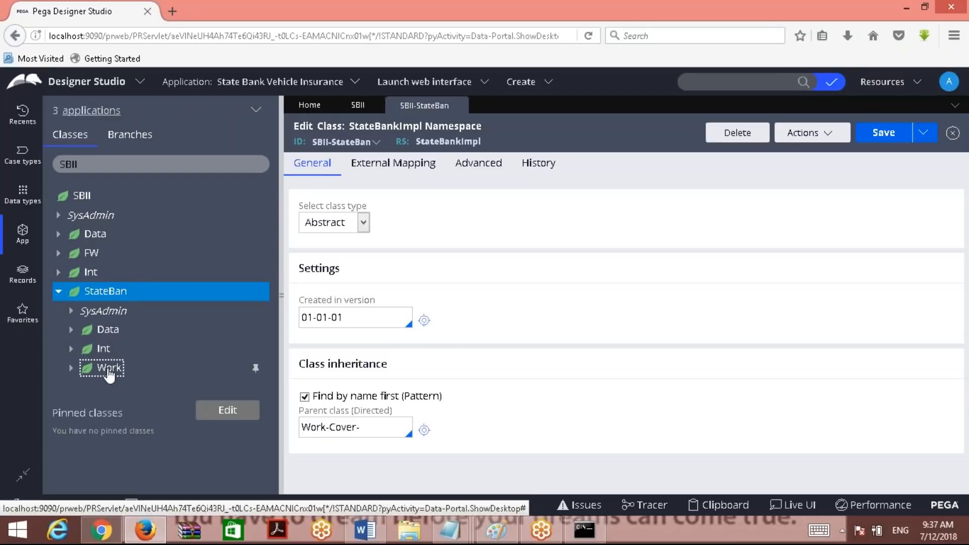
pyautogui.rightClick(107, 371)
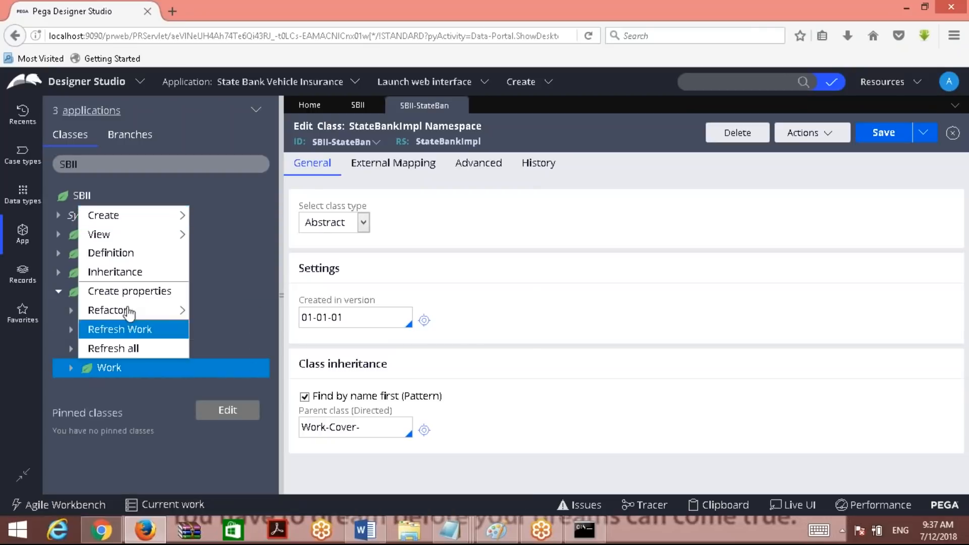
pyautogui.click(123, 252)
pyautogui.click(364, 530)
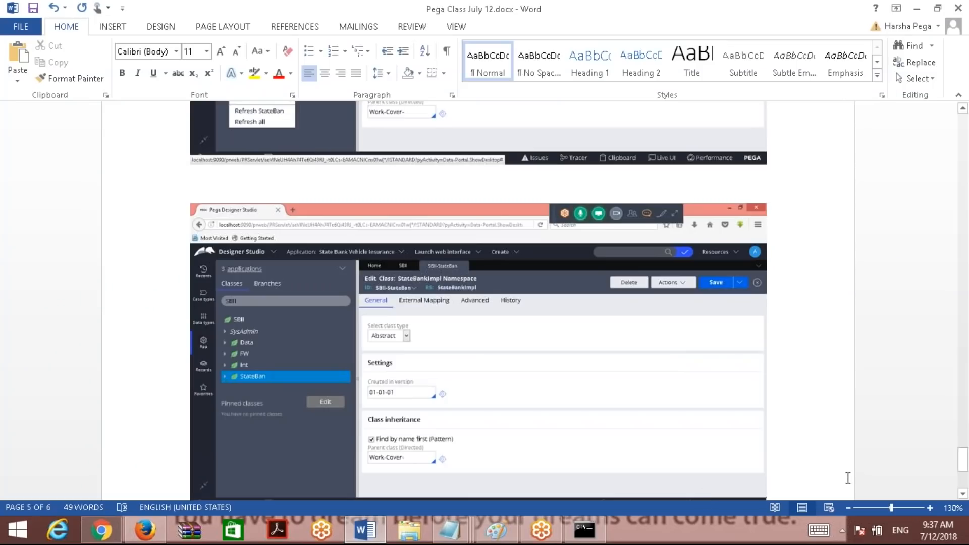
pyautogui.scroll(-6, 848, 478)
pyautogui.hotkey('alt', 'Tab')
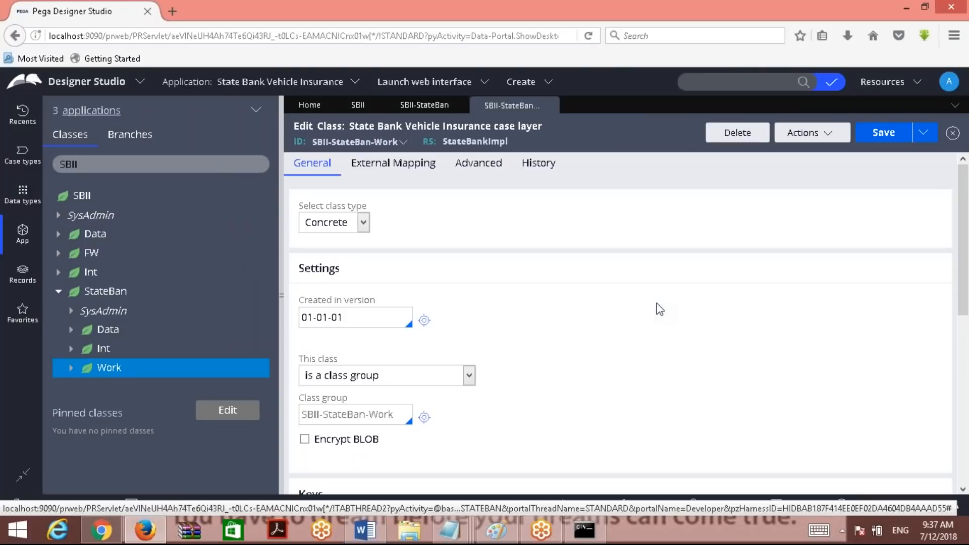
# Paste the SBII-StateBan-Work class screenshot into the Word notes.
pyautogui.click(364, 530)
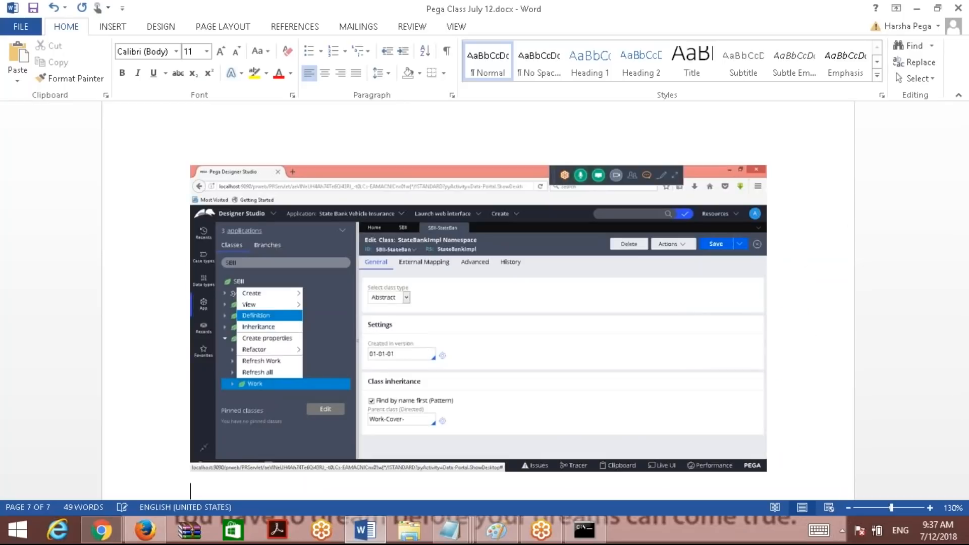
pyautogui.hotkey('ctrl', 'v')
pyautogui.click(364, 530)
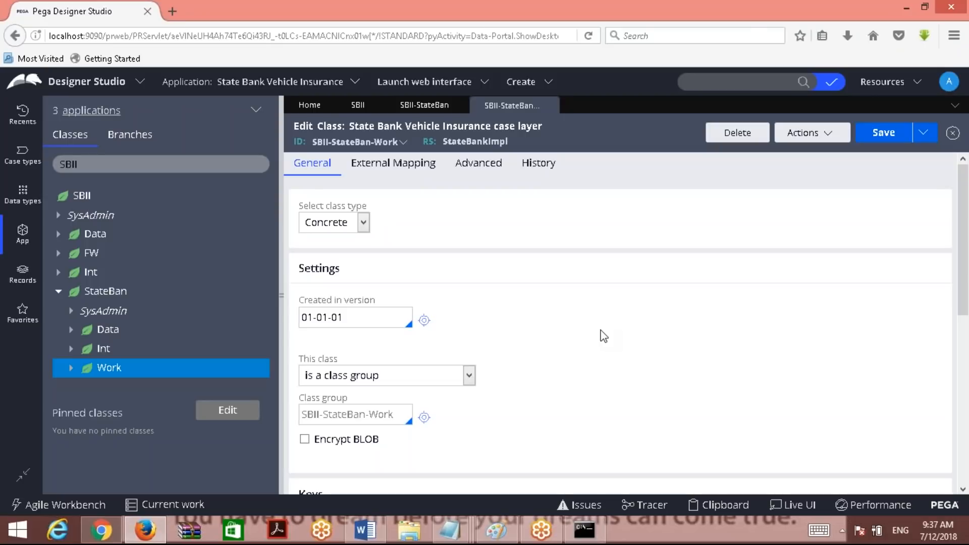
pyautogui.click(364, 530)
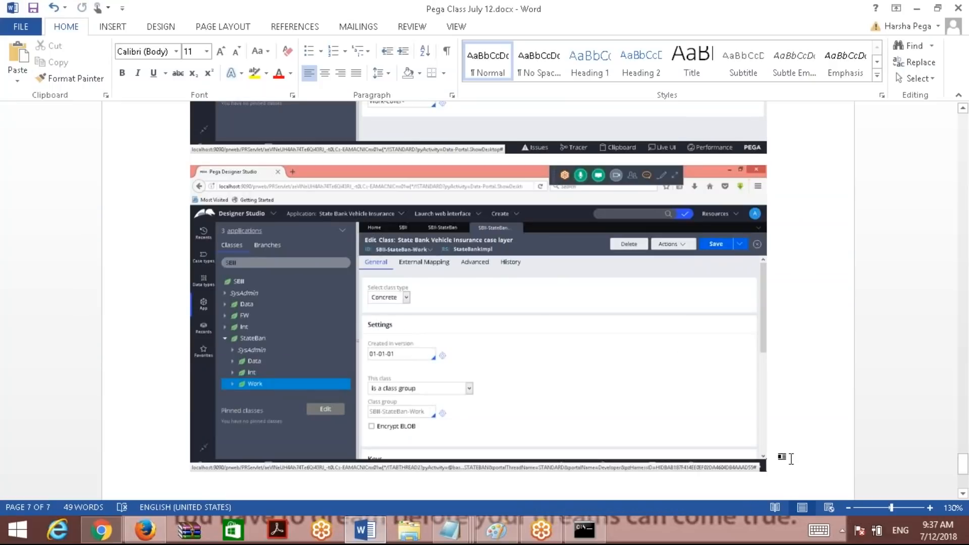
pyautogui.scroll(-1, 791, 459)
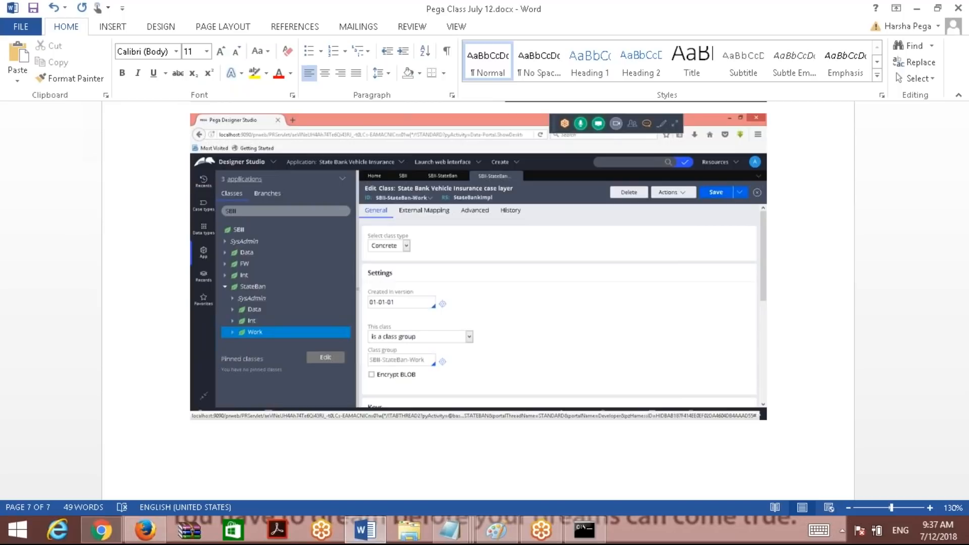
# Save the Word notes document and bring the Notepad hierarchy notes forward.
pyautogui.click(33, 7)
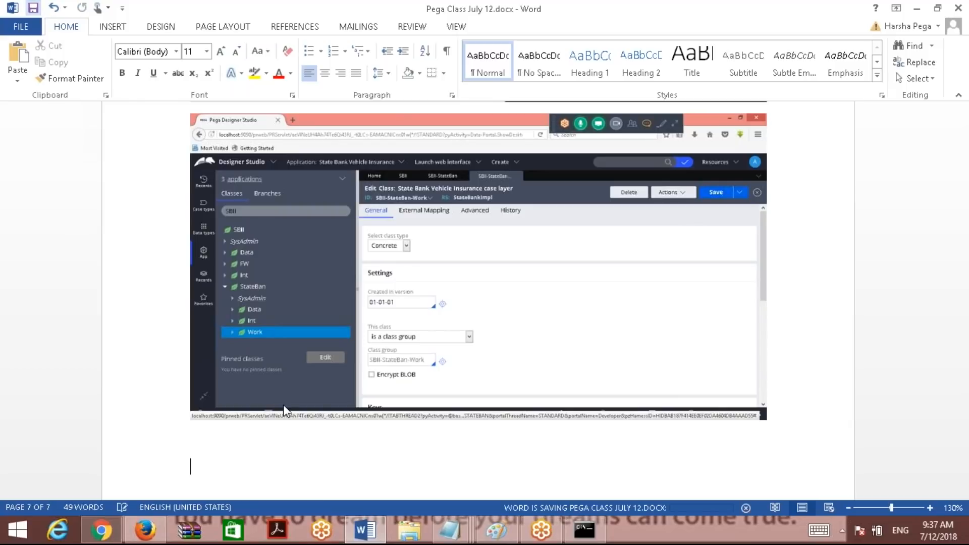
pyautogui.moveTo(450, 530)
pyautogui.click(475, 477)
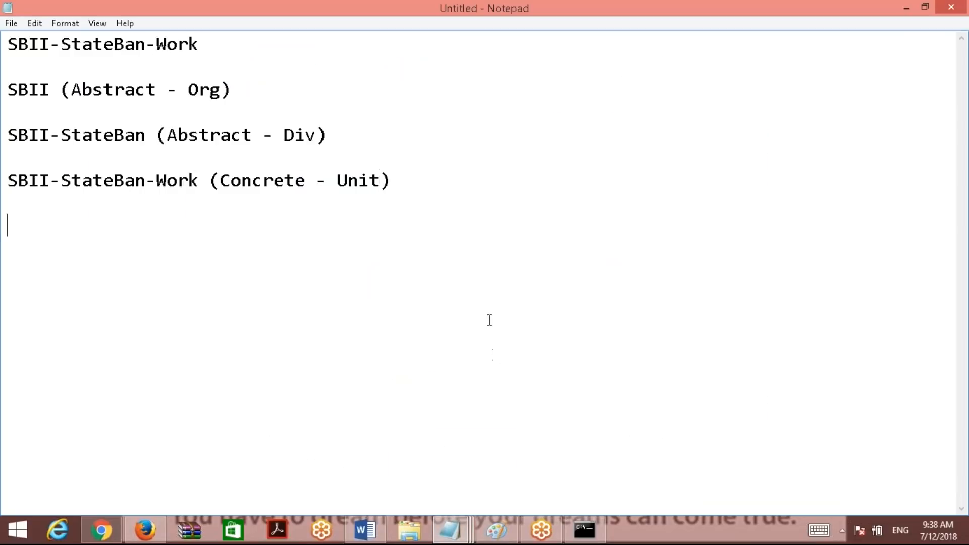
# Replace all the Notepad hierarchy text with 'OOTB'.
pyautogui.hotkey('ctrl', 'a')
pyautogui.write('OOTB')
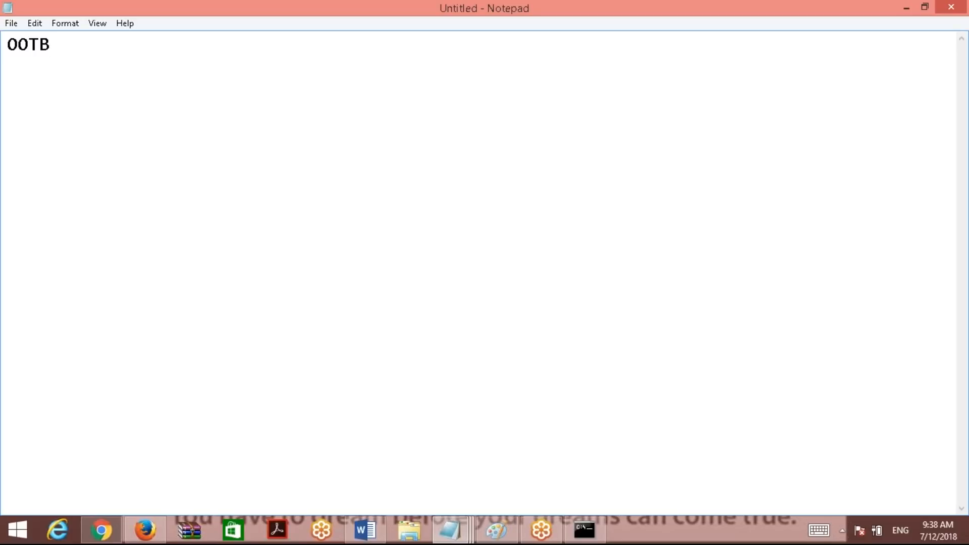
pyautogui.write('CL')
pyautogui.press('BackSpace')
pyautogui.write('lasses')
pyautogui.press('Return')
pyautogui.press('Return')
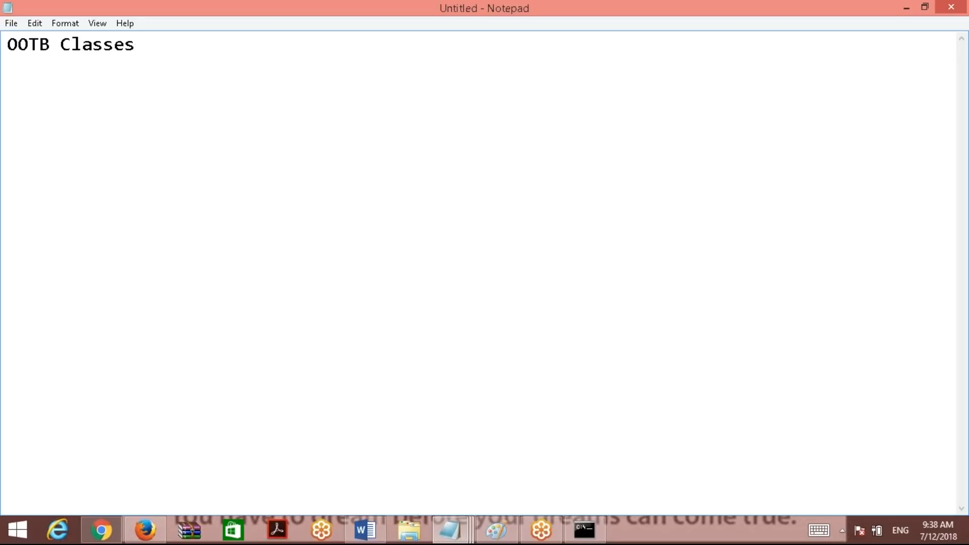
pyautogui.write('@basecl')
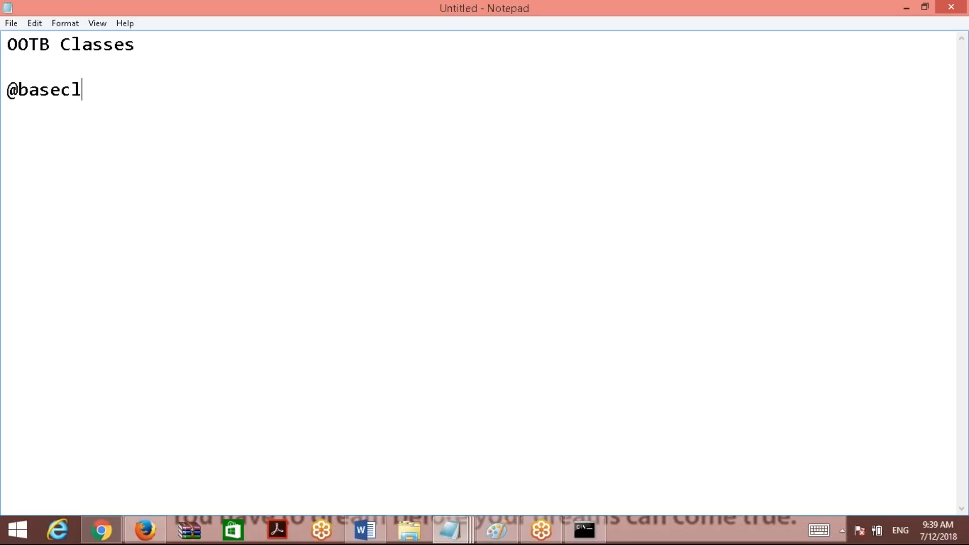
pyautogui.write('ass, Work-')
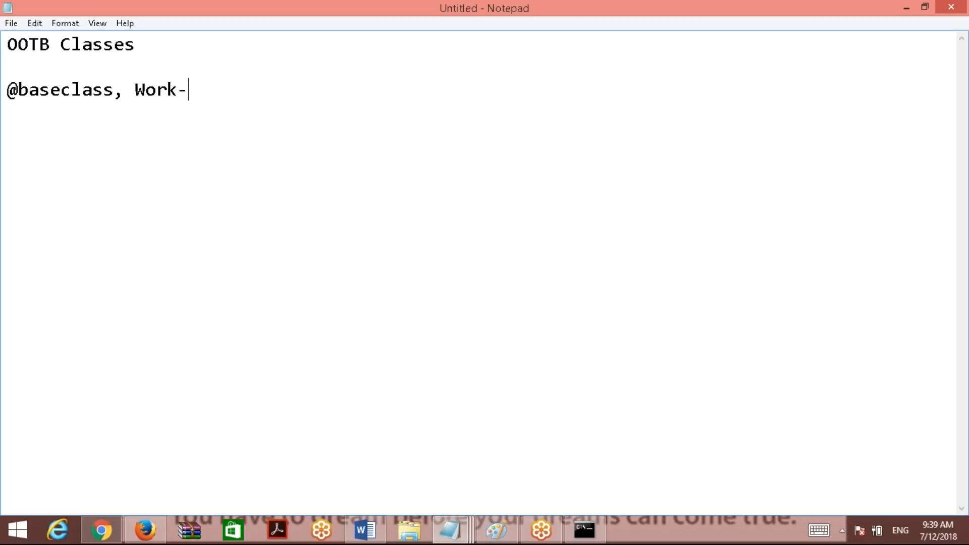
pyautogui.write(', Data-')
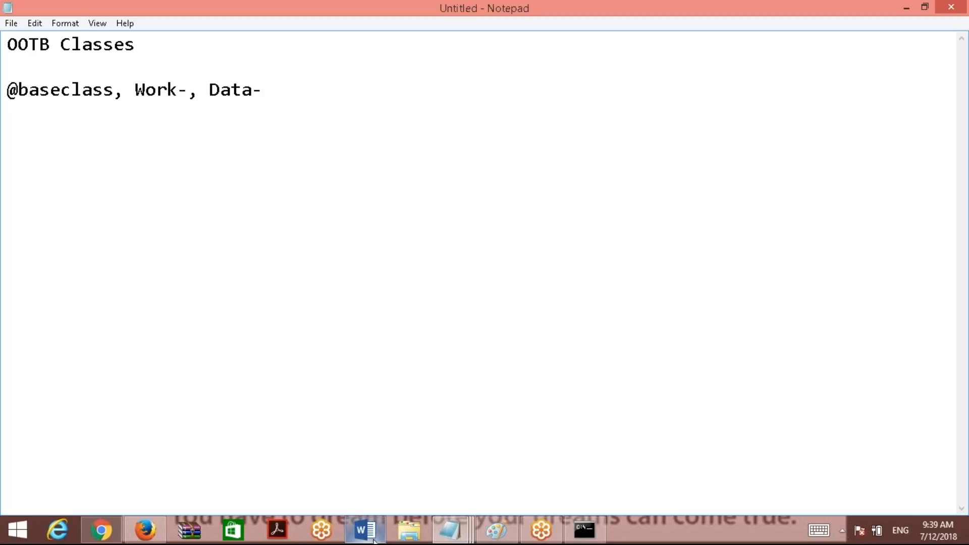
pyautogui.click(145, 530)
pyautogui.click(119, 164)
pyautogui.press('BackSpace')
pyautogui.press('BackSpace')
pyautogui.press('BackSpace')
pyautogui.press('BackSpace')
pyautogui.write('@base')
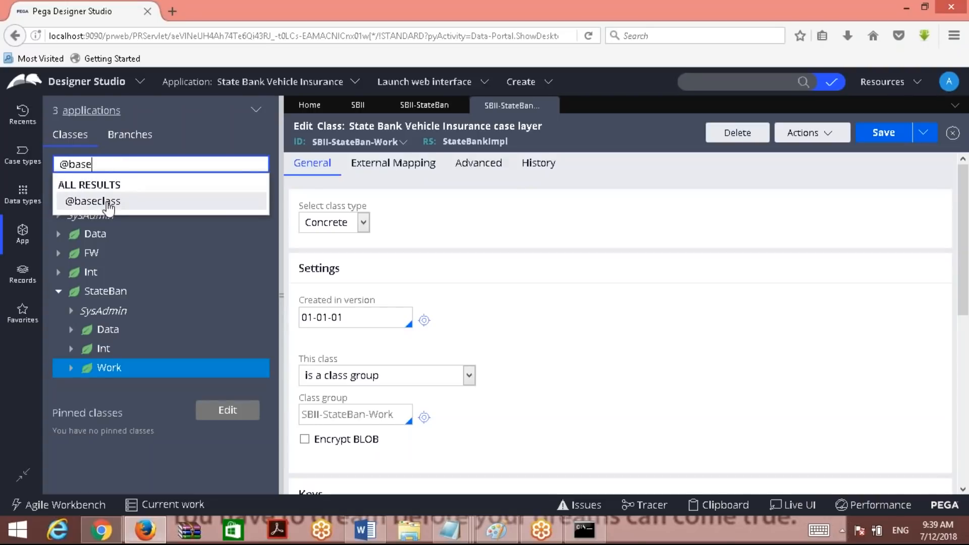
pyautogui.click(93, 201)
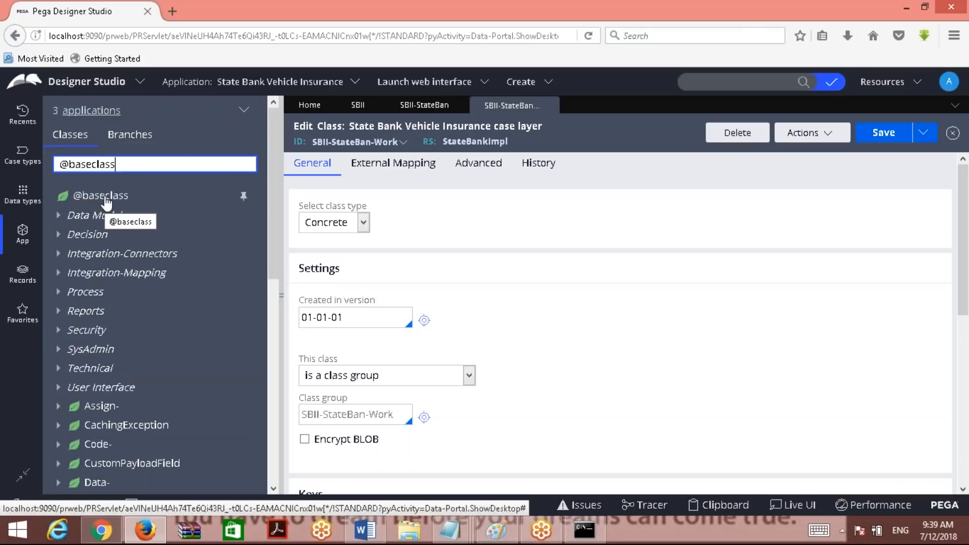
pyautogui.click(108, 202)
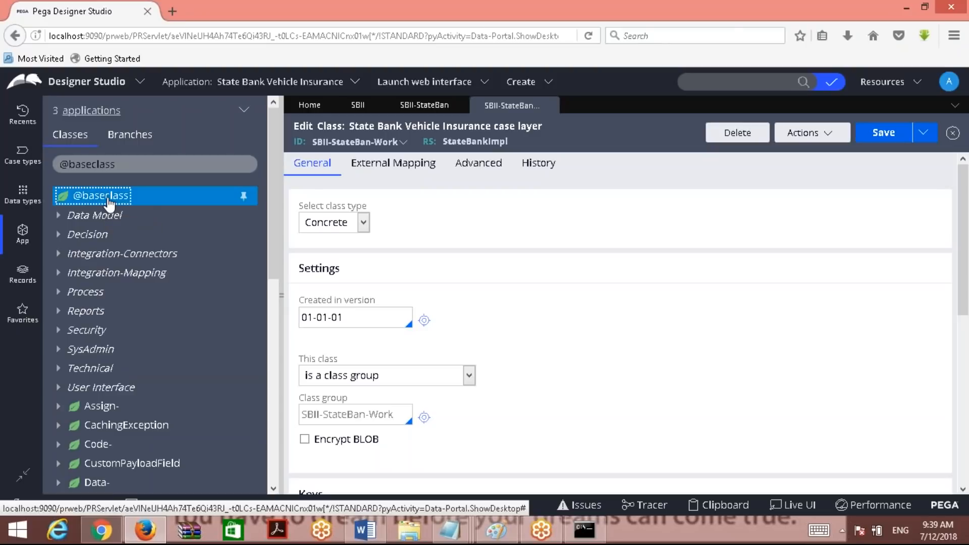
pyautogui.rightClick(98, 220)
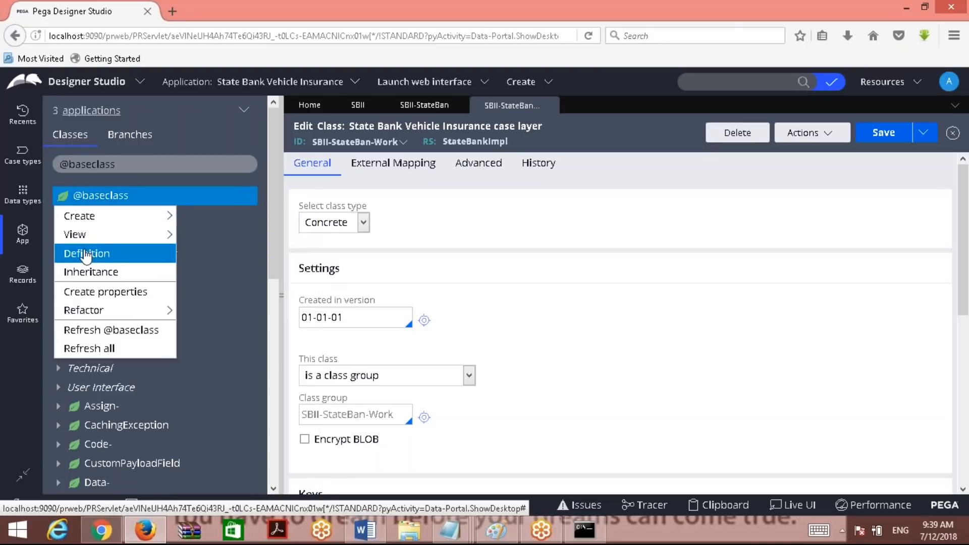
pyautogui.click(83, 252)
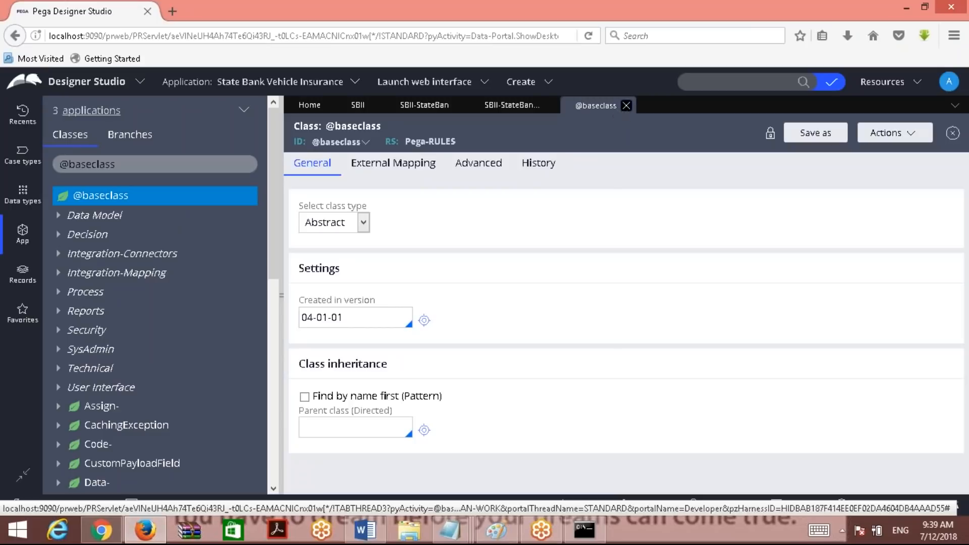
# Search for Work-, then search SBII and select SBII-StateBan-Work.
pyautogui.write('Work')
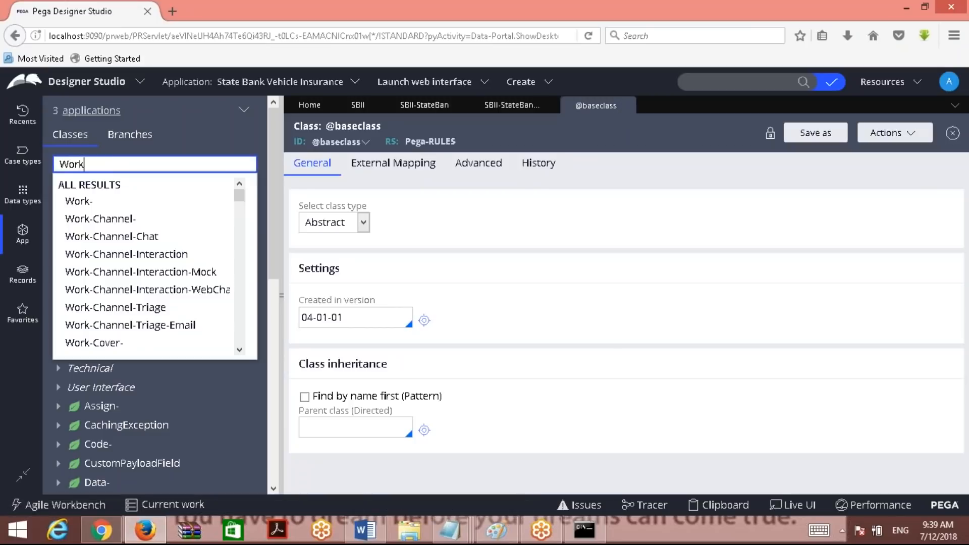
pyautogui.click(94, 205)
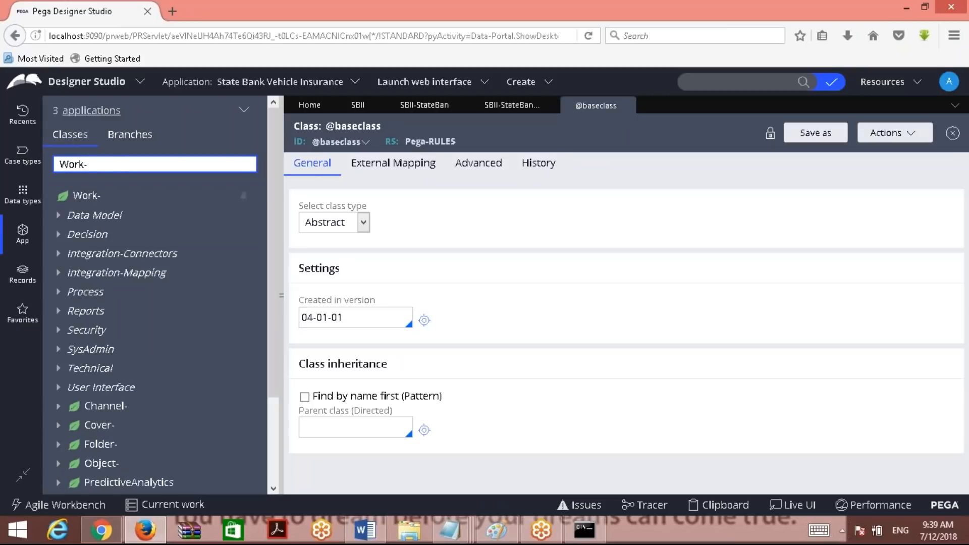
pyautogui.press('BackSpace')
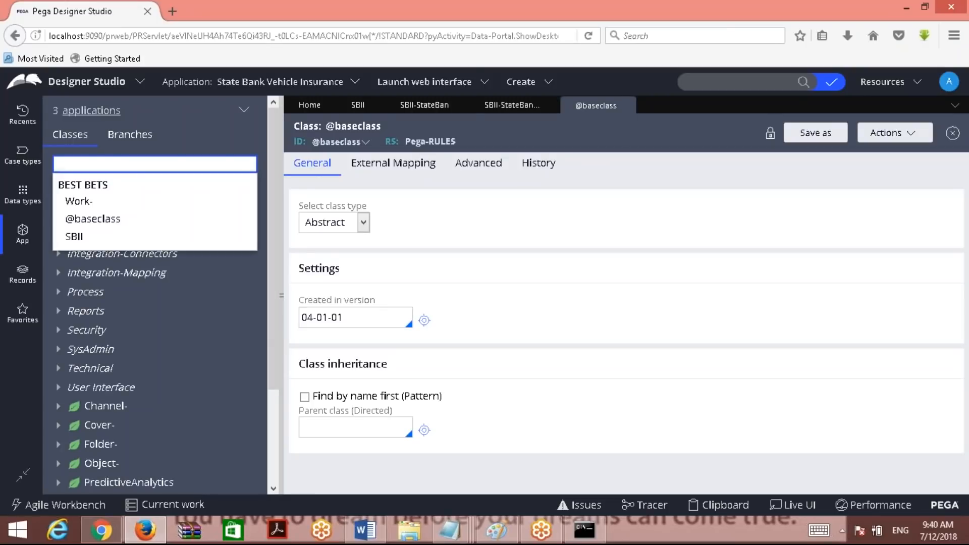
pyautogui.write('SBII')
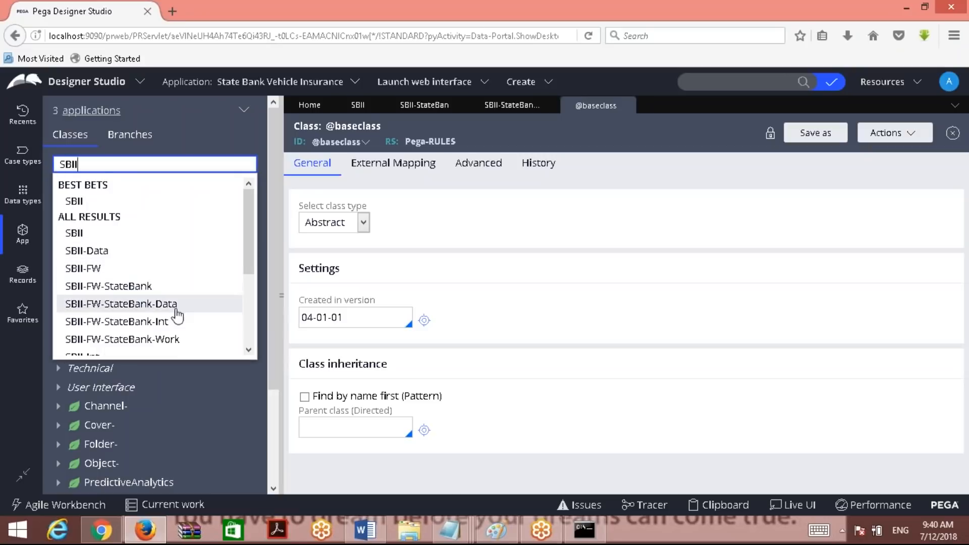
pyautogui.scroll(-3, 249, 313)
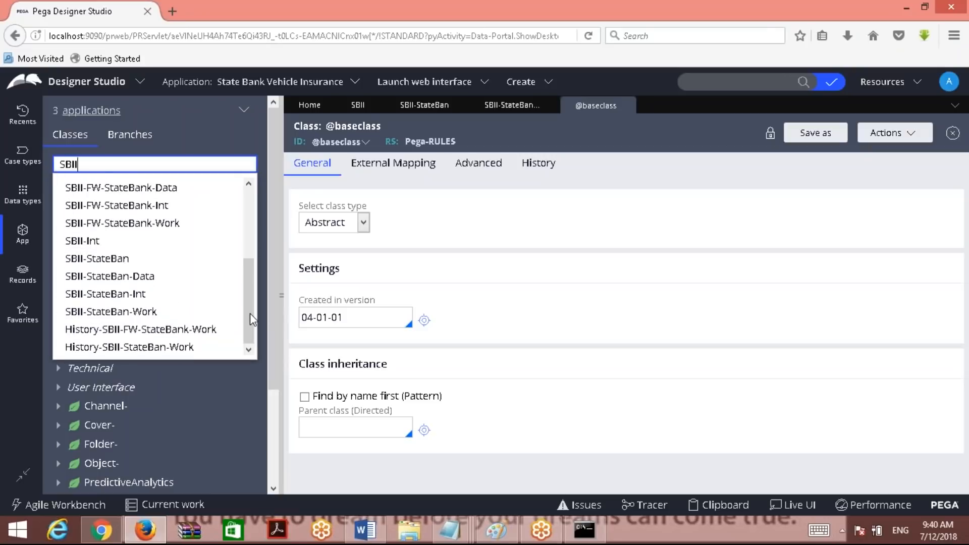
pyautogui.click(151, 317)
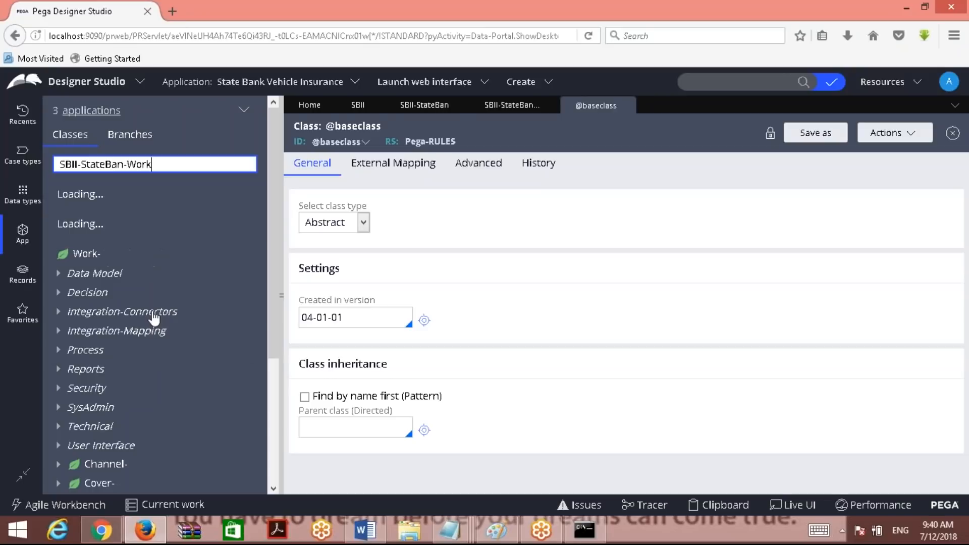
# Switch windows via Word and Designer Studio to bring up the OOTB Classes note.
pyautogui.click(364, 530)
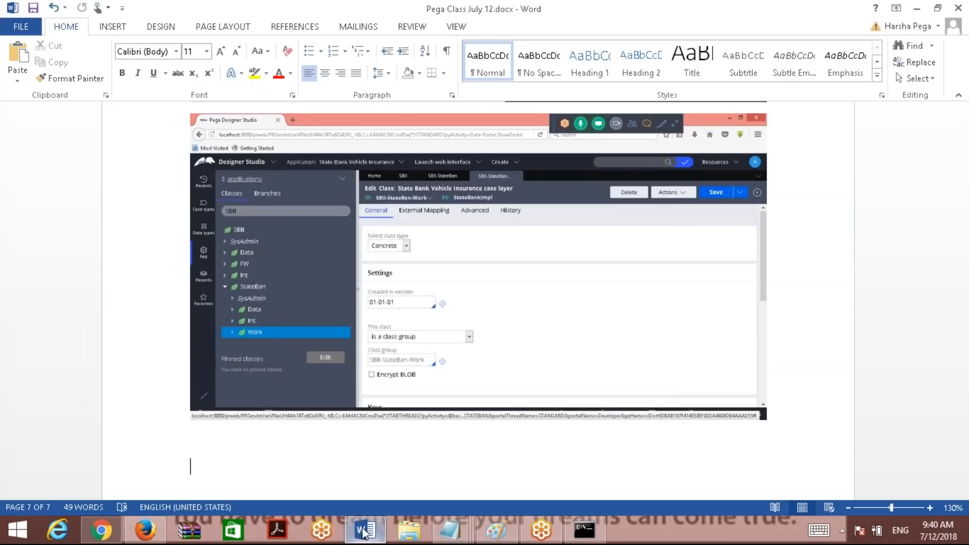
pyautogui.hotkey('alt', 'Tab')
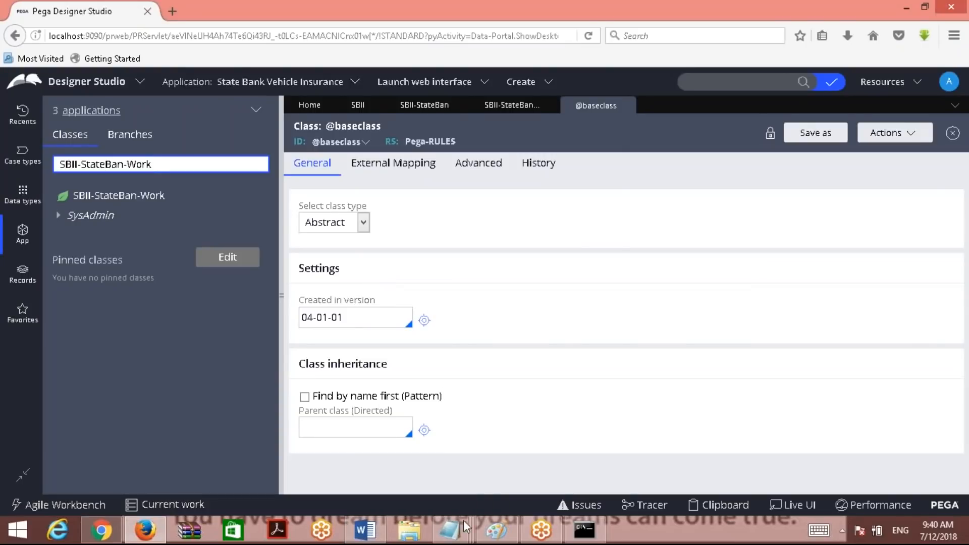
pyautogui.moveTo(467, 528)
pyautogui.click(561, 447)
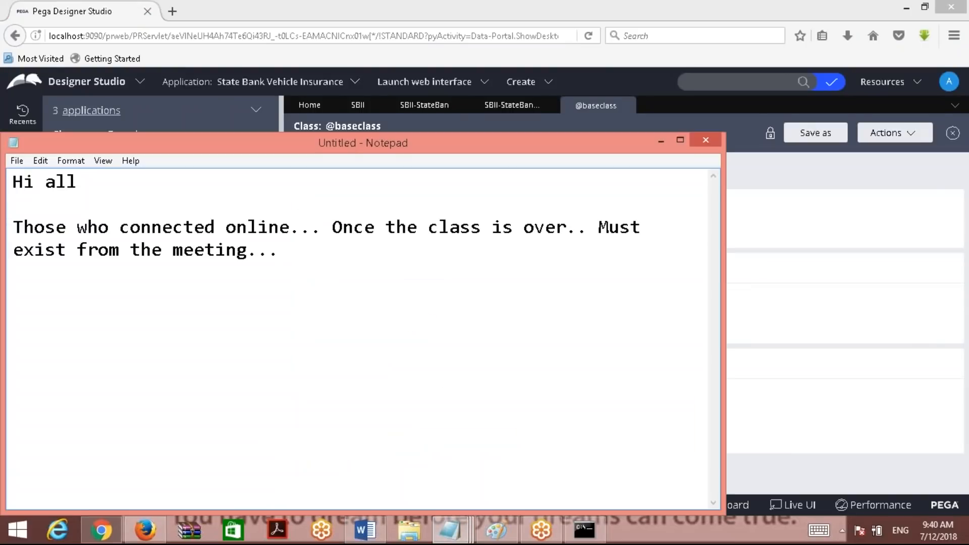
pyautogui.click(441, 480)
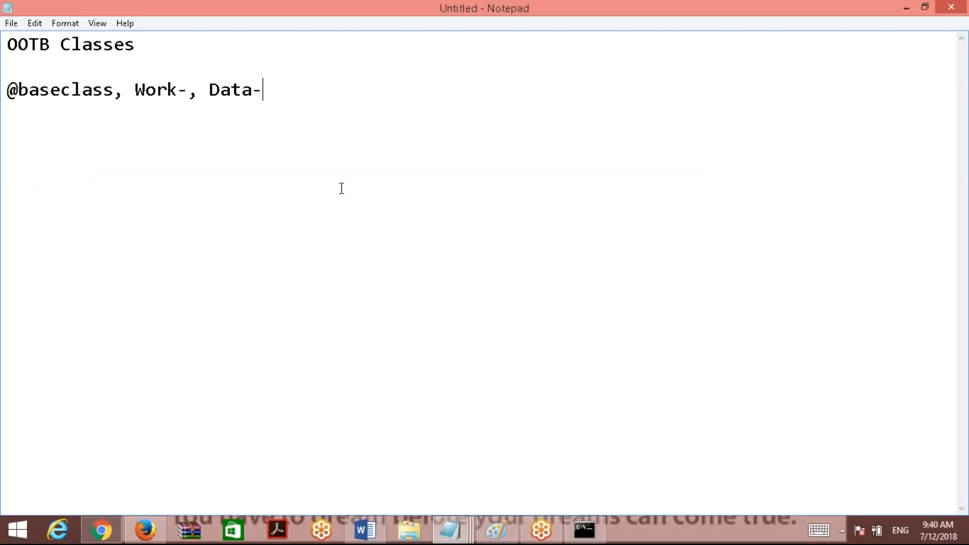
# Dismiss the popups and start a new line after Data- in the note.
pyautogui.click(746, 20)
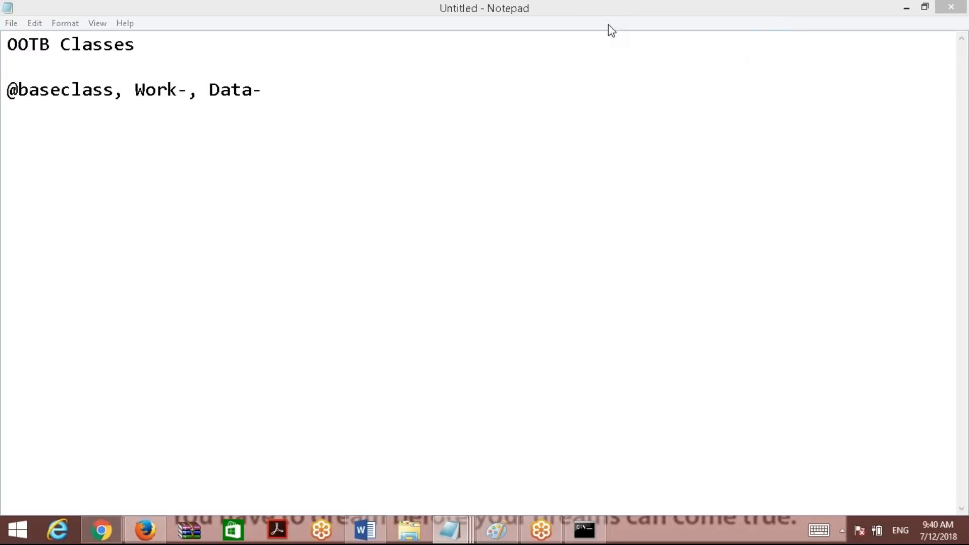
pyautogui.click(461, 71)
pyautogui.click(395, 86)
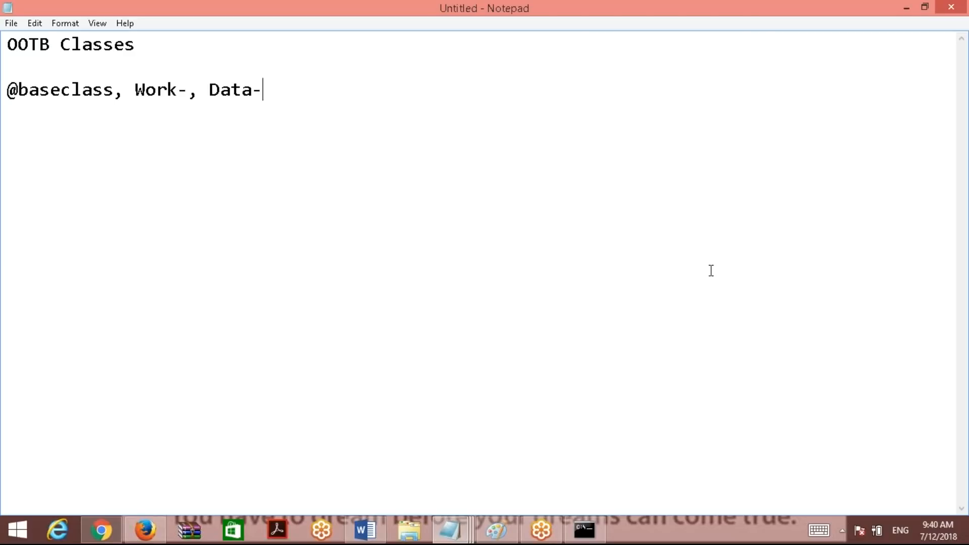
pyautogui.click(842, 529)
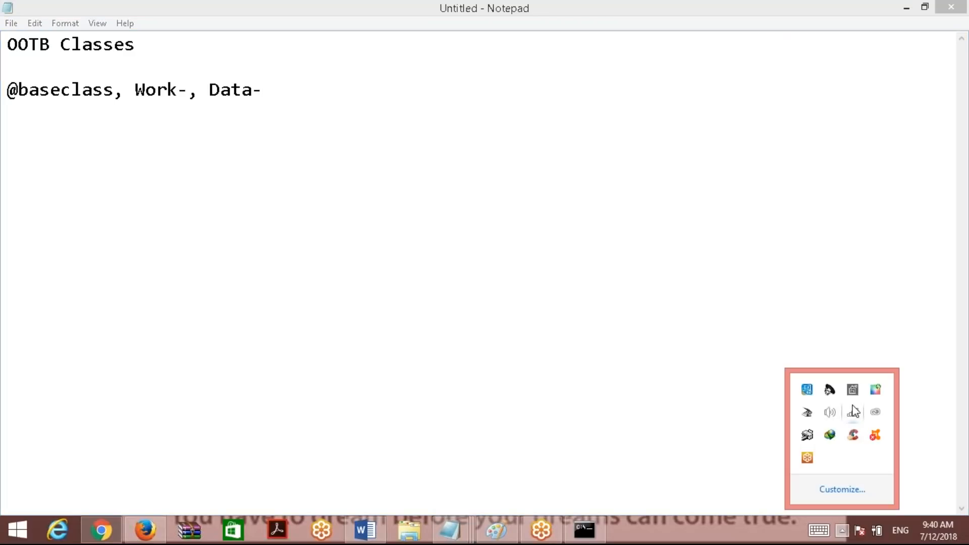
pyautogui.click(692, 186)
pyautogui.press('Return')
pyautogui.press('Return')
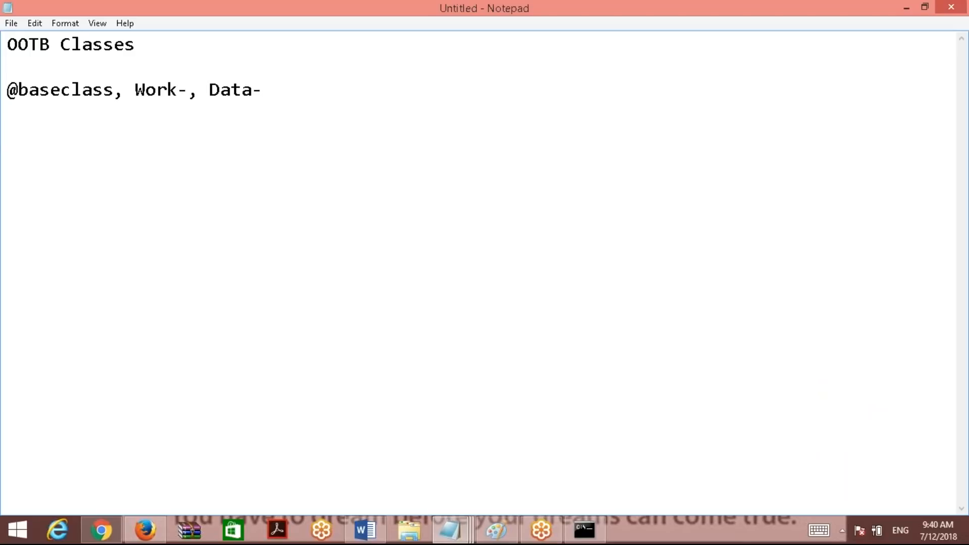
pyautogui.click(815, 17)
pyautogui.click(859, 163)
pyautogui.click(947, 30)
pyautogui.click(288, 96)
# Add the heading 'Anstract Classes' with the example 'ABC-' on the line beneath.
pyautogui.press('Return')
pyautogui.press('Return')
pyautogui.write('Anstract Classes')
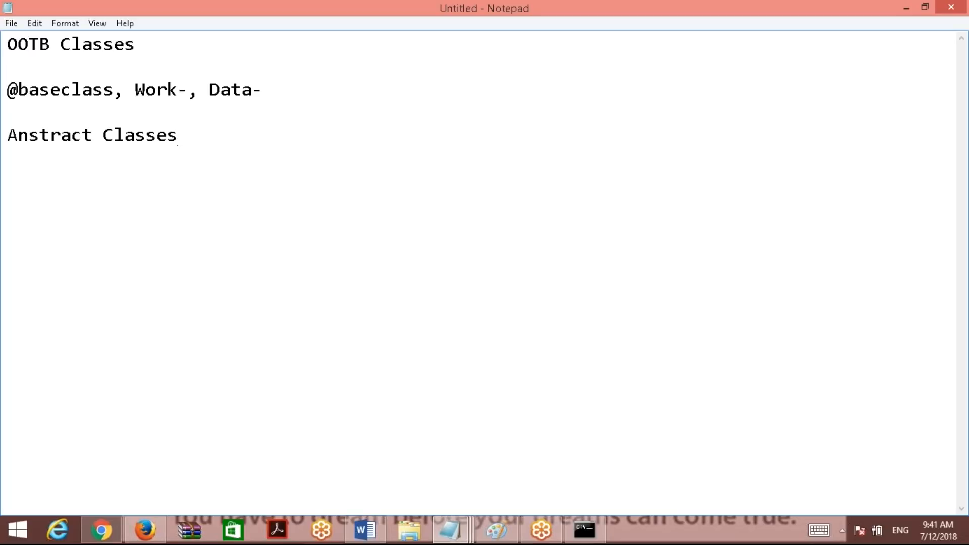
pyautogui.press('Return')
pyautogui.press('Return')
pyautogui.write('ABC')
pyautogui.write('-')
pyautogui.click(765, 16)
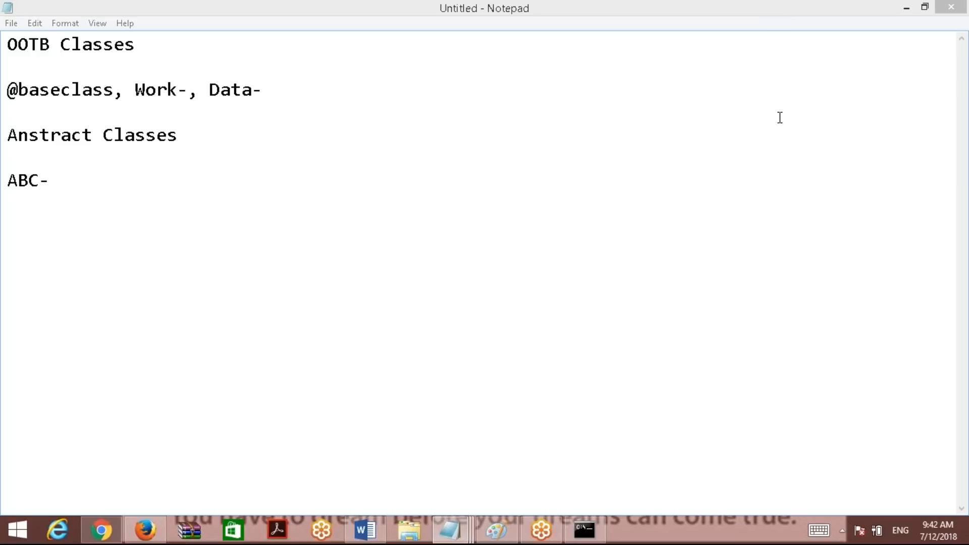
pyautogui.moveTo(135, 91); pyautogui.dragTo(200, 92)
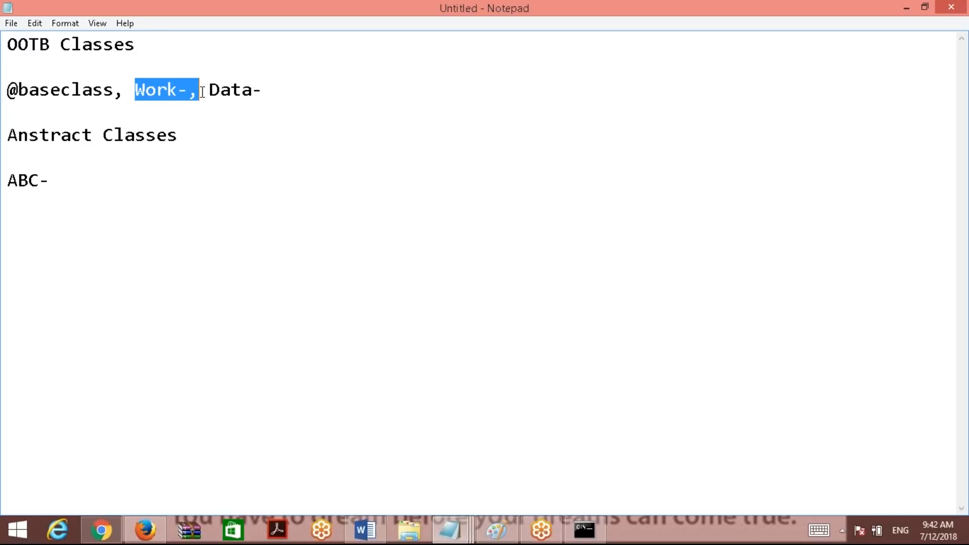
pyautogui.moveTo(114, 91); pyautogui.dragTo(6, 90)
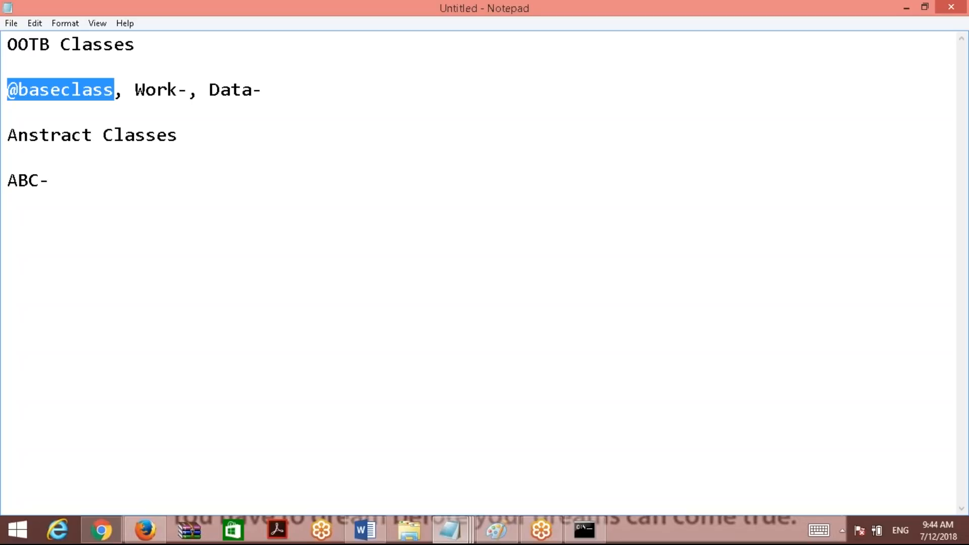
pyautogui.click(750, 17)
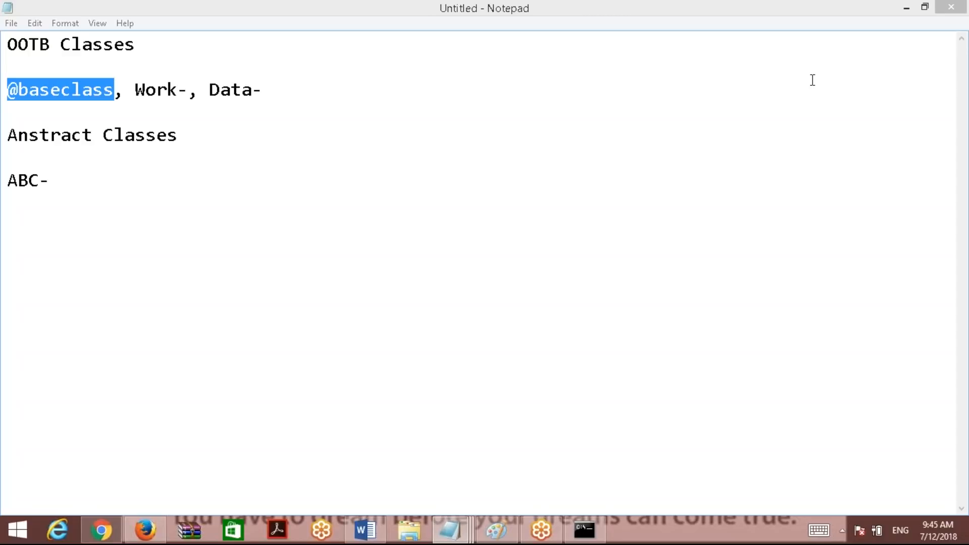
pyautogui.click(428, 210)
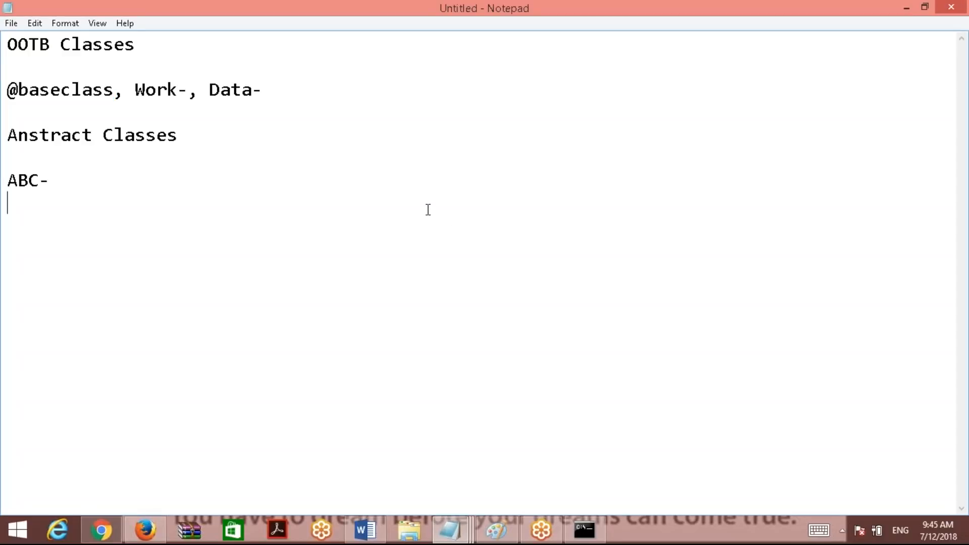
pyautogui.click(907, 7)
pyautogui.click(660, 141)
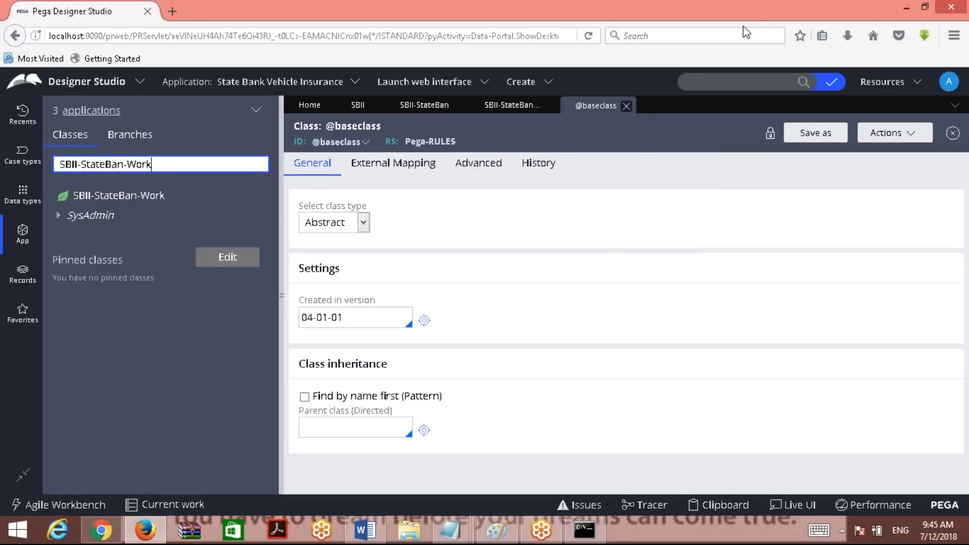
pyautogui.click(812, 18)
pyautogui.click(951, 38)
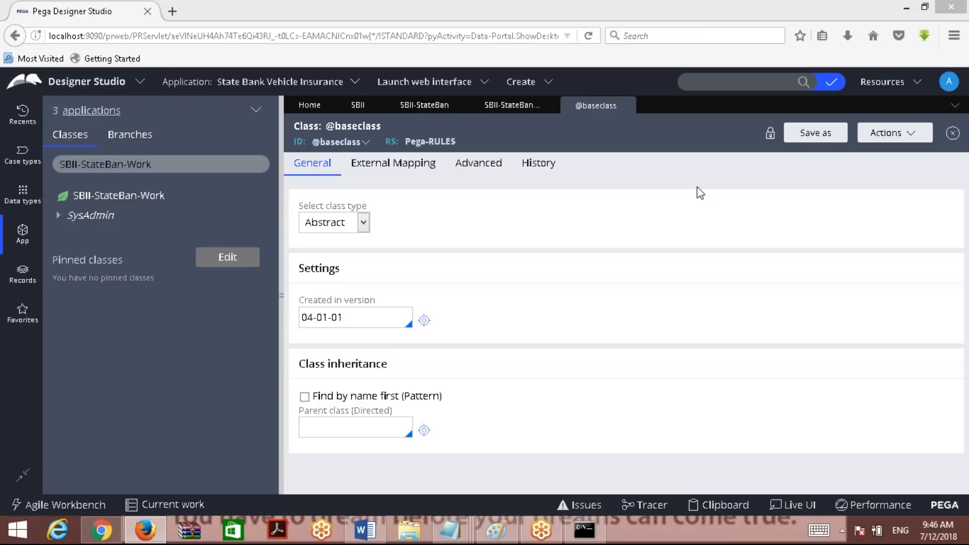
pyautogui.click(624, 222)
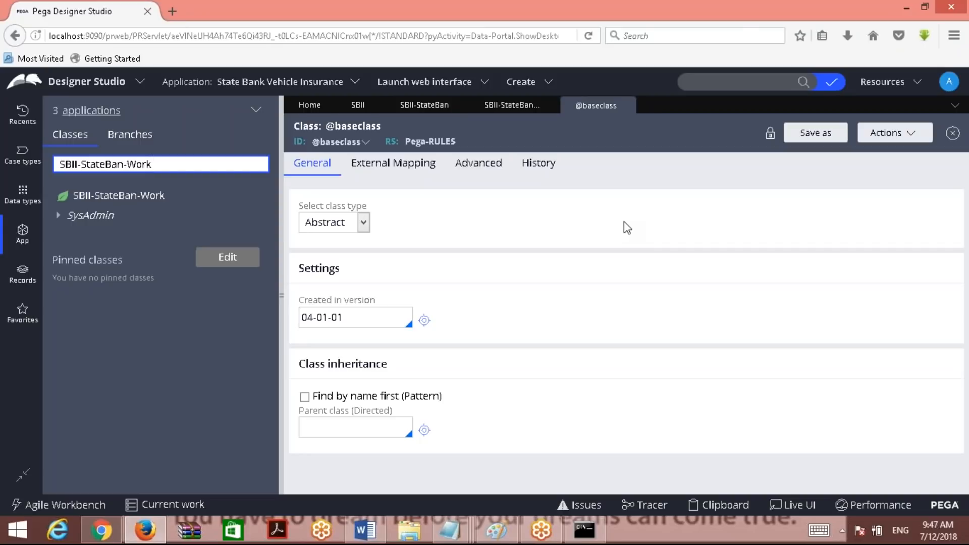
pyautogui.click(365, 529)
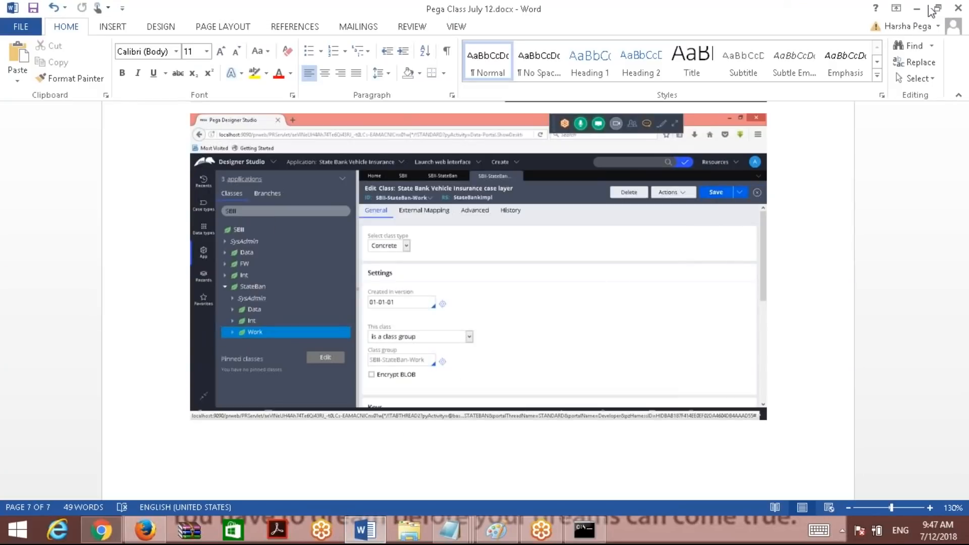
pyautogui.click(920, 9)
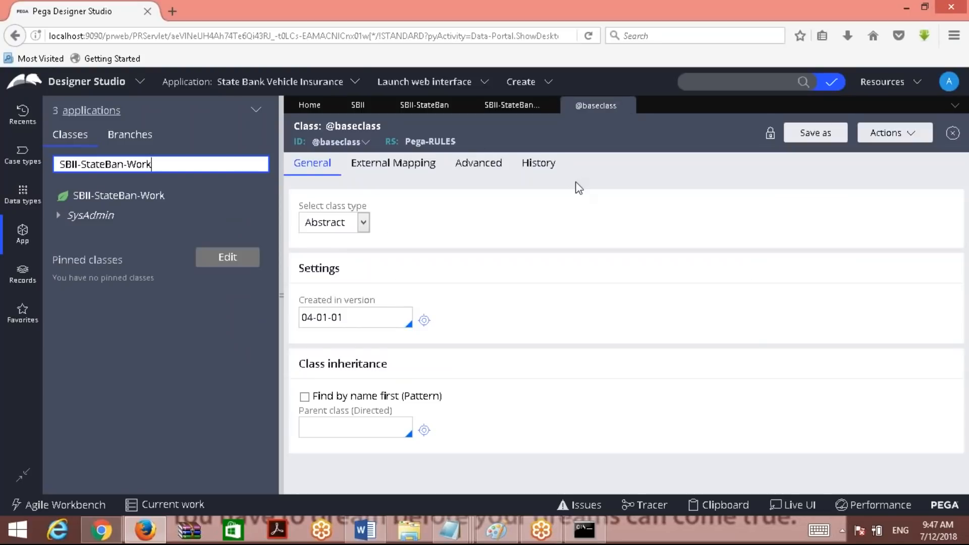
pyautogui.click(626, 107)
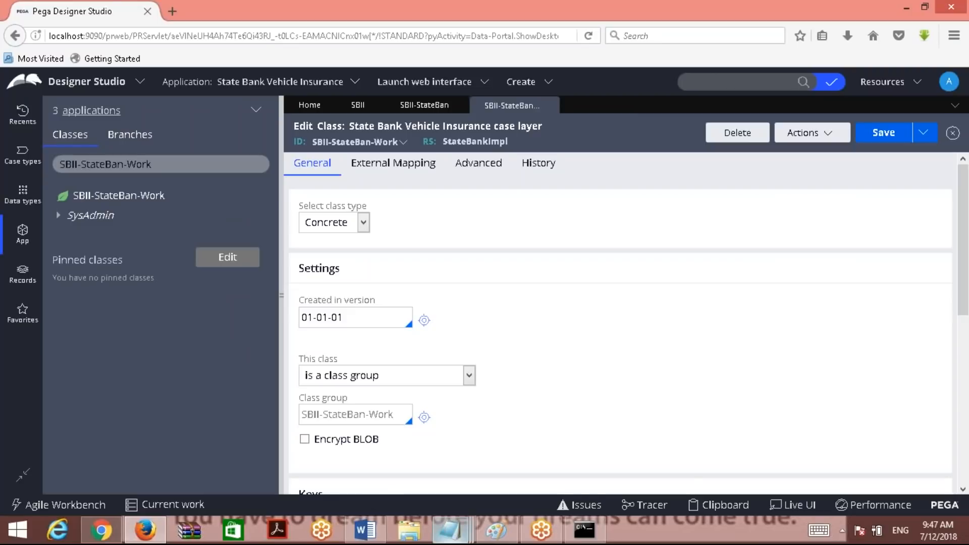
# Switch to the Notepad class notes, add a new line and select all the text.
pyautogui.moveTo(450, 530)
pyautogui.click(490, 483)
pyautogui.press('Return')
pyautogui.hotkey('ctrl', 'a')
pyautogui.write('Inehritance')
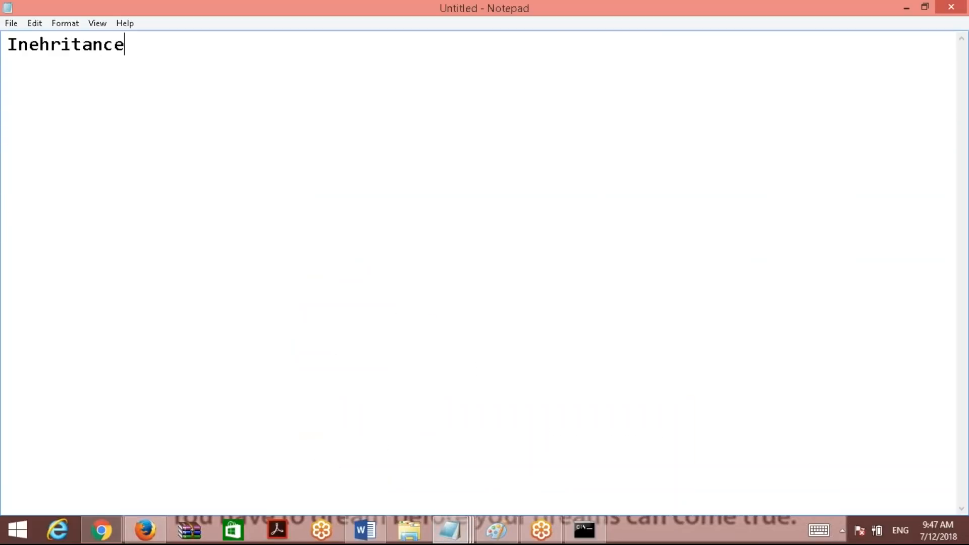
pyautogui.press('Return')
pyautogui.click(761, 3)
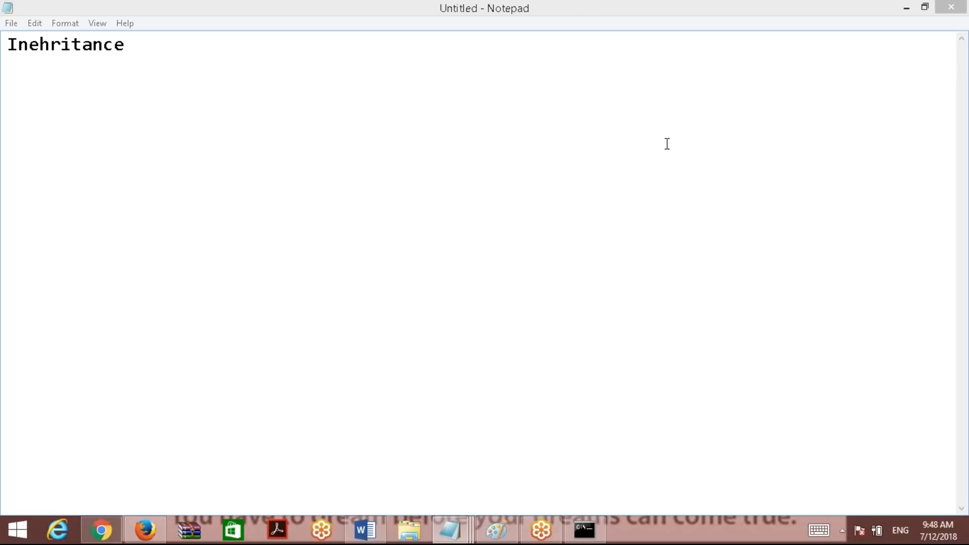
pyautogui.click(482, 145)
# Add 'Class A' and 'Class B' on separate lines, then minimize Notepad.
pyautogui.write('Class A')
pyautogui.press('Return')
pyautogui.press('Return')
pyautogui.press('Return')
pyautogui.write('Class B')
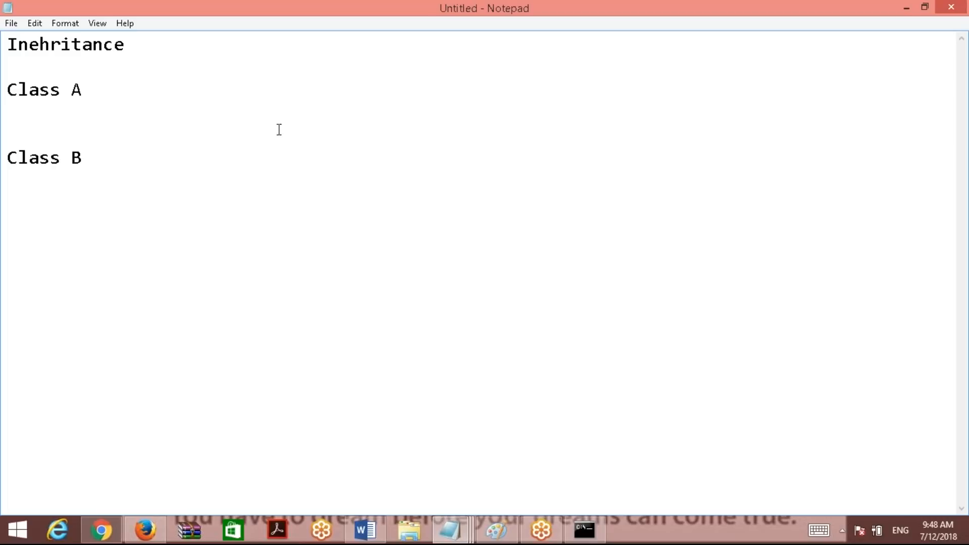
pyautogui.click(81, 120)
pyautogui.click(907, 7)
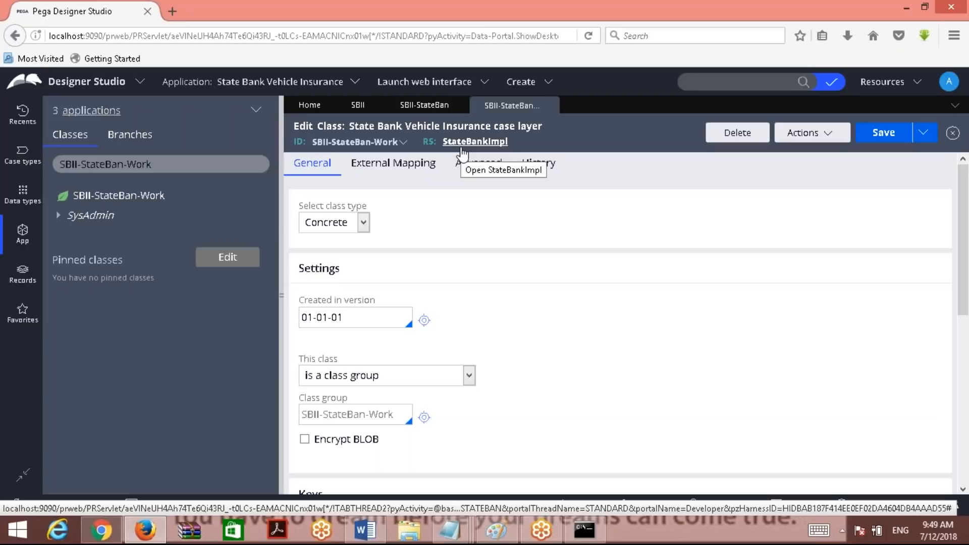
# Copy the full class name SBII-StateBan-Work from the Designer Studio class search box.
pyautogui.moveTo(449, 530)
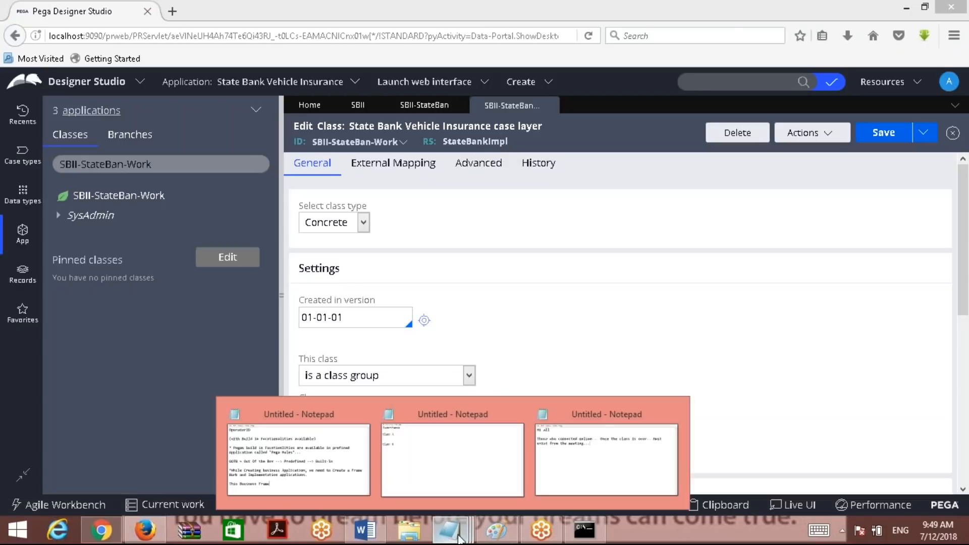
pyautogui.click(585, 476)
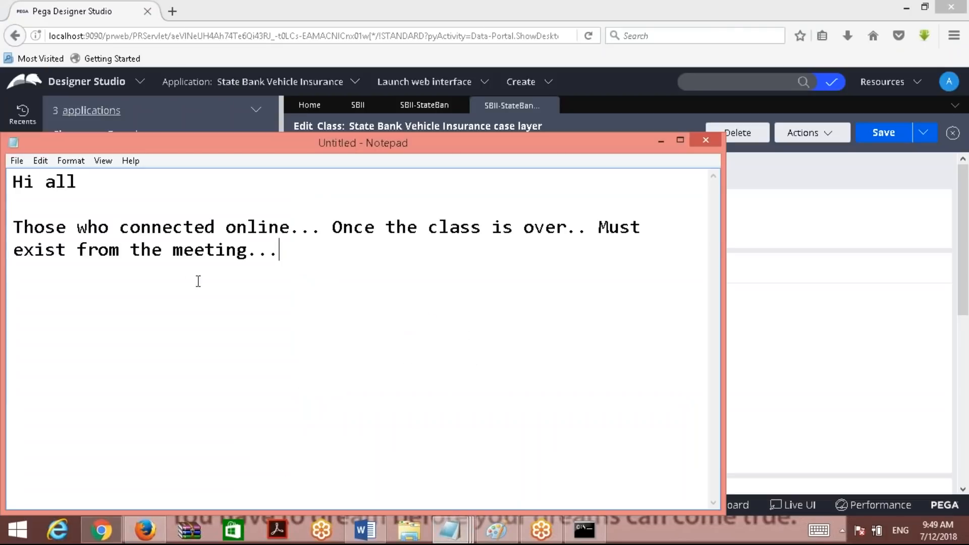
pyautogui.moveTo(449, 530)
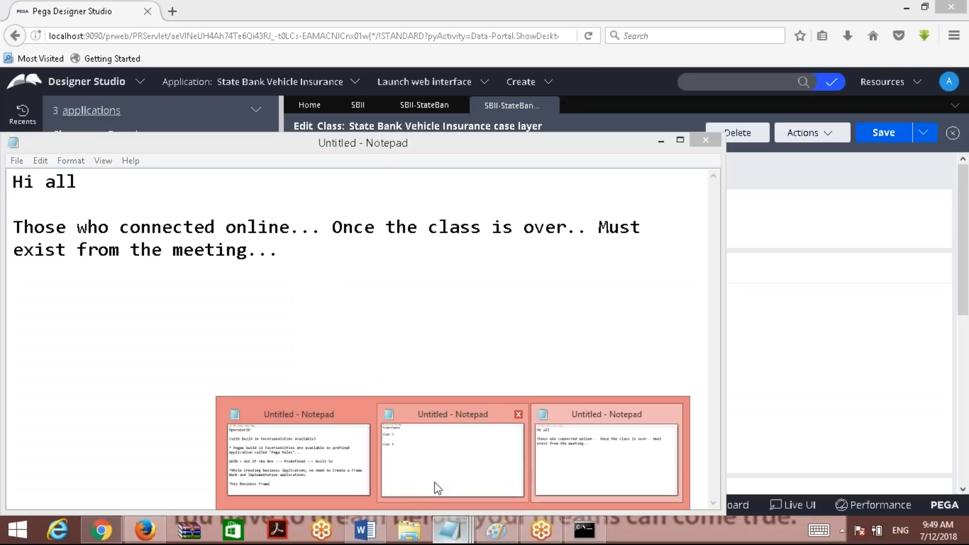
pyautogui.click(437, 479)
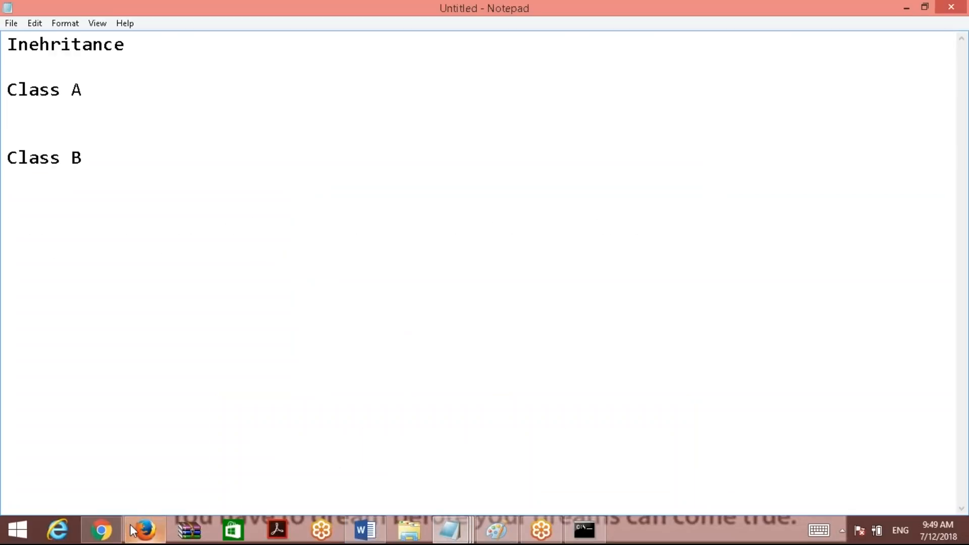
pyautogui.click(145, 530)
pyautogui.tripleClick(171, 172)
pyautogui.hotkey('ctrl', 'c')
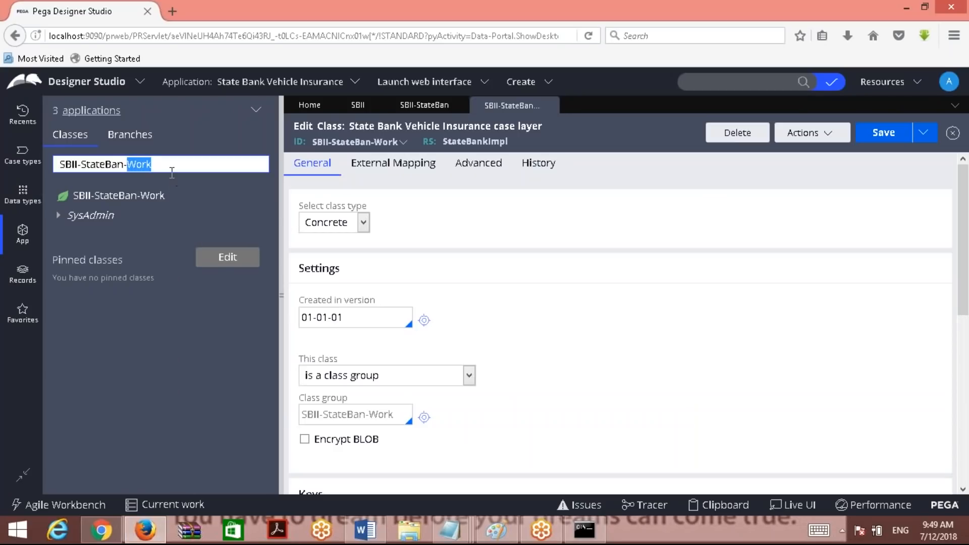
pyautogui.click(365, 530)
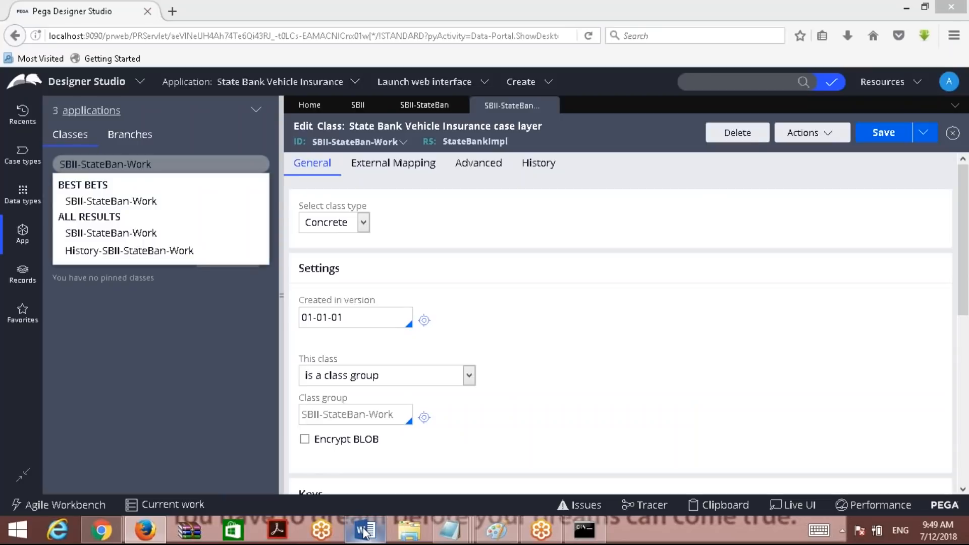
# Replace the inheritance note's contents with the pasted class name SBII-StateBan-Work.
pyautogui.moveTo(449, 530)
pyautogui.click(512, 486)
pyautogui.hotkey('ctrl', 'a')
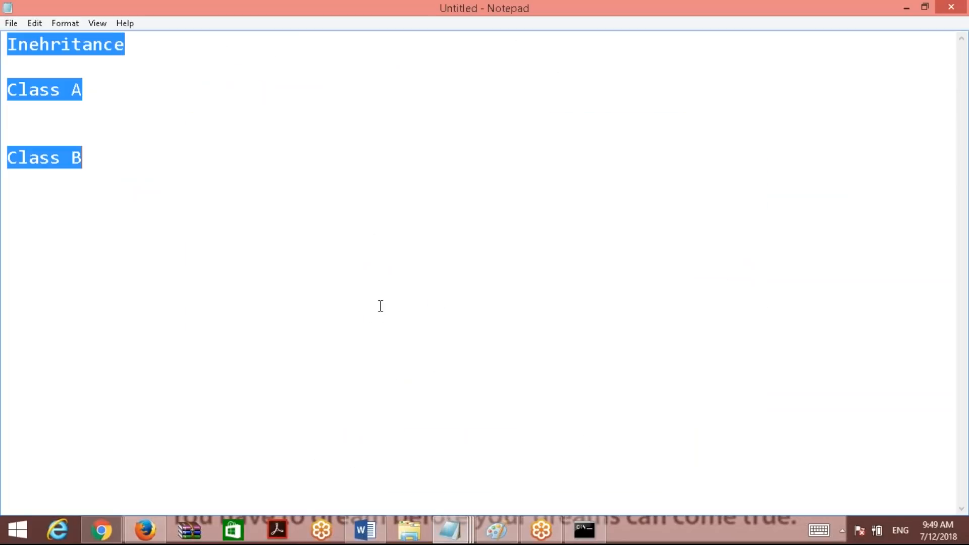
pyautogui.hotkey('ctrl', 'v')
# Paste SBII-StateBan and SBII-StateBan-Work onto separate lines below the first line.
pyautogui.moveTo(55, 52); pyautogui.dragTo(206, 54)
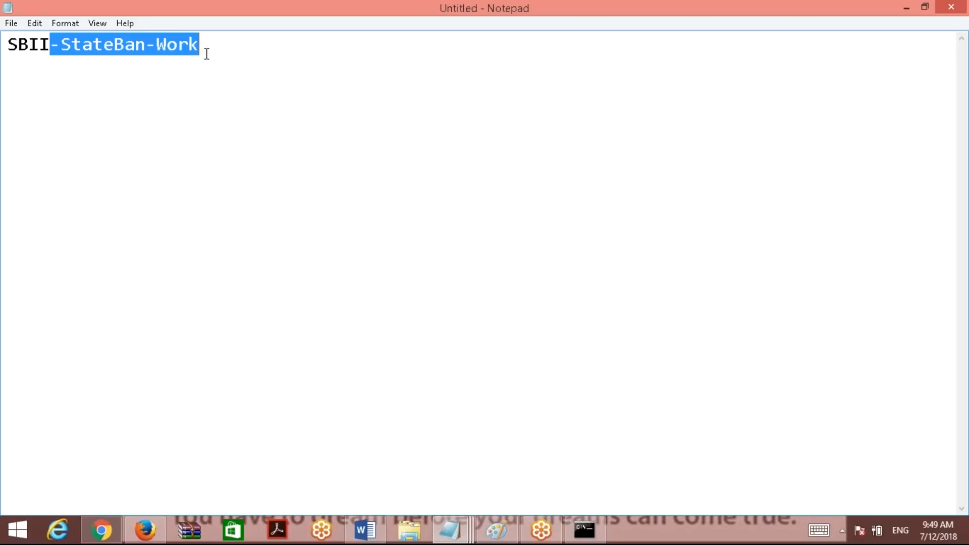
pyautogui.click(206, 54)
pyautogui.click(151, 48)
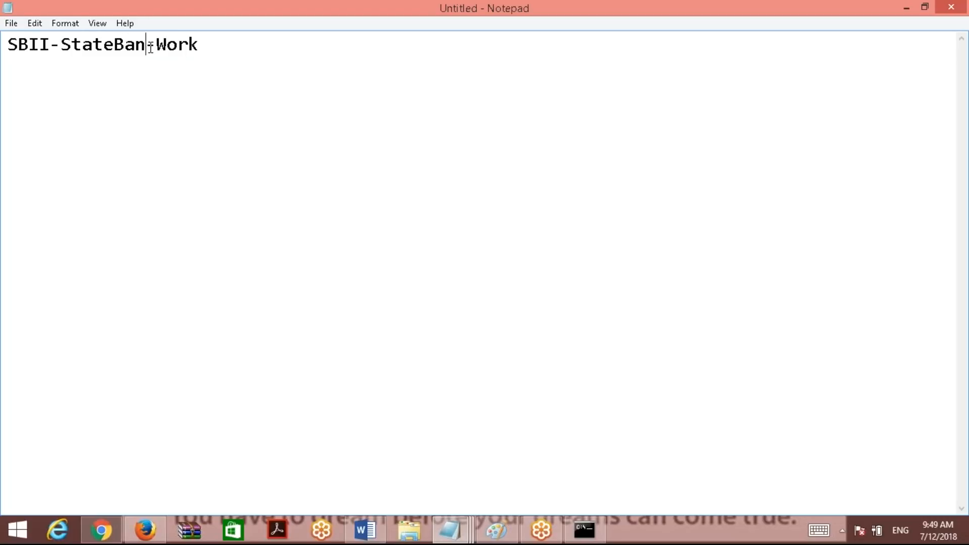
pyautogui.hotkey('shift', 'Home')
pyautogui.hotkey('ctrl', 'c')
pyautogui.click(225, 51)
pyautogui.press('Return')
pyautogui.press('Return')
pyautogui.hotkey('ctrl', 'v')
pyautogui.moveTo(205, 43); pyautogui.dragTo(7, 50)
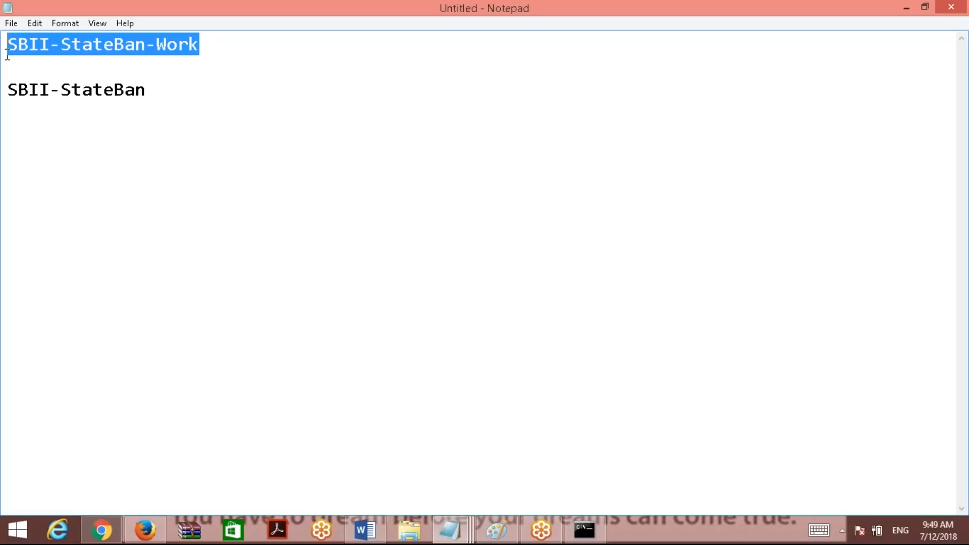
pyautogui.click(195, 117)
pyautogui.press('Return')
pyautogui.press('Return')
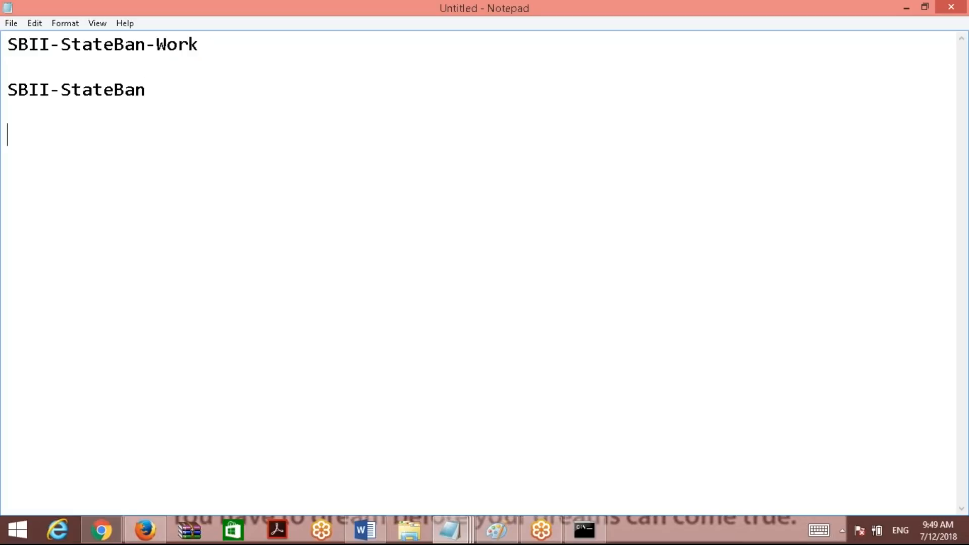
pyautogui.hotkey('ctrl', 'v')
# Trim the first line to SBII, then highlight the hyphen in SBII-StateBan.
pyautogui.click(54, 47)
pyautogui.moveTo(54, 47); pyautogui.dragTo(256, 50)
pyautogui.press('BackSpace')
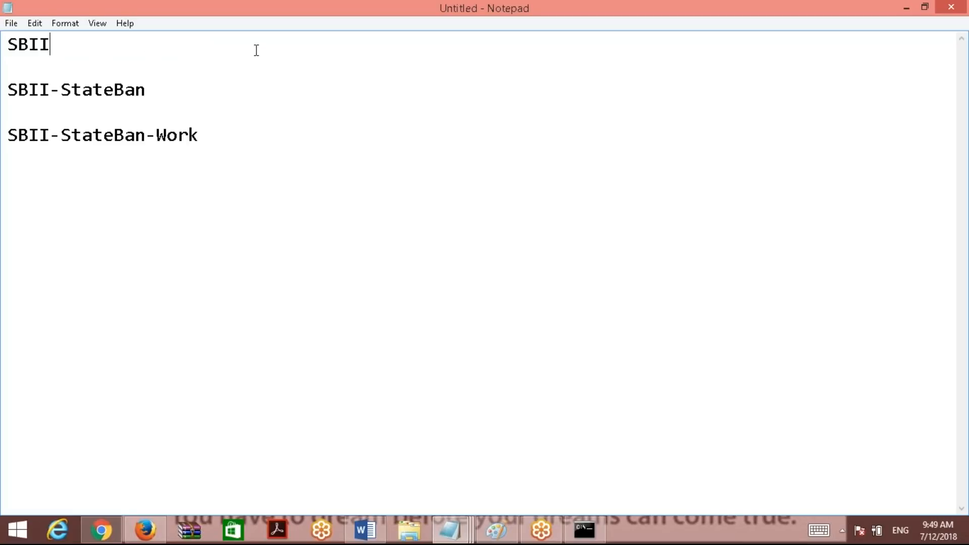
pyautogui.click(156, 98)
pyautogui.click(194, 144)
pyautogui.moveTo(150, 95); pyautogui.dragTo(6, 93)
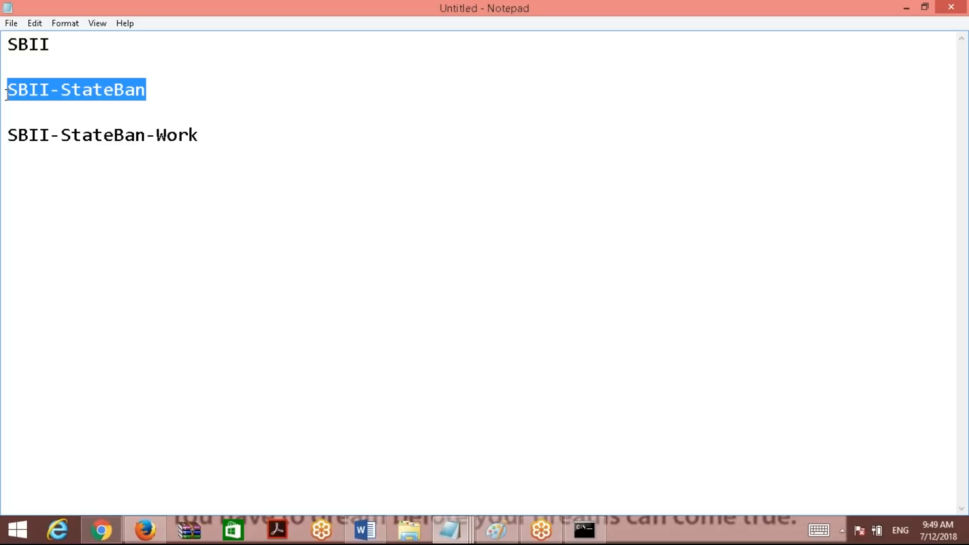
pyautogui.click(74, 108)
pyautogui.moveTo(49, 90); pyautogui.dragTo(61, 95)
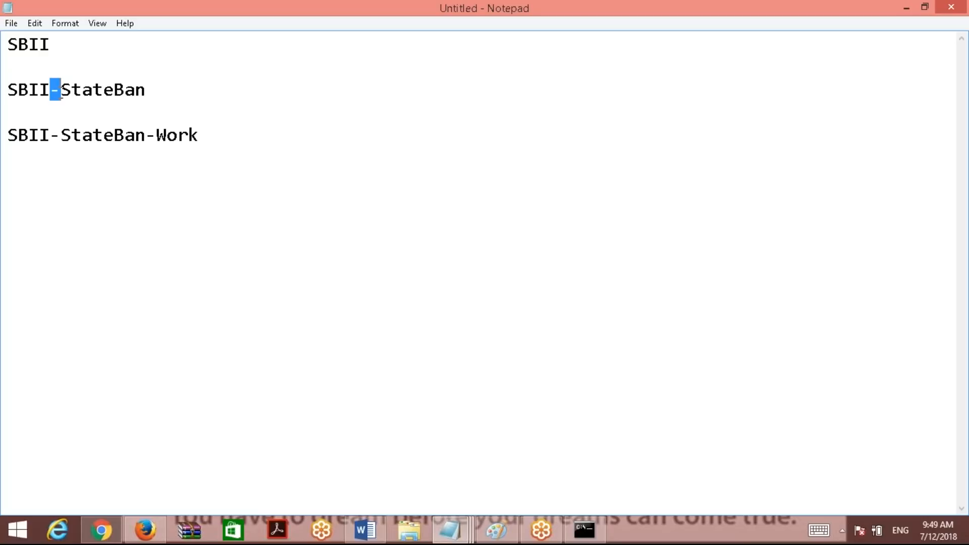
pyautogui.click(316, 124)
pyautogui.press('Return')
pyautogui.press('Return')
pyautogui.write('A-B')
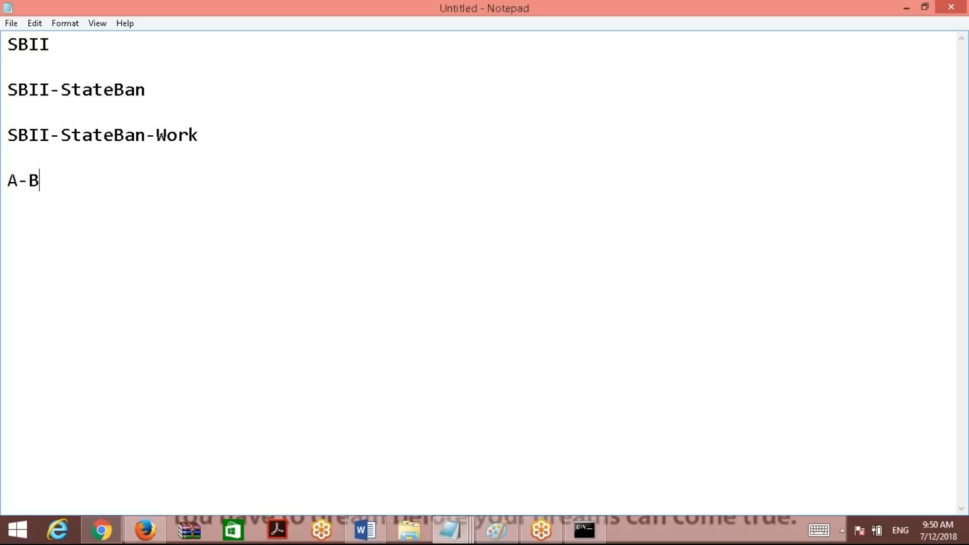
pyautogui.press('BackSpace')
pyautogui.press('BackSpace')
pyautogui.press('BackSpace')
pyautogui.moveTo(200, 135); pyautogui.dragTo(6, 134)
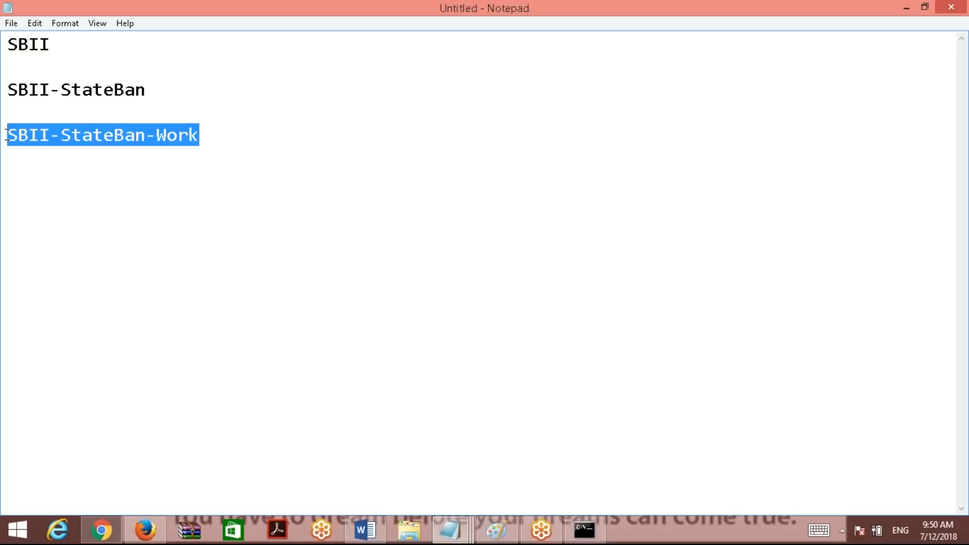
pyautogui.click(93, 197)
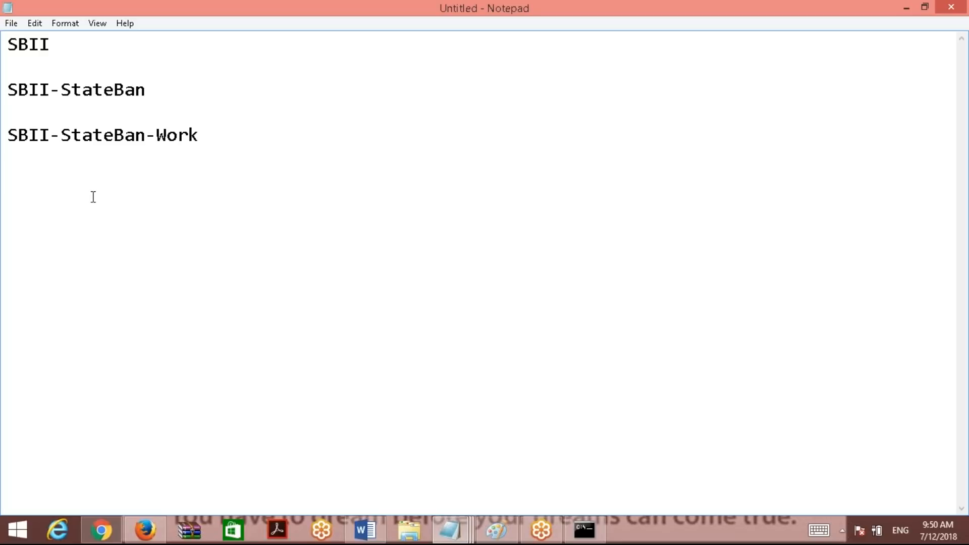
pyautogui.moveTo(52, 134); pyautogui.dragTo(7, 134)
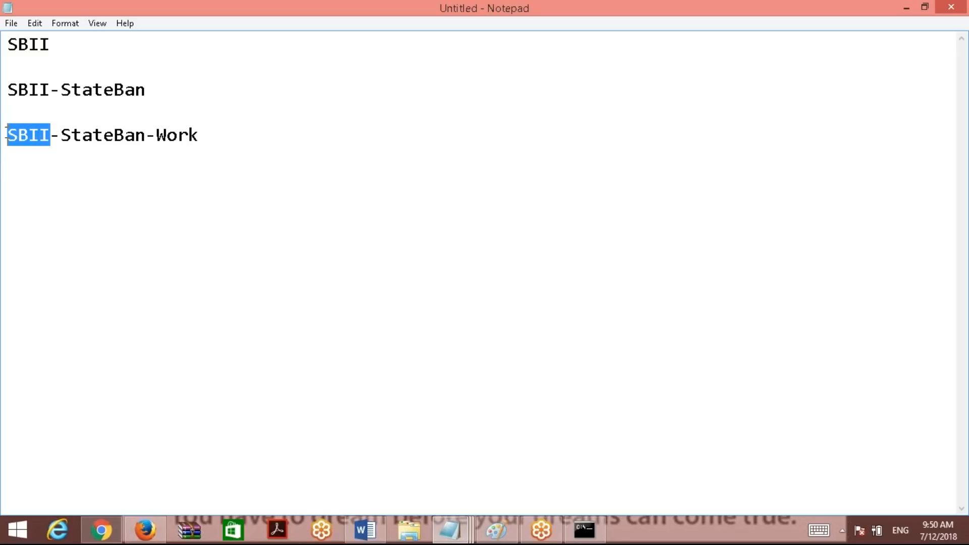
pyautogui.click(92, 135)
pyautogui.click(61, 135)
pyautogui.moveTo(64, 136); pyautogui.dragTo(54, 135)
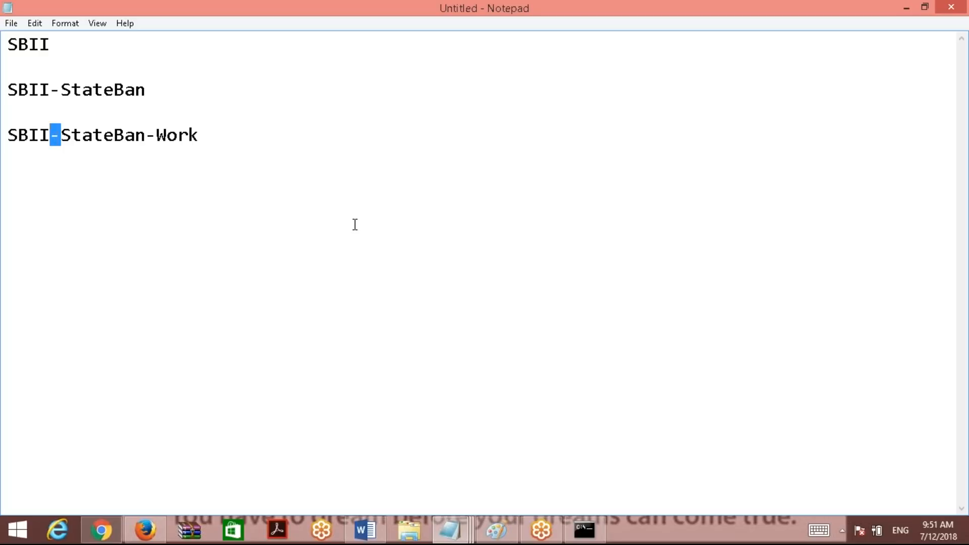
pyautogui.click(149, 297)
pyautogui.click(48, 134)
pyautogui.doubleClick(48, 133)
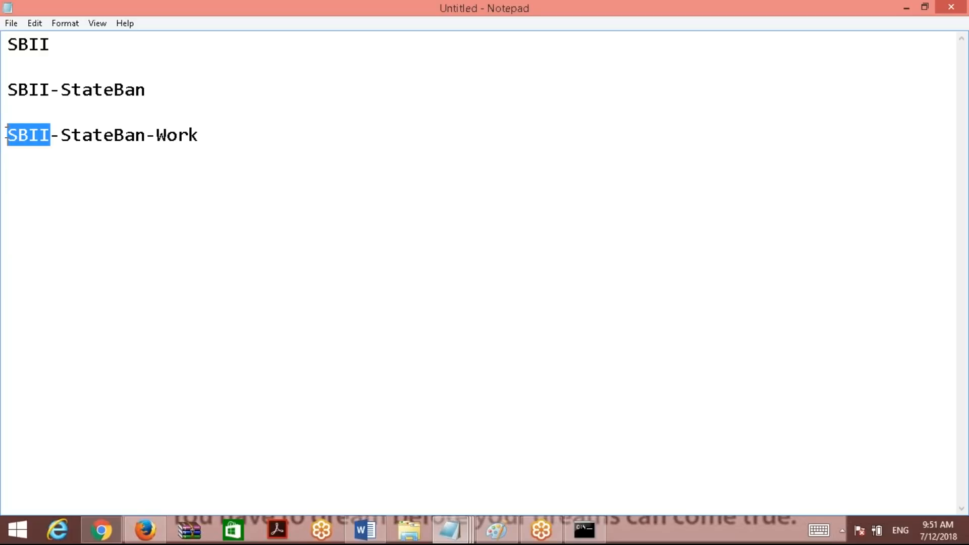
pyautogui.click(135, 135)
pyautogui.click(199, 135)
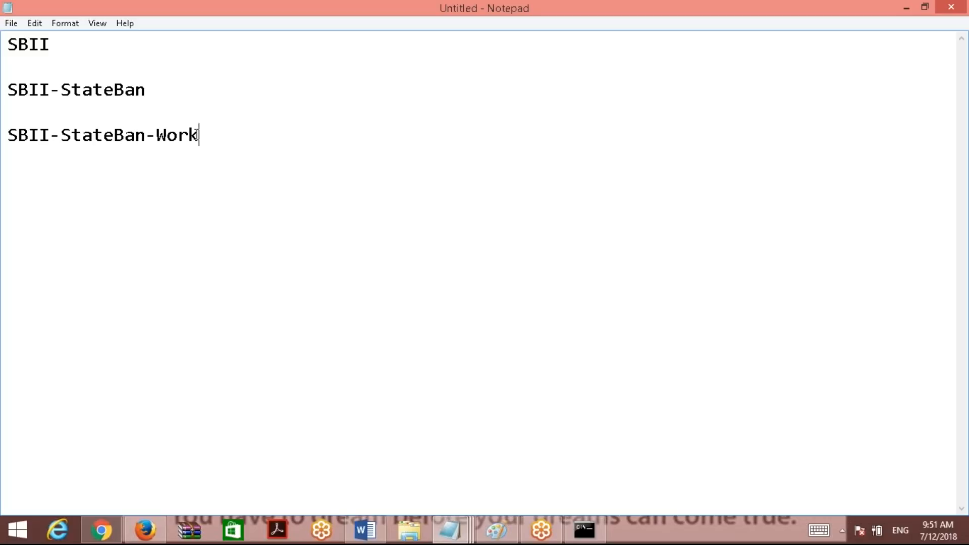
pyautogui.click(181, 135)
pyautogui.click(197, 134)
pyautogui.click(114, 135)
pyautogui.click(27, 132)
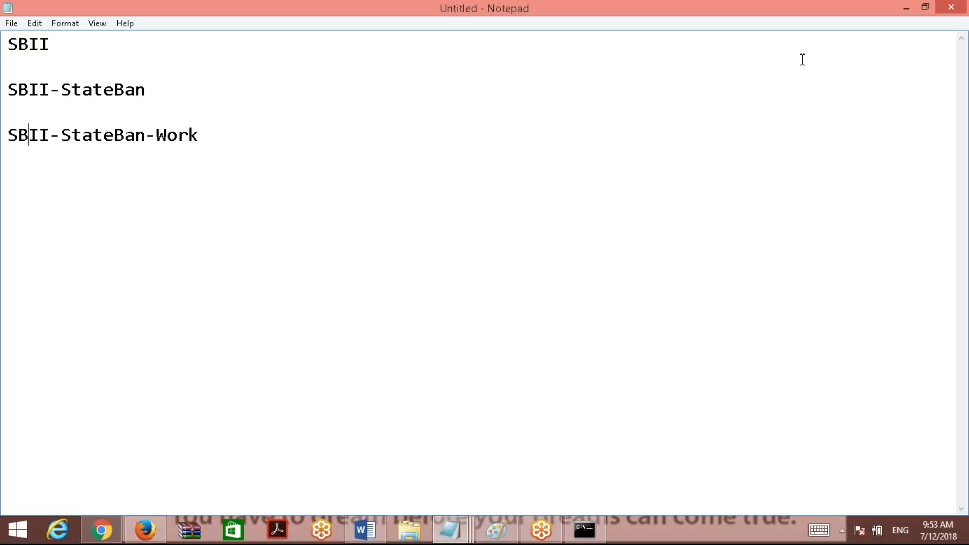
# Minimize the Notepad notes listing SBII, SBII-StateBan and SBII-StateBan-Work to reveal Pega Class July 12.docx.
pyautogui.click(114, 135)
pyautogui.click(30, 135)
pyautogui.click(905, 8)
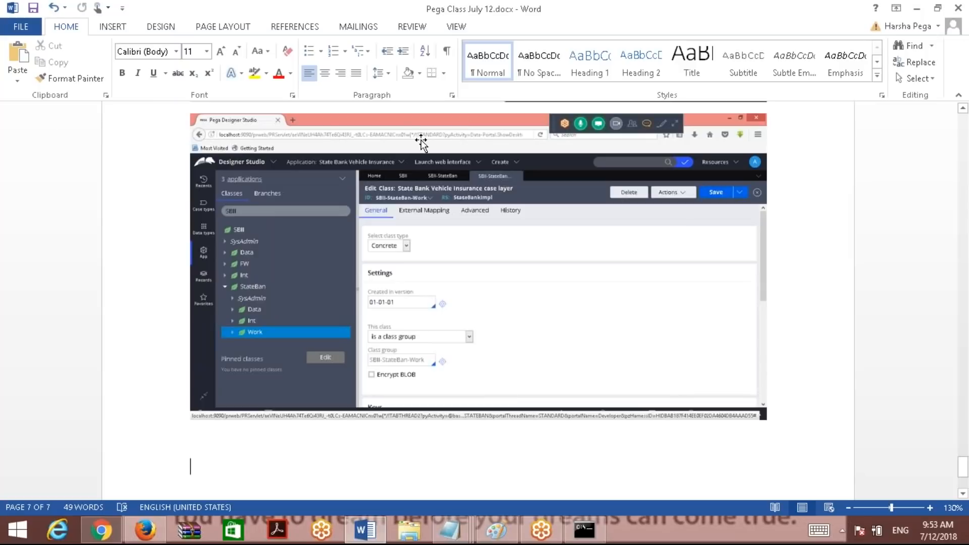
# Find SBII-StateBan-Work in the Classes explorer and open its class Definition.
pyautogui.click(145, 530)
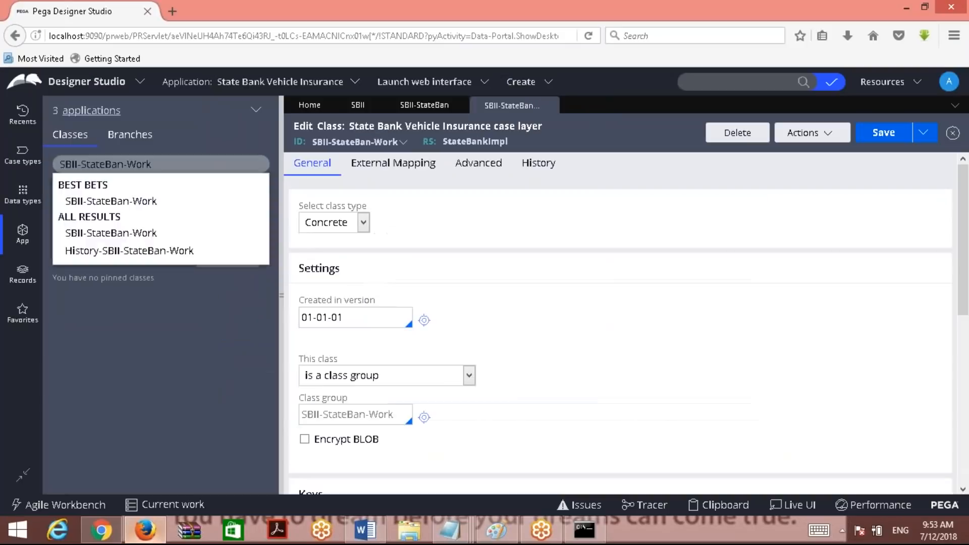
pyautogui.click(165, 165)
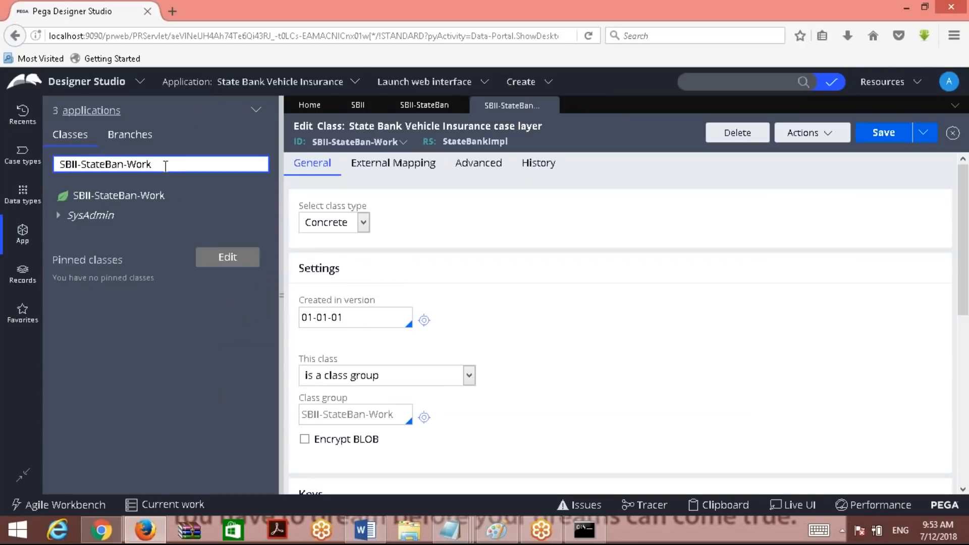
pyautogui.click(60, 165)
pyautogui.click(132, 197)
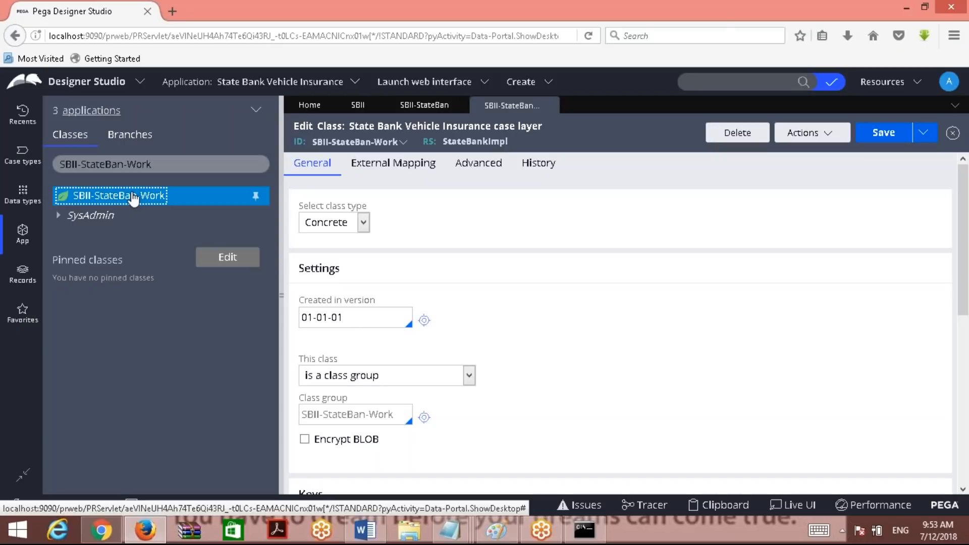
pyautogui.rightClick(132, 197)
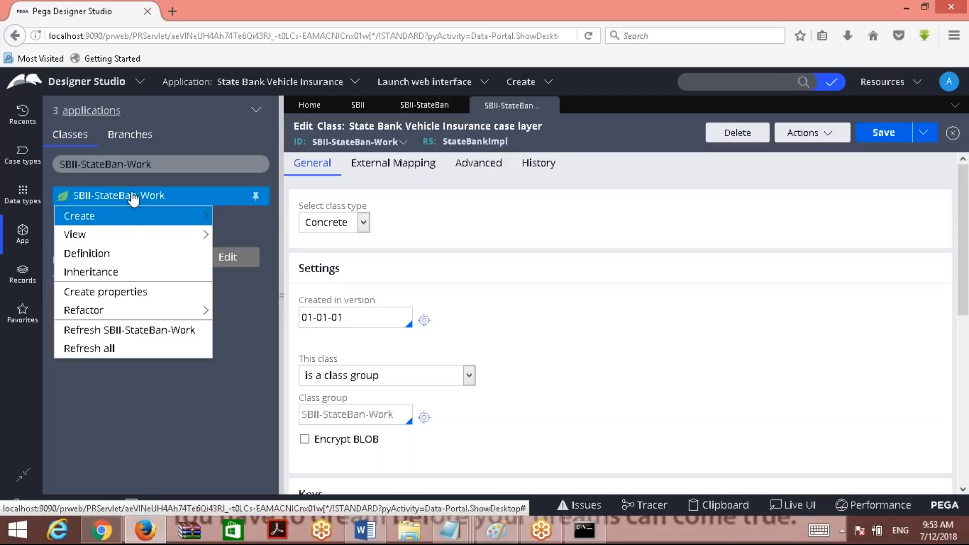
pyautogui.click(120, 256)
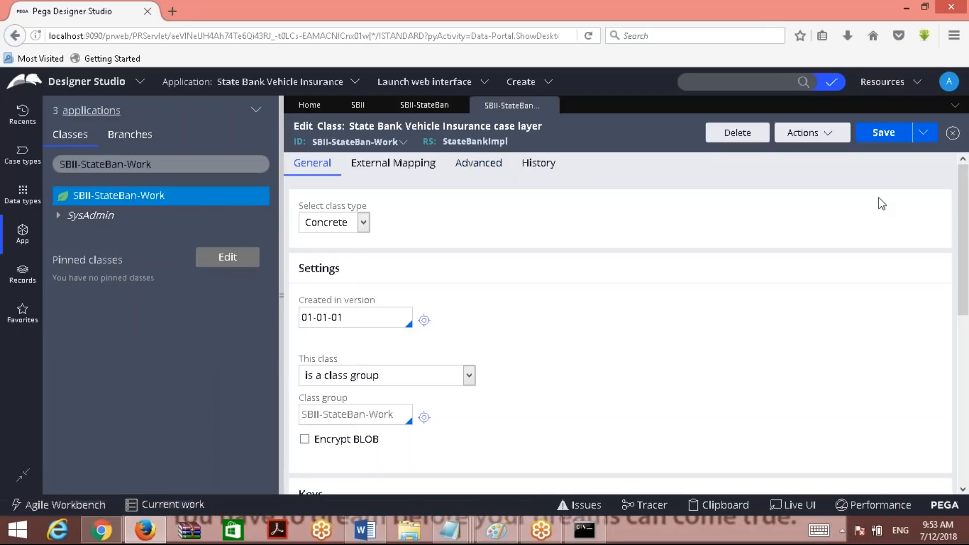
pyautogui.scroll(-6, 353, 353)
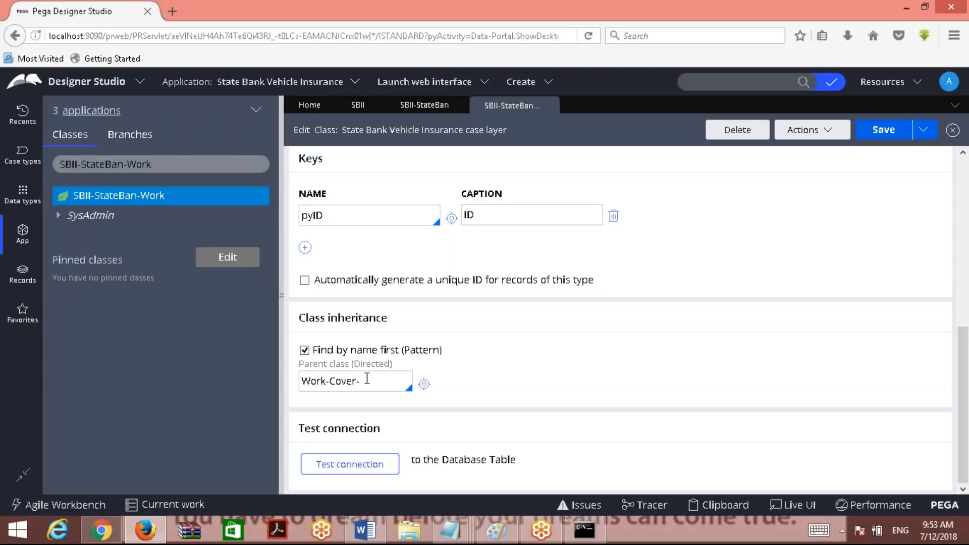
pyautogui.moveTo(299, 365); pyautogui.dragTo(386, 367)
pyautogui.click(371, 388)
pyautogui.press('Down')
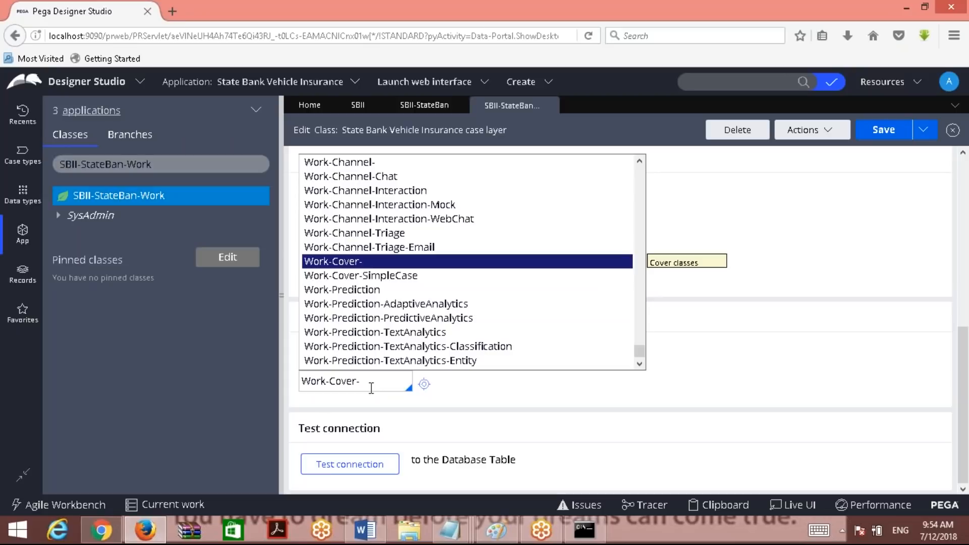
pyautogui.click(523, 405)
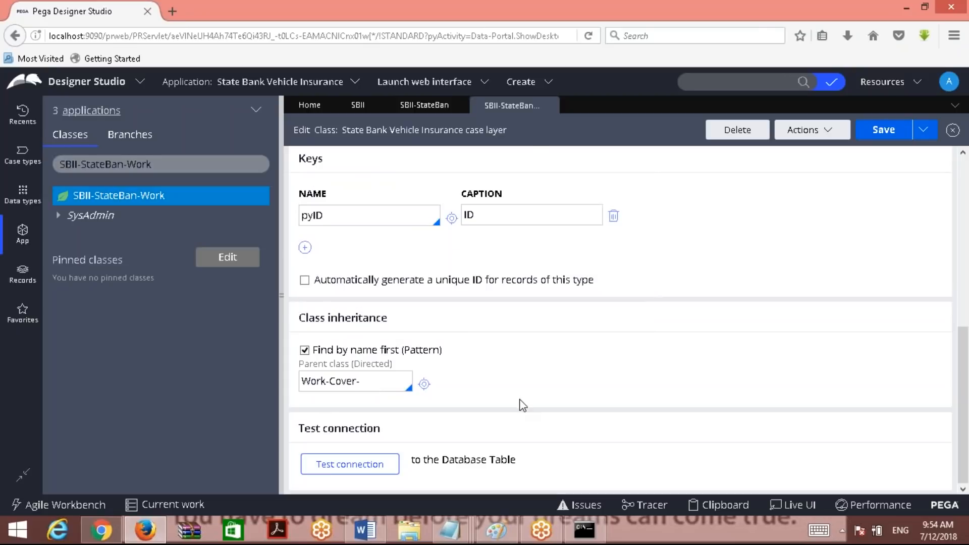
pyautogui.moveTo(359, 382); pyautogui.dragTo(299, 382)
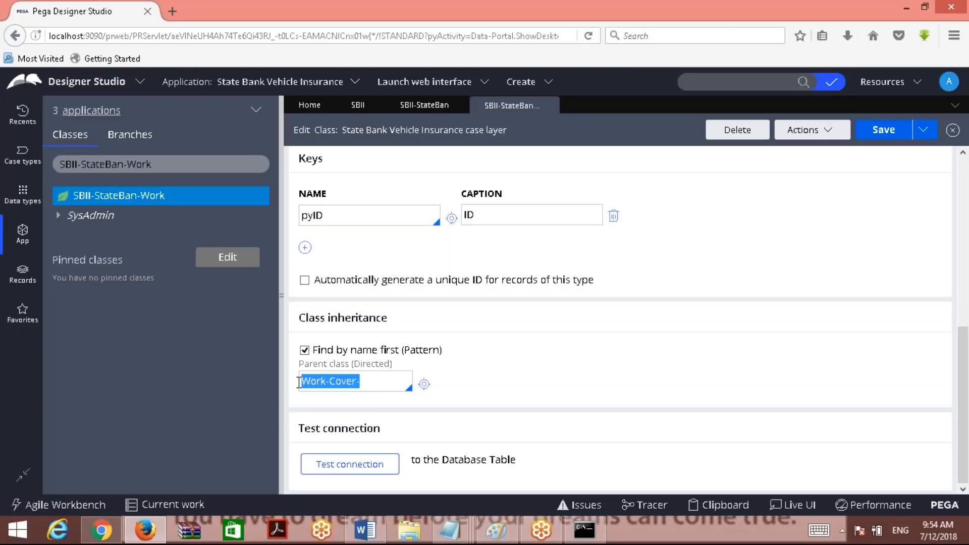
# Delete the Work-Cover- value from the Parent class (Directed) field, leaving it empty.
pyautogui.doubleClick(346, 382)
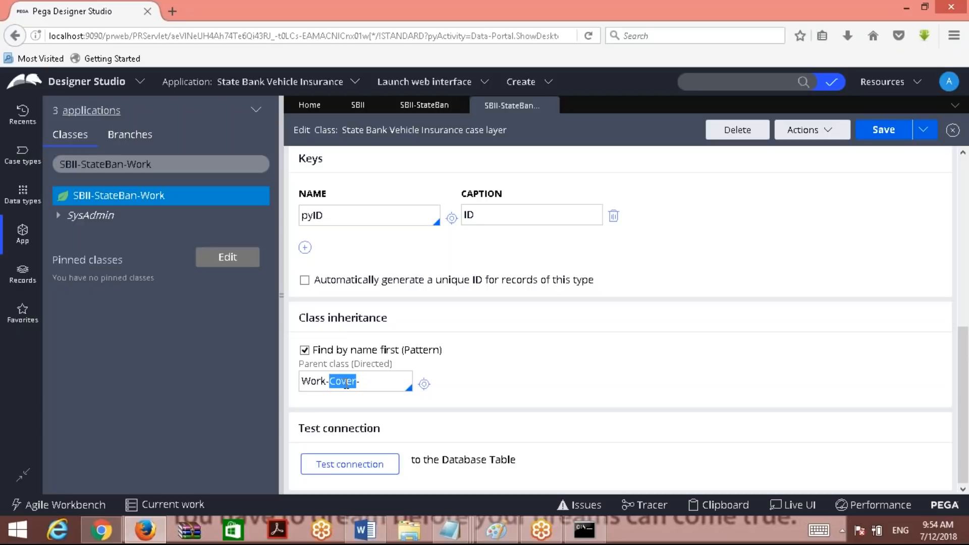
pyautogui.click(317, 382)
pyautogui.click(358, 383)
pyautogui.moveTo(329, 382); pyautogui.dragTo(306, 388)
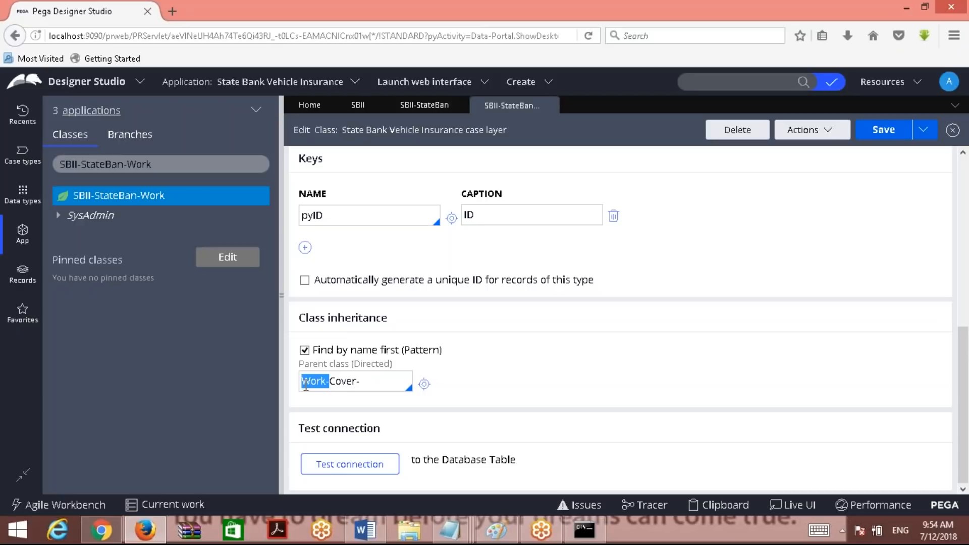
pyautogui.click(387, 388)
pyautogui.hotkey('ctrl', 'a')
pyautogui.press('BackSpace')
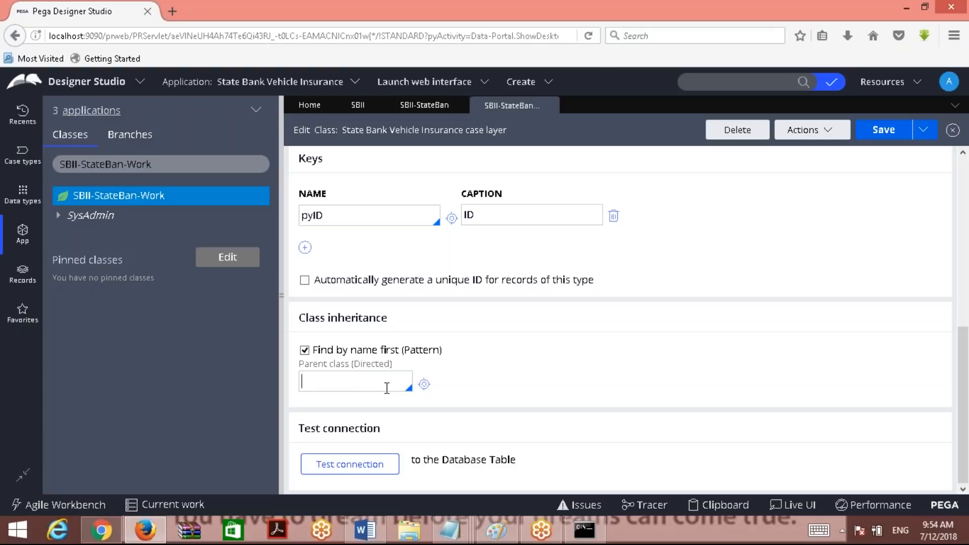
# Save the class with no directed parent and view the resulting inheritance error.
pyautogui.click(879, 132)
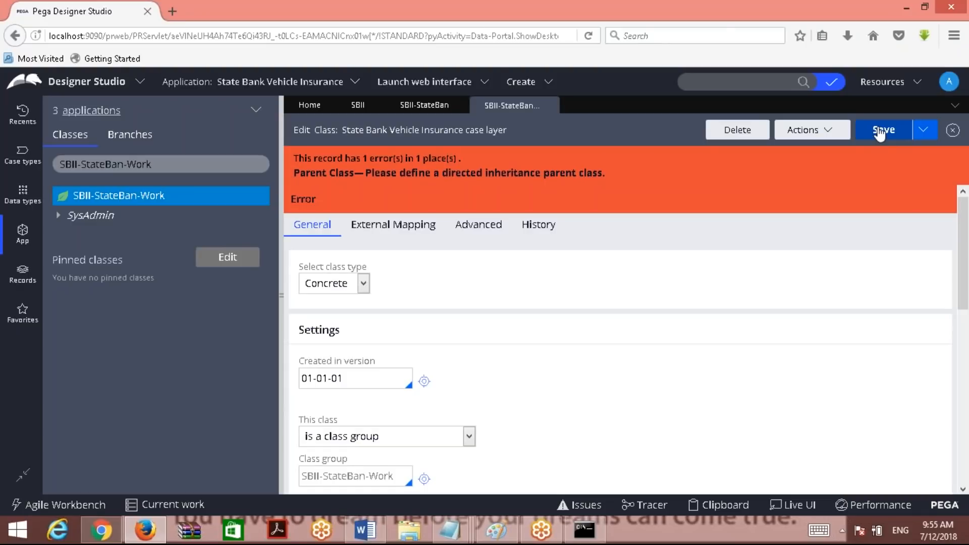
pyautogui.click(881, 132)
pyautogui.scroll(-8, 626, 343)
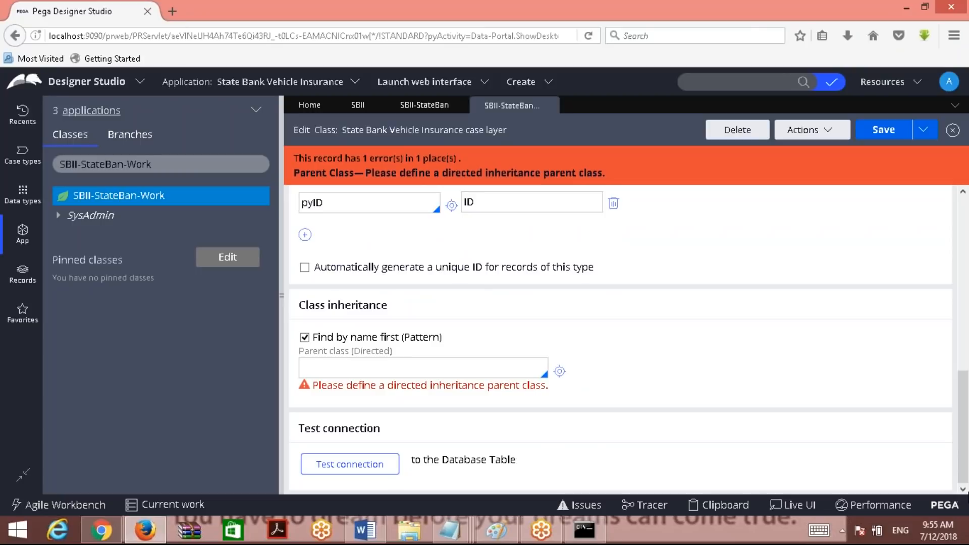
# Pick Assign-Archive as the directed parent class and save SBII-StateBan-Work.
pyautogui.click(346, 369)
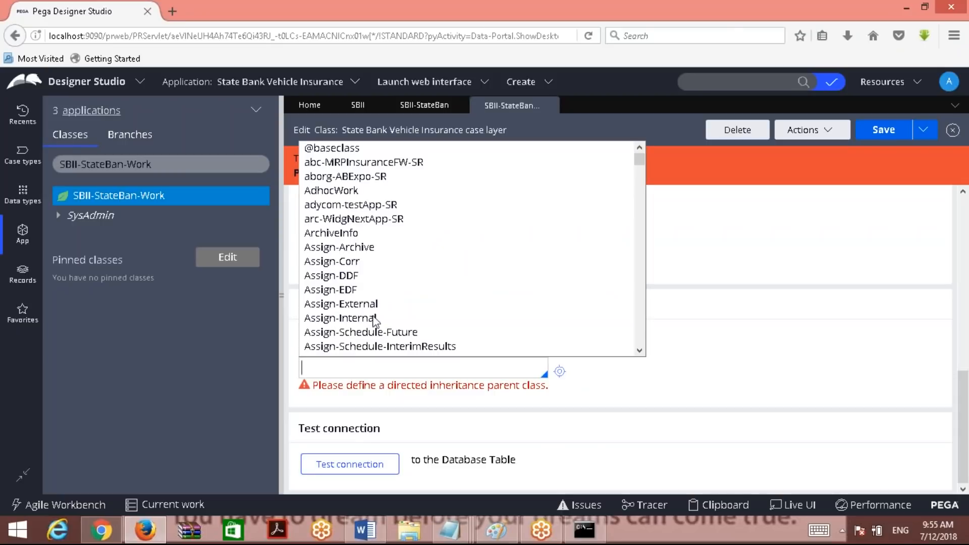
pyautogui.click(337, 248)
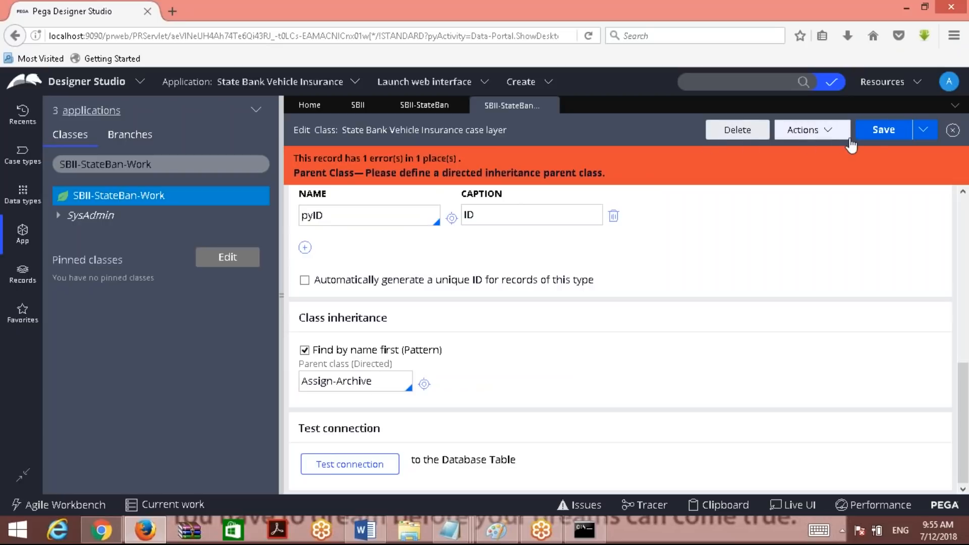
pyautogui.click(876, 135)
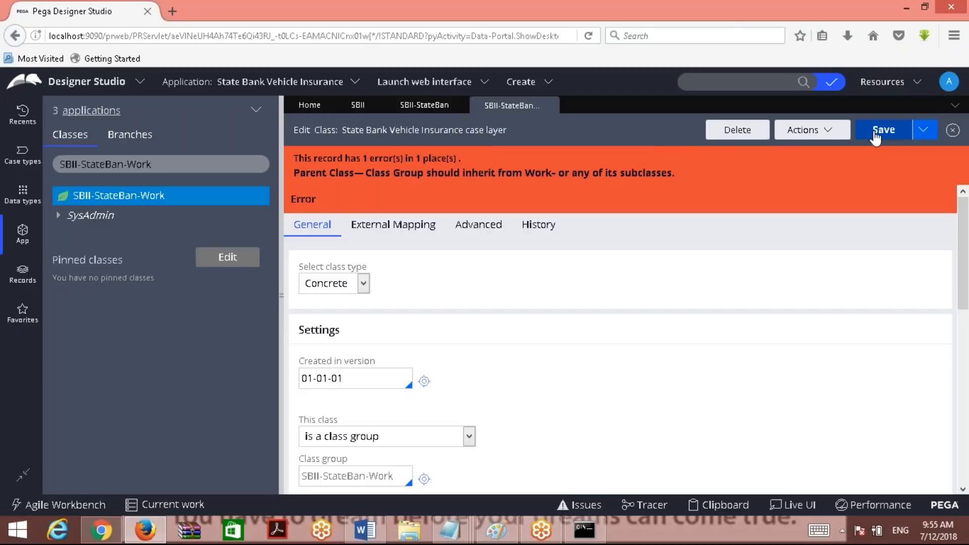
pyautogui.moveTo(365, 173); pyautogui.dragTo(555, 173)
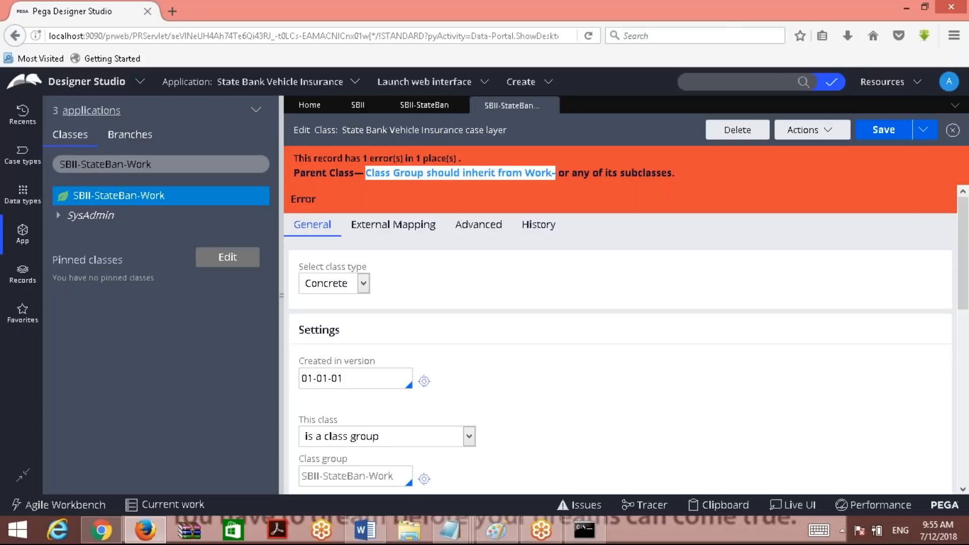
pyautogui.tripleClick(182, 158)
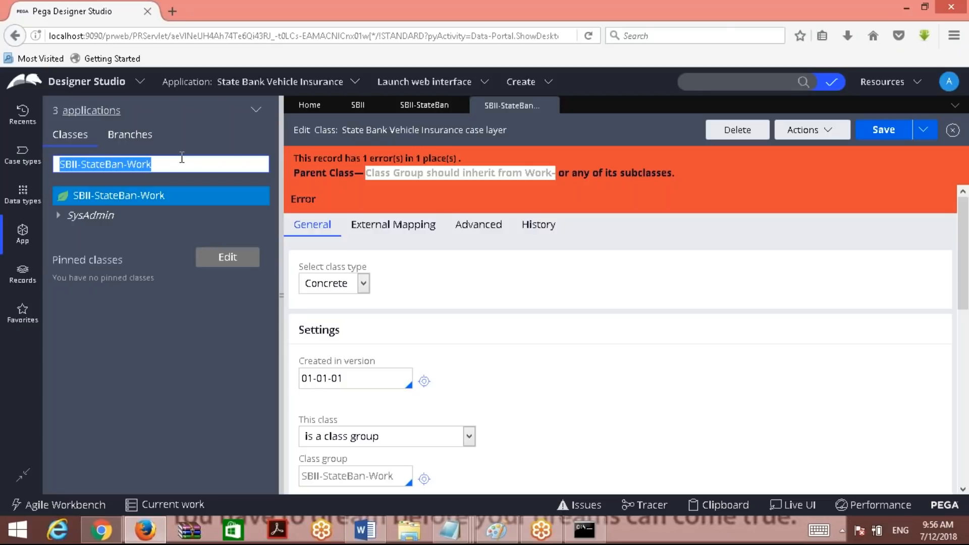
pyautogui.click(755, 21)
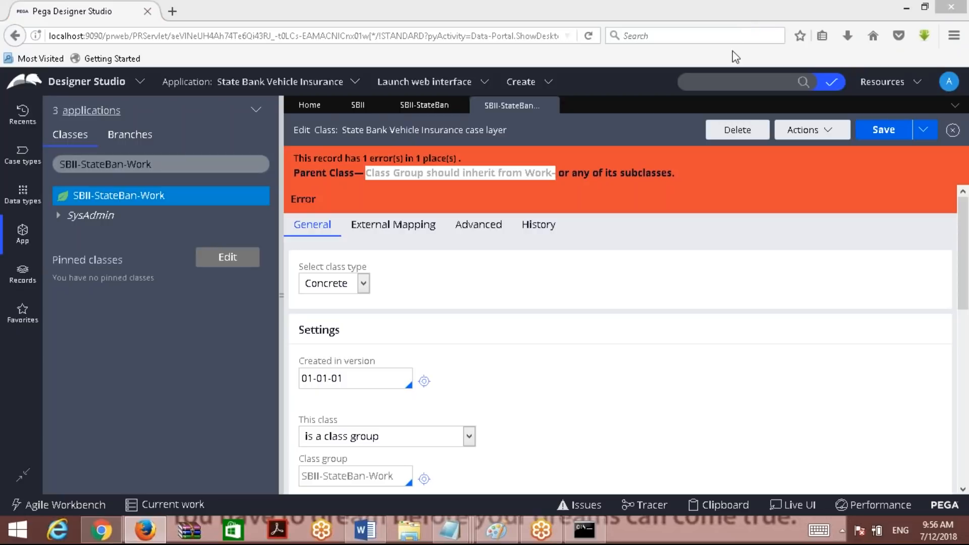
pyautogui.moveTo(964, 290); pyautogui.dragTo(968, 410)
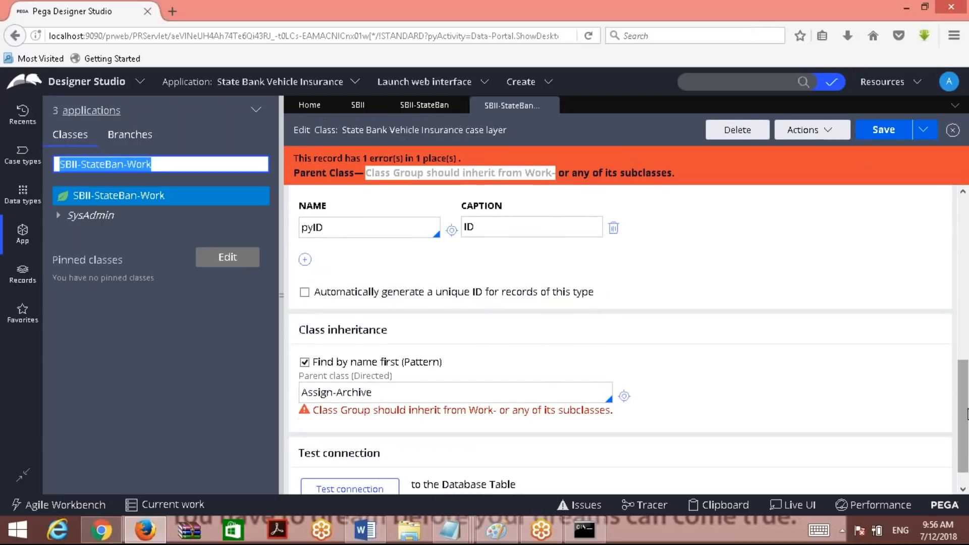
# Replace Assign-Archive with Work- as the directed parent and try saving.
pyautogui.tripleClick(433, 391)
pyautogui.write('Work-')
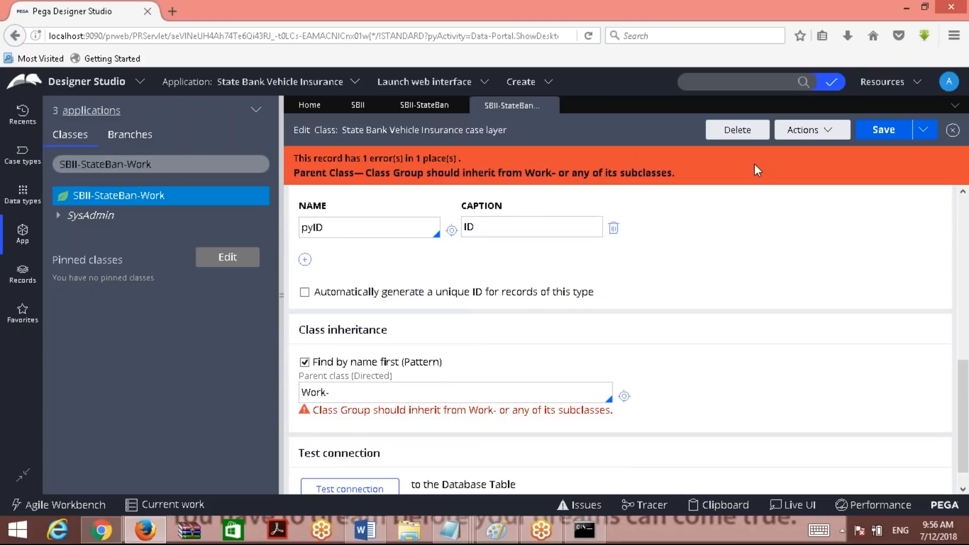
pyautogui.click(885, 135)
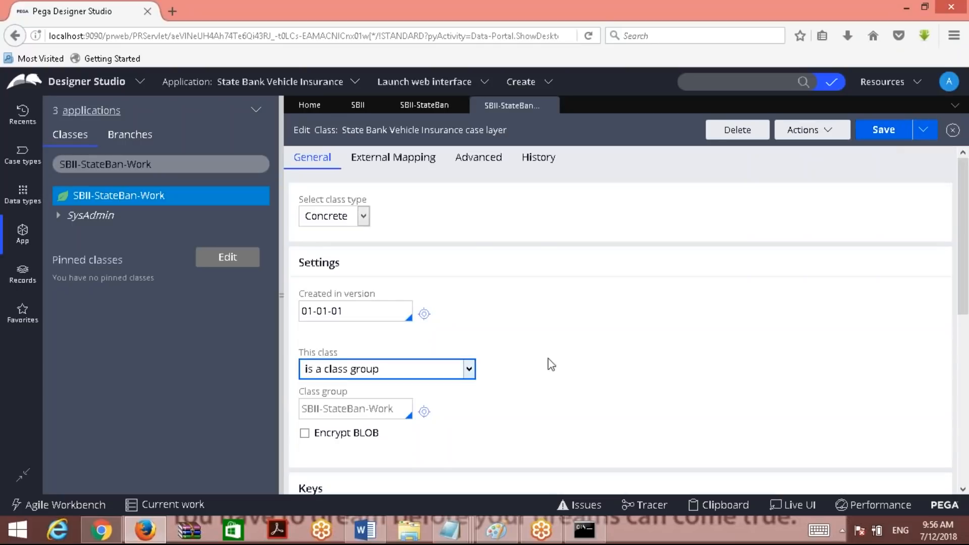
pyautogui.click(967, 391)
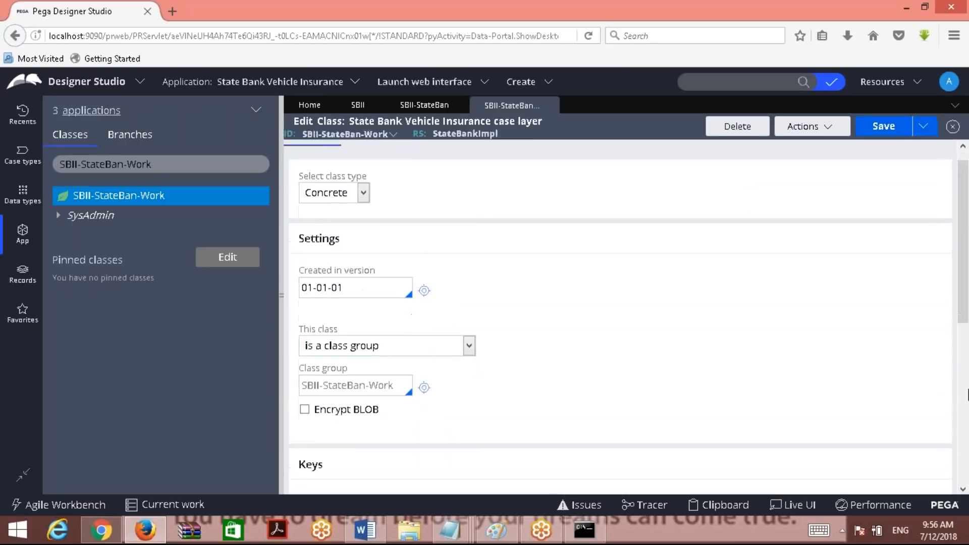
# Extend the parent to Work-Cover- from the suggestions and save the class.
pyautogui.click(347, 391)
pyautogui.write('Cover')
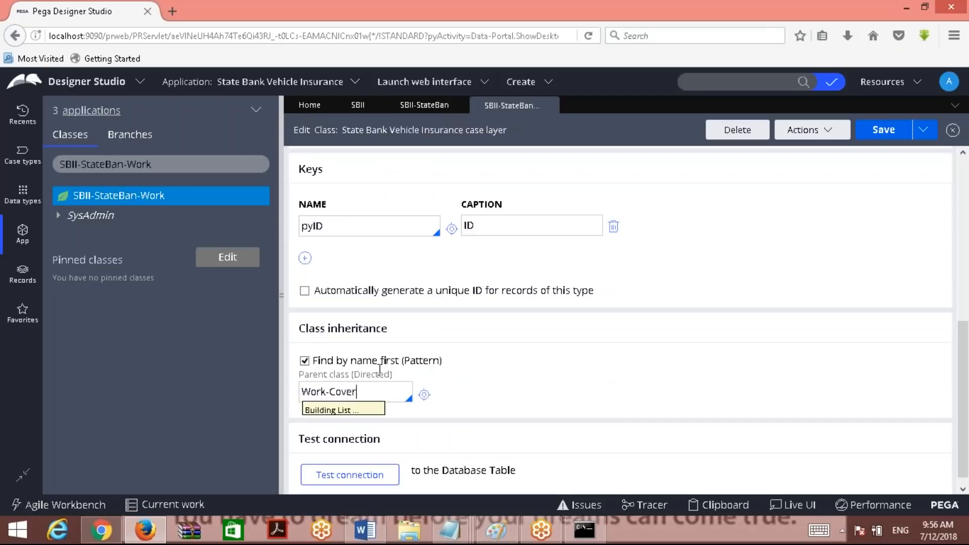
pyautogui.click(359, 271)
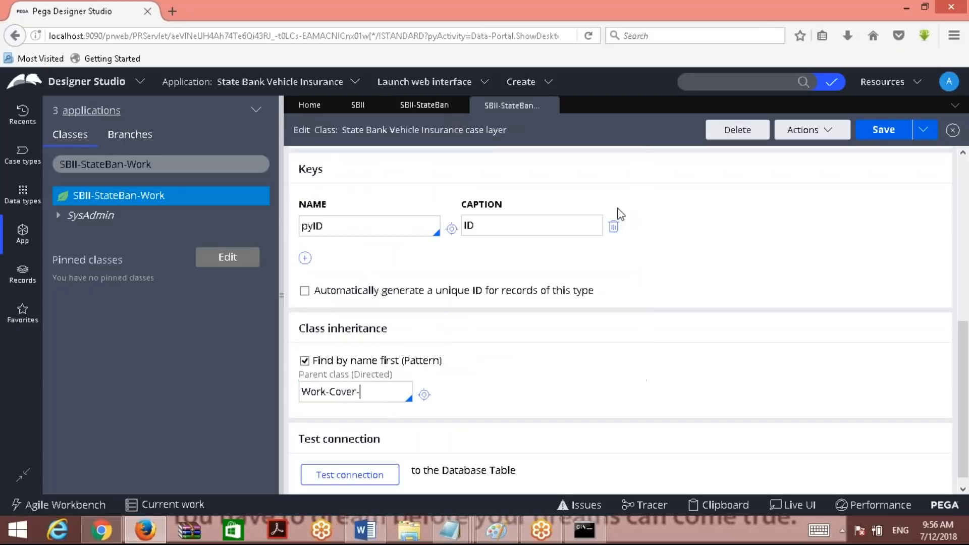
pyautogui.click(884, 132)
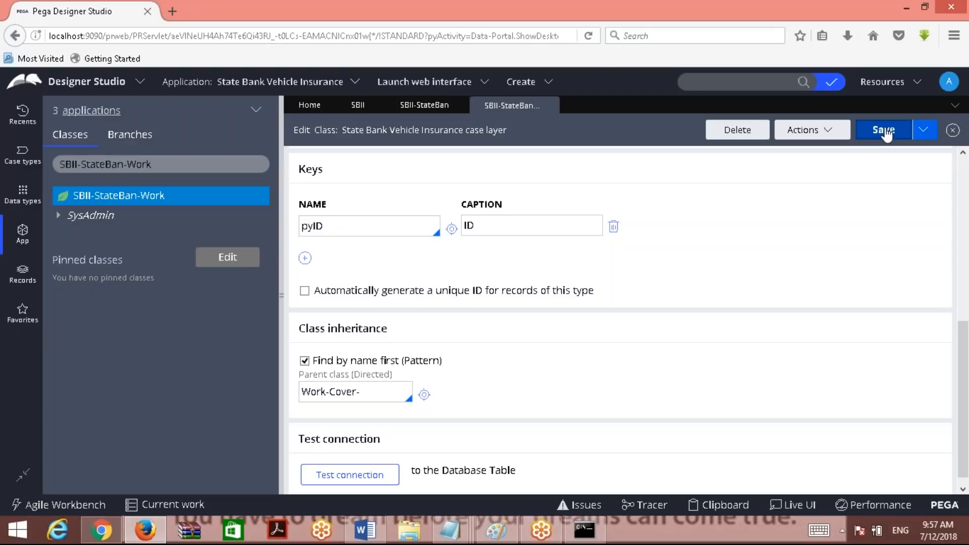
pyautogui.click(886, 133)
pyautogui.click(881, 137)
pyautogui.click(394, 392)
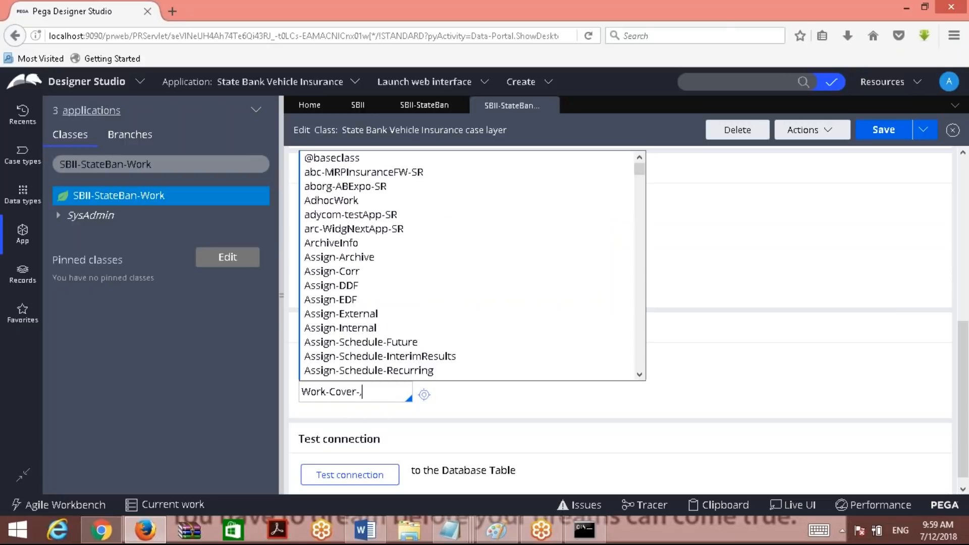
pyautogui.click(498, 402)
pyautogui.click(397, 391)
pyautogui.press('BackSpace')
pyautogui.click(880, 136)
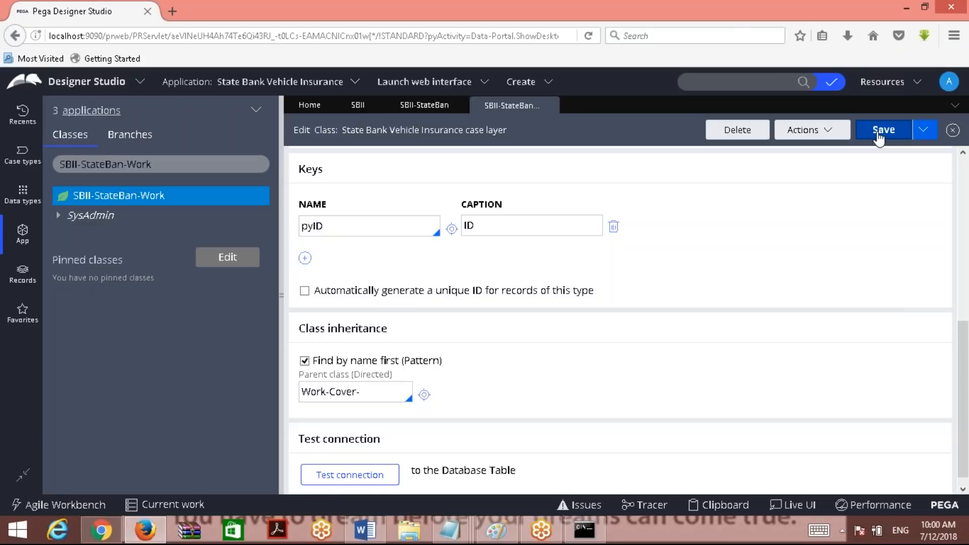
pyautogui.click(768, 17)
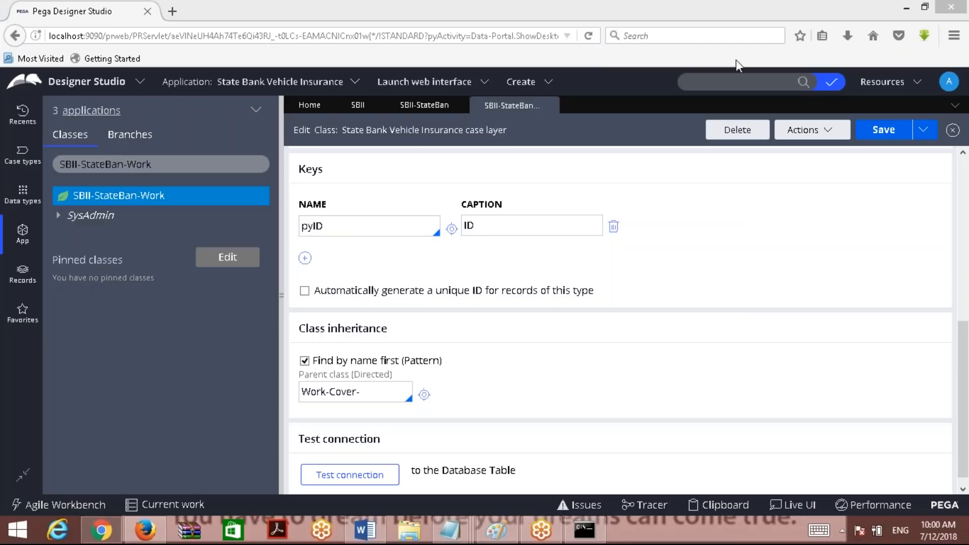
pyautogui.click(962, 434)
pyautogui.moveTo(965, 434); pyautogui.dragTo(965, 441)
pyautogui.click(379, 382)
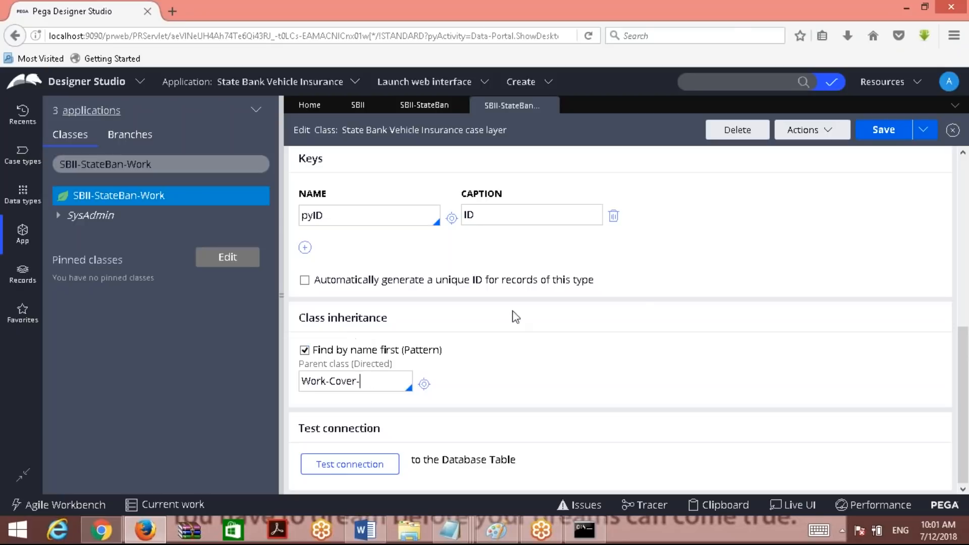
pyautogui.click(877, 135)
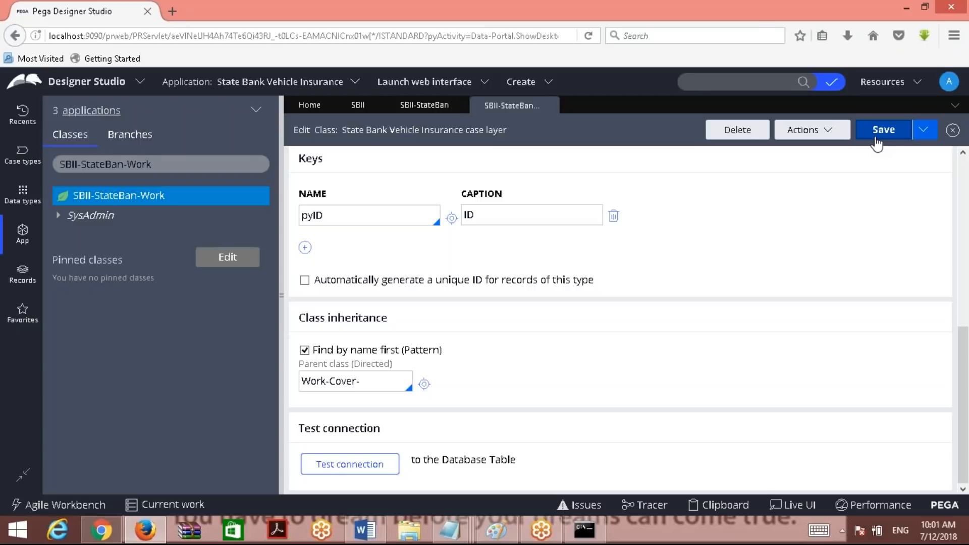
# Save the SBII-StateBan-Work Edit Class form with Work-Cover- as directed parent.
pyautogui.click(877, 142)
# Save the SBII-StateBan-Work class once more, then start a Designer Studio record search.
pyautogui.click(878, 143)
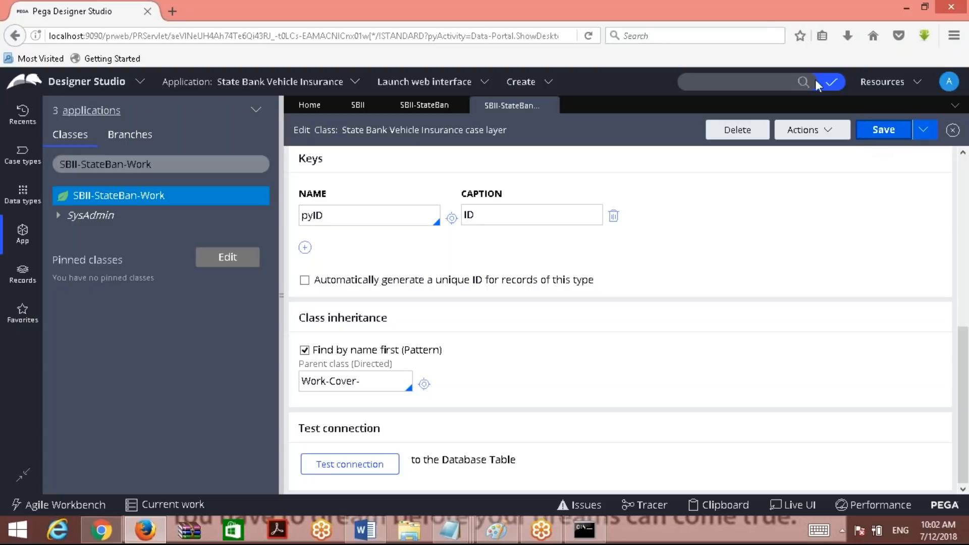
pyautogui.click(744, 19)
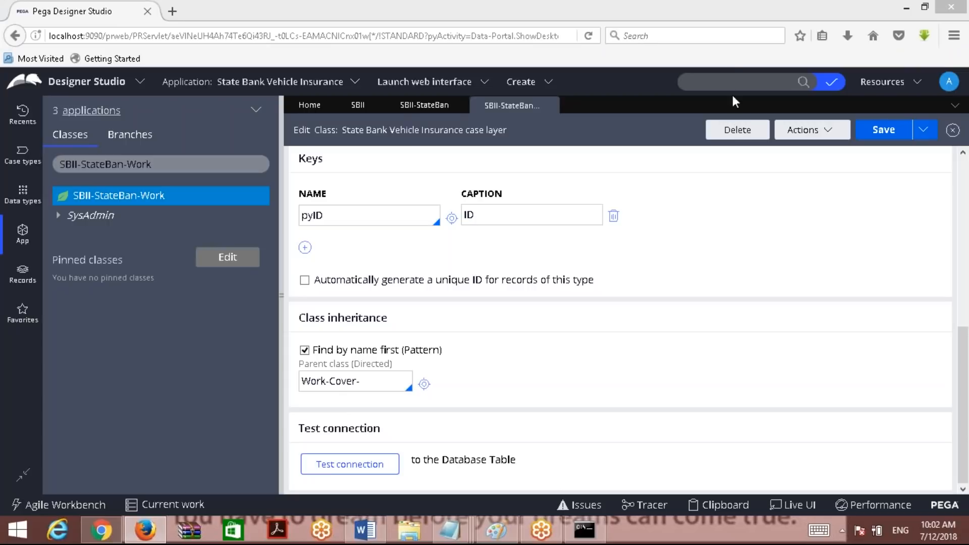
pyautogui.click(707, 77)
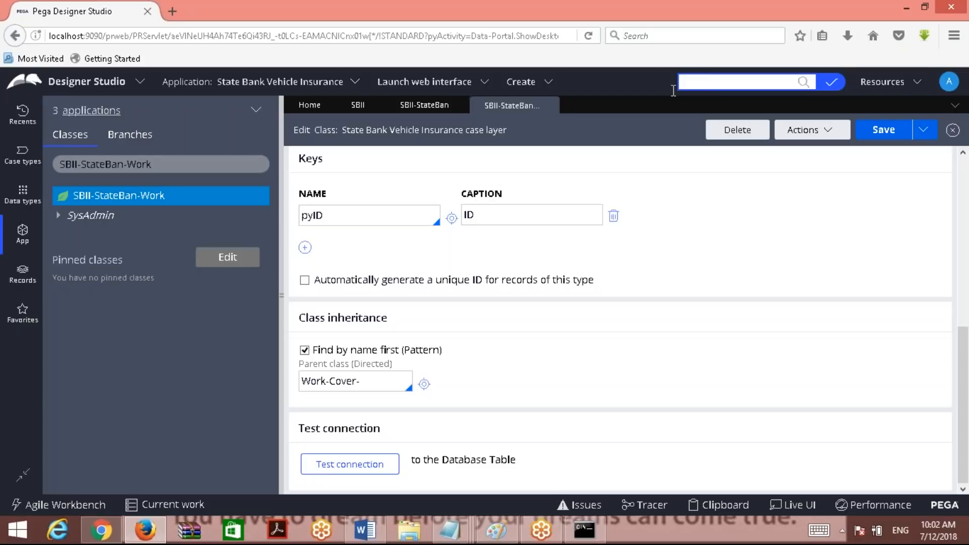
# Close the SBII-StateBan-Work, SBII-StateBan and SBII tabs, leaving only Home.
pyautogui.click(547, 105)
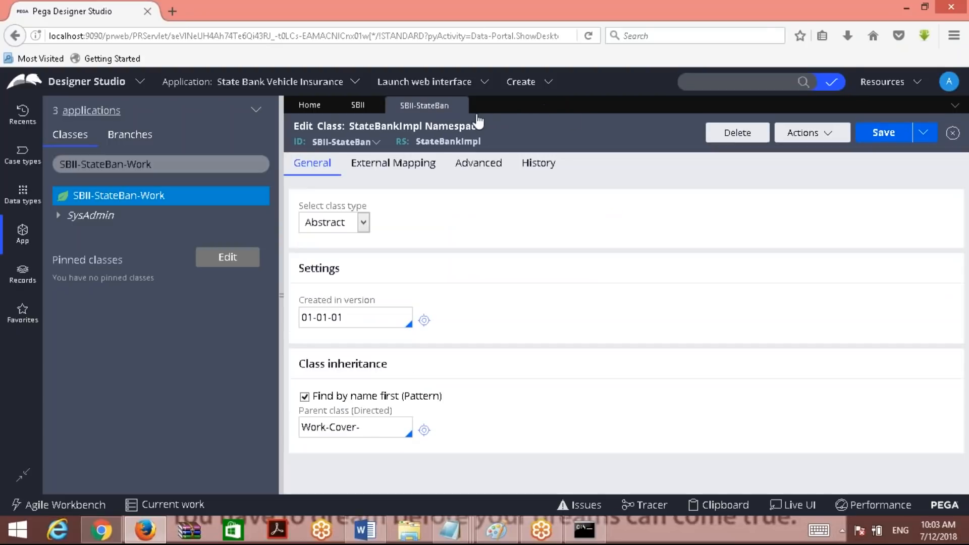
pyautogui.click(460, 105)
pyautogui.click(375, 105)
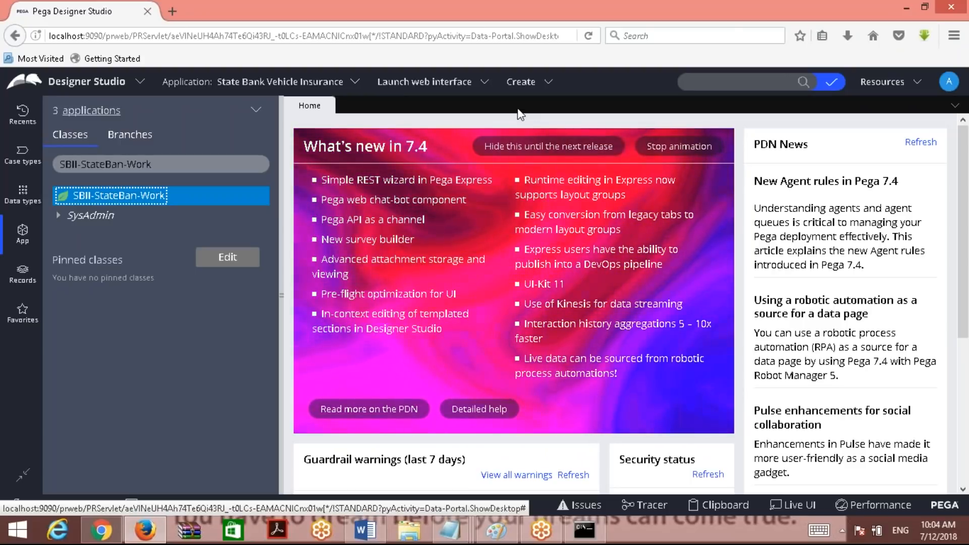
# Open the operator avatar 'A' menu to log off.
pyautogui.click(949, 81)
# Log off, then sign back in with the administrator account and its password to reach Designer Studio.
pyautogui.click(893, 196)
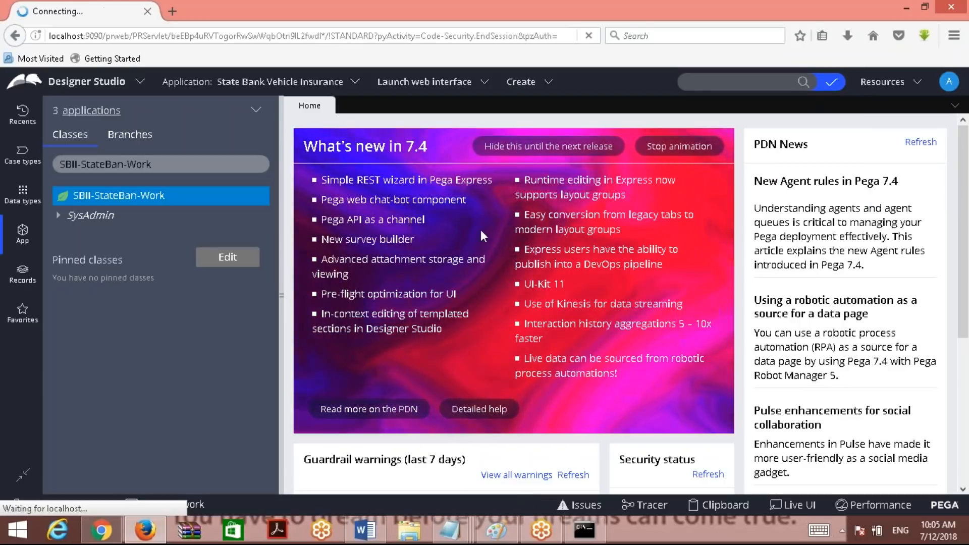
pyautogui.write('admin')
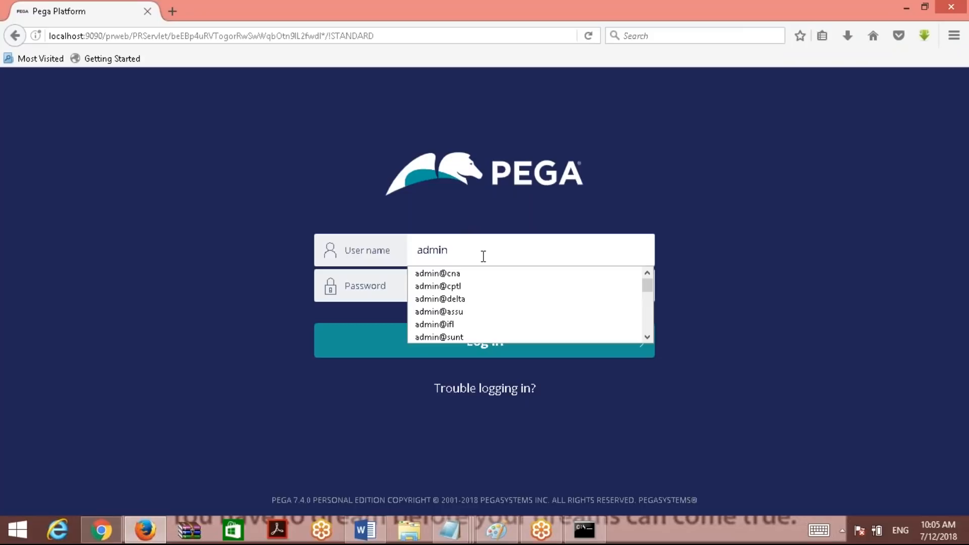
pyautogui.write('is')
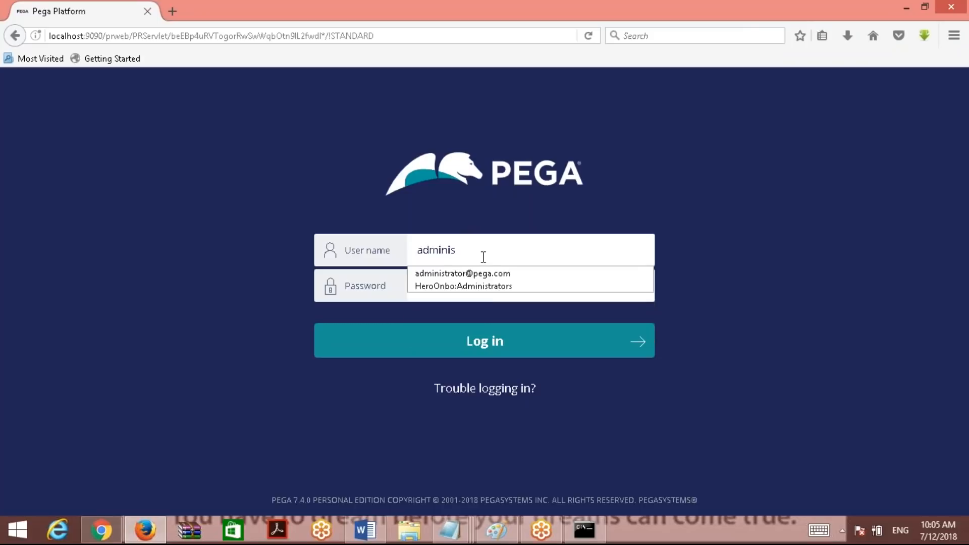
pyautogui.click(478, 273)
pyautogui.click(517, 284)
pyautogui.write('insta')
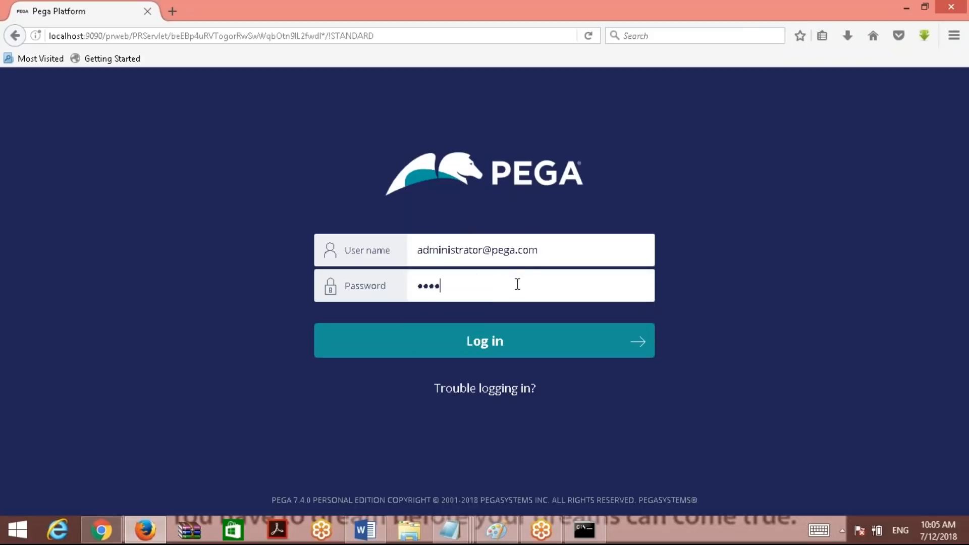
pyautogui.hotkey('ctrl', 'a')
pyautogui.write('install')
pyautogui.press('Return')
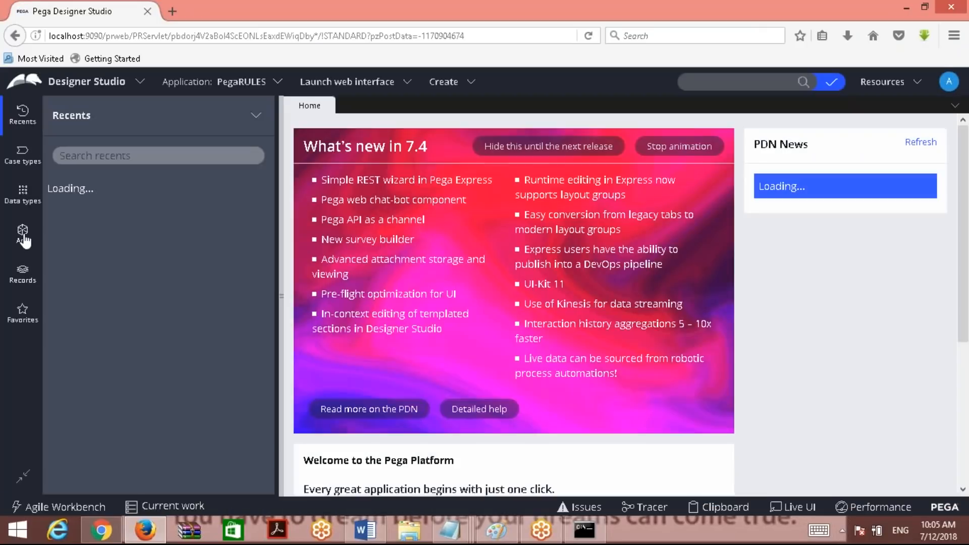
# From the App Explorer, open the PegaSample definition: Sample Work, a concrete class group in Pega-ProCom.
pyautogui.click(24, 235)
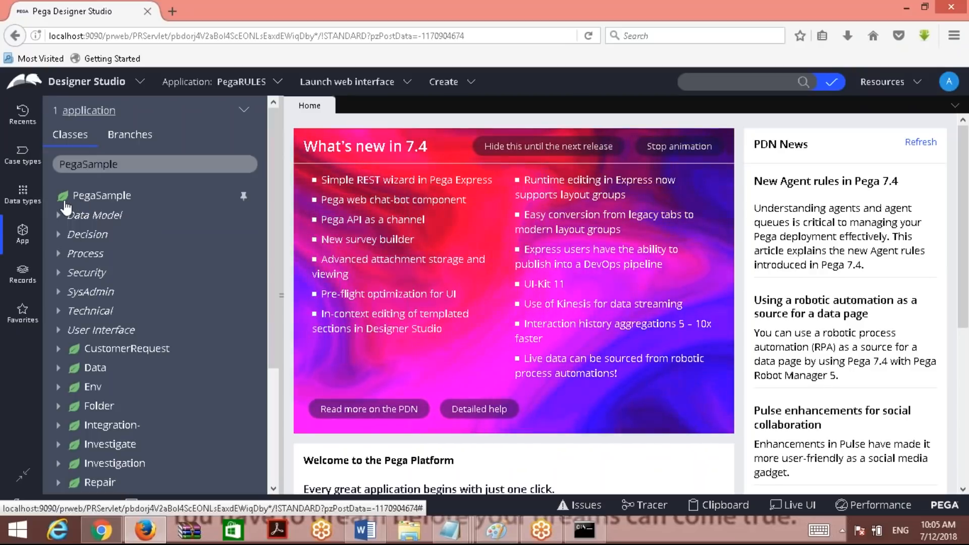
pyautogui.click(101, 199)
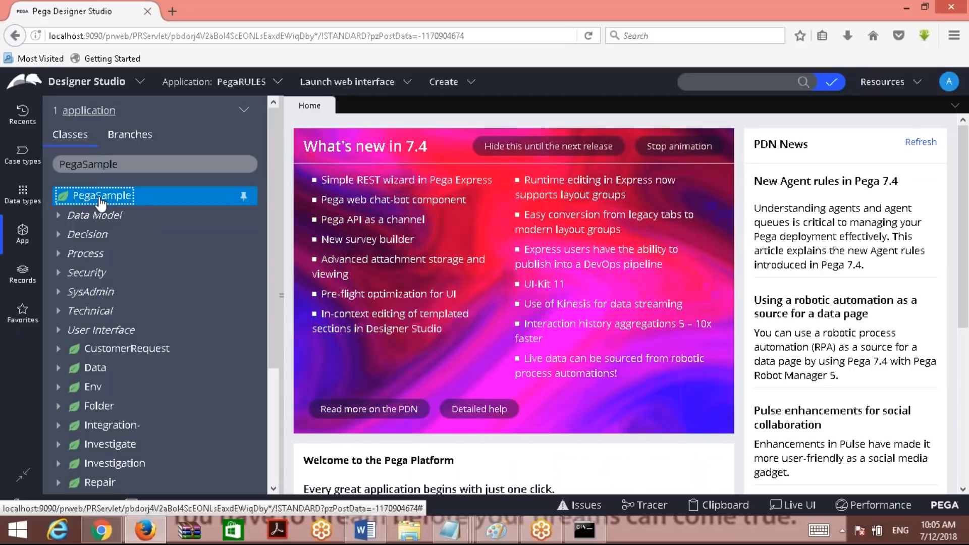
pyautogui.rightClick(101, 200)
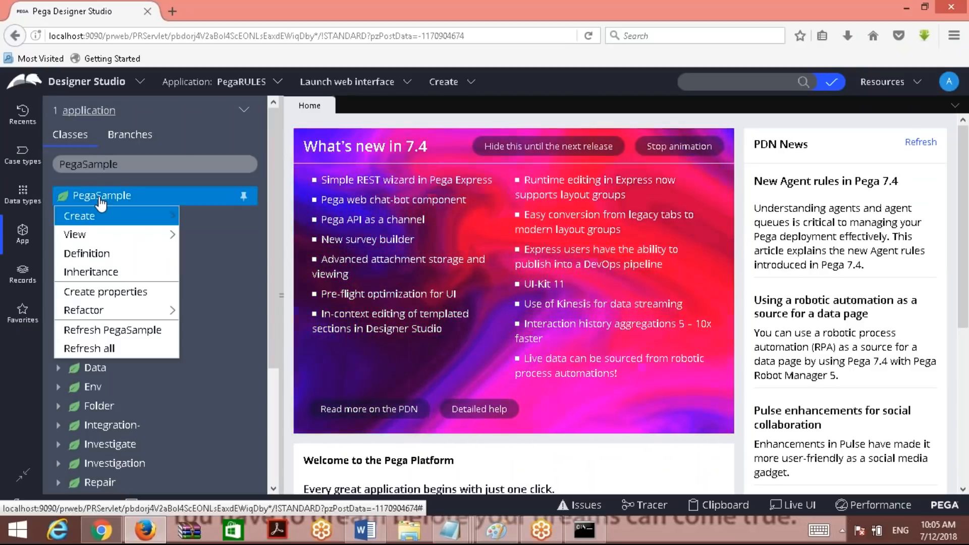
pyautogui.click(101, 257)
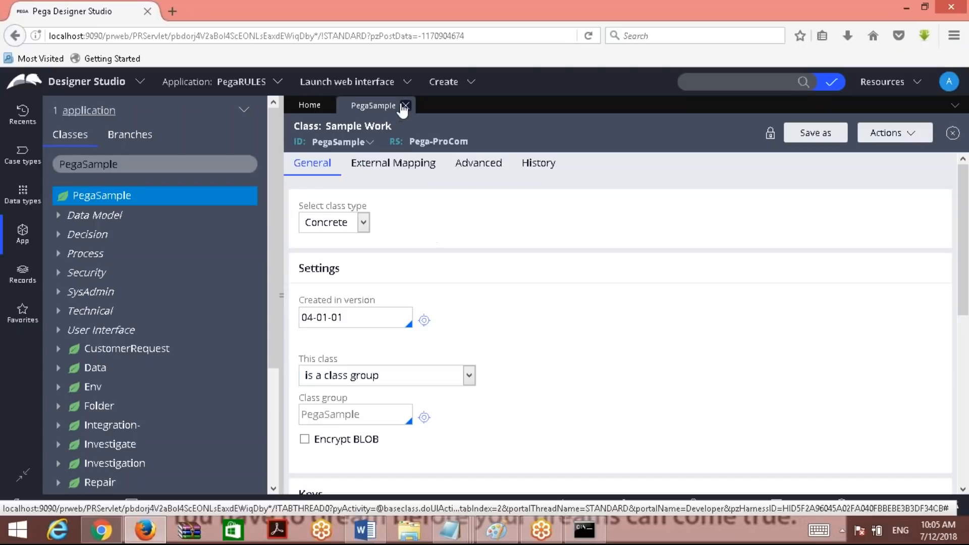
# Close the PegaSample class record and log off from the operator account menu.
pyautogui.click(407, 106)
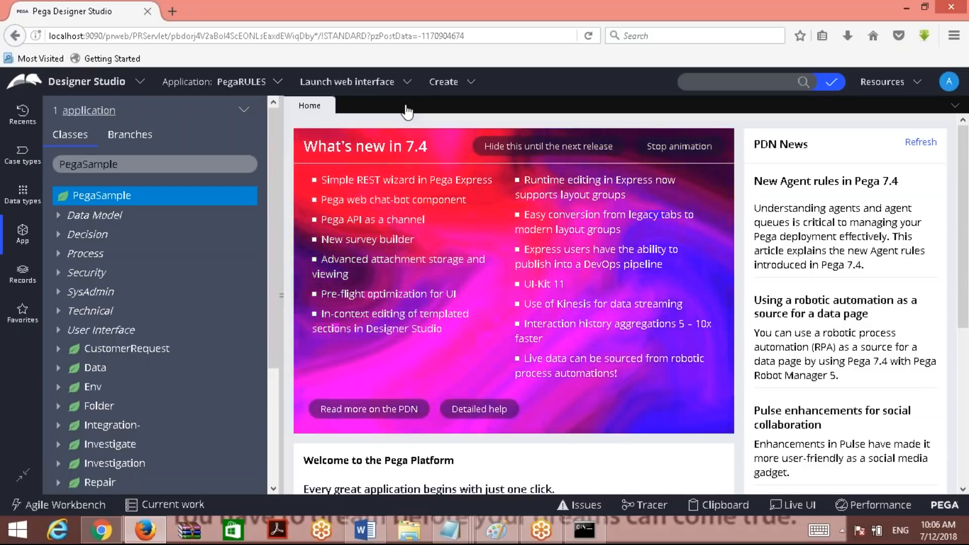
pyautogui.click(917, 83)
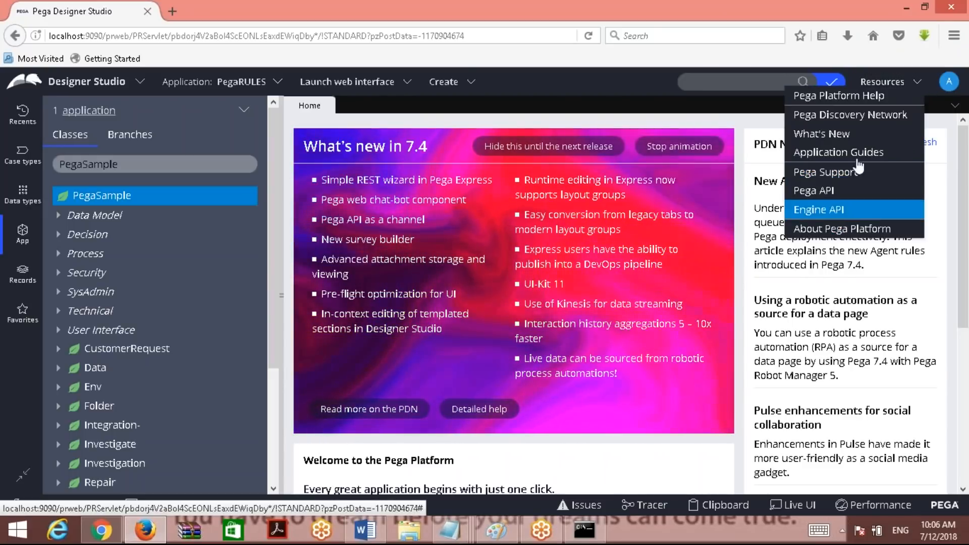
pyautogui.click(947, 89)
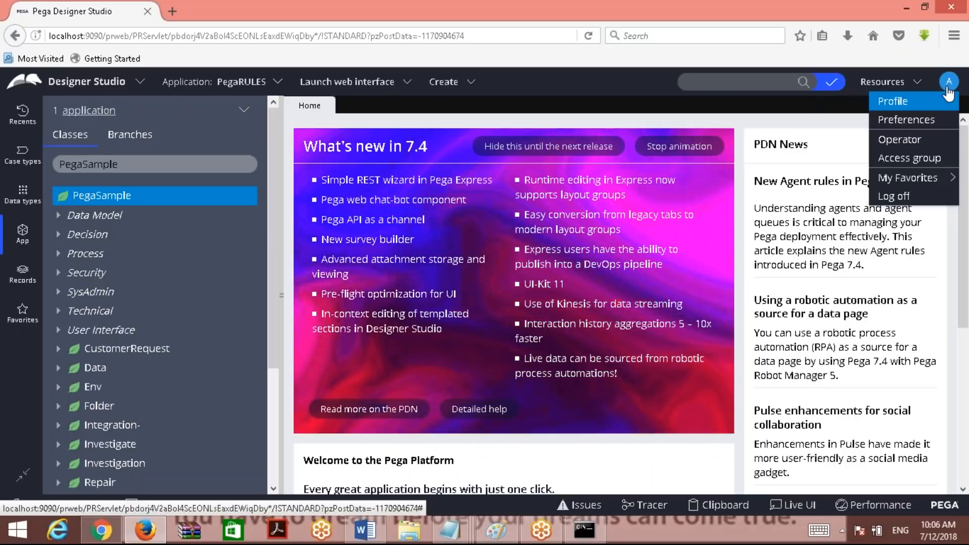
pyautogui.click(924, 196)
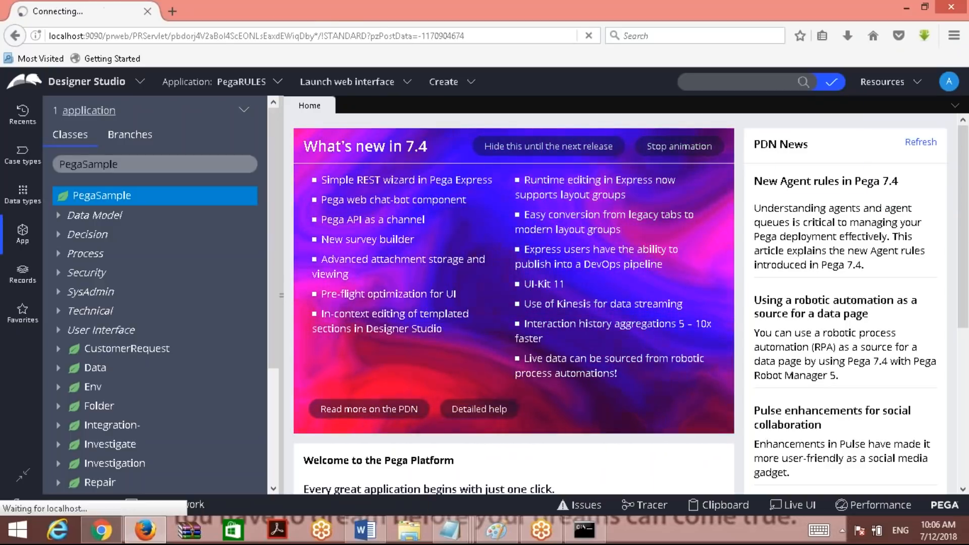